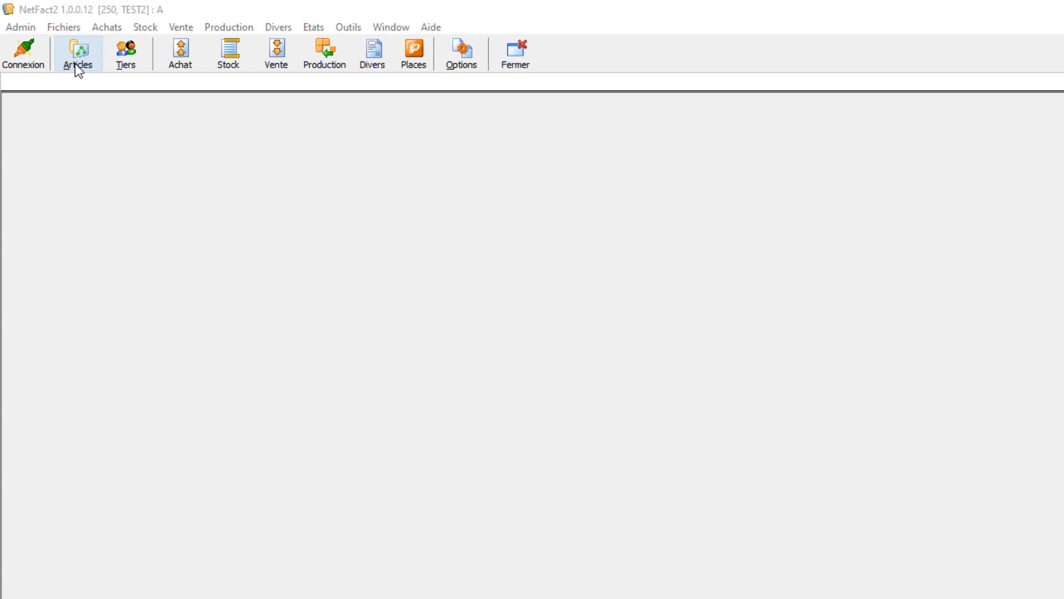
- Export the article list to Excel and place the resulting workbook's window below the NetFact2 article rows for comparison
click(76, 65)
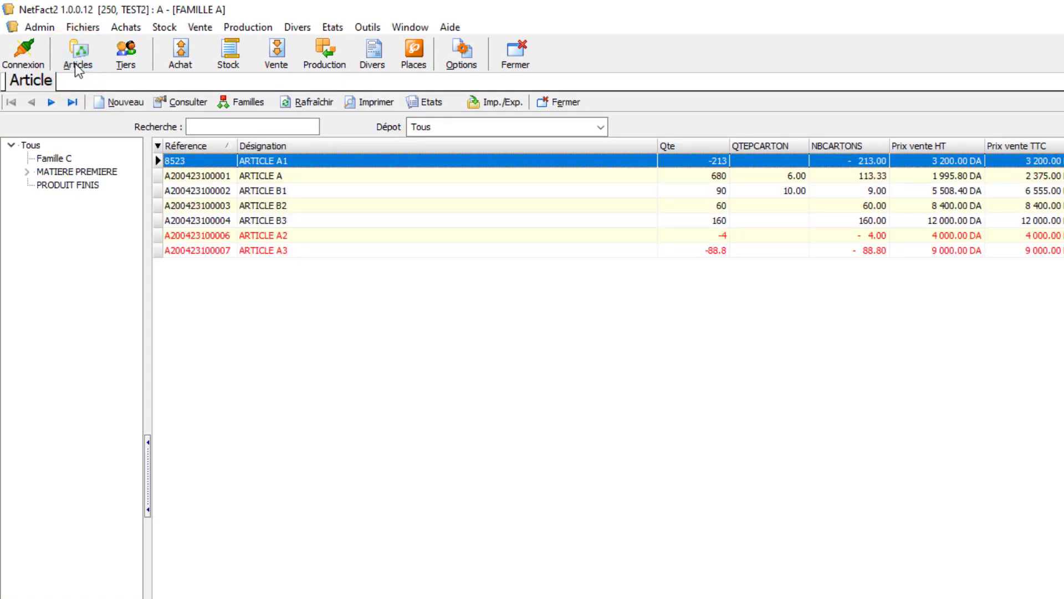
click(510, 106)
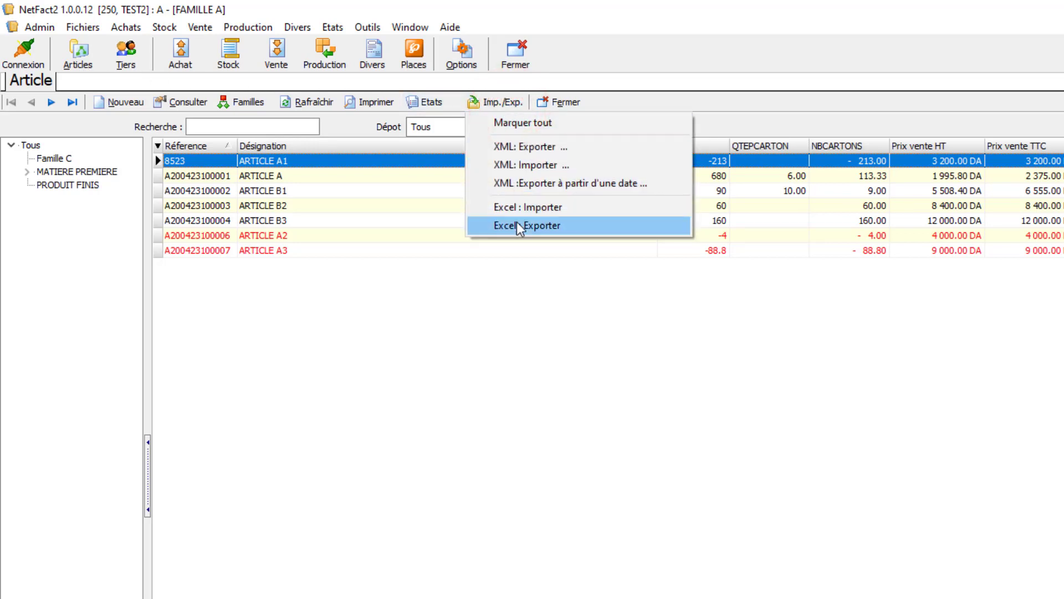
click(550, 227)
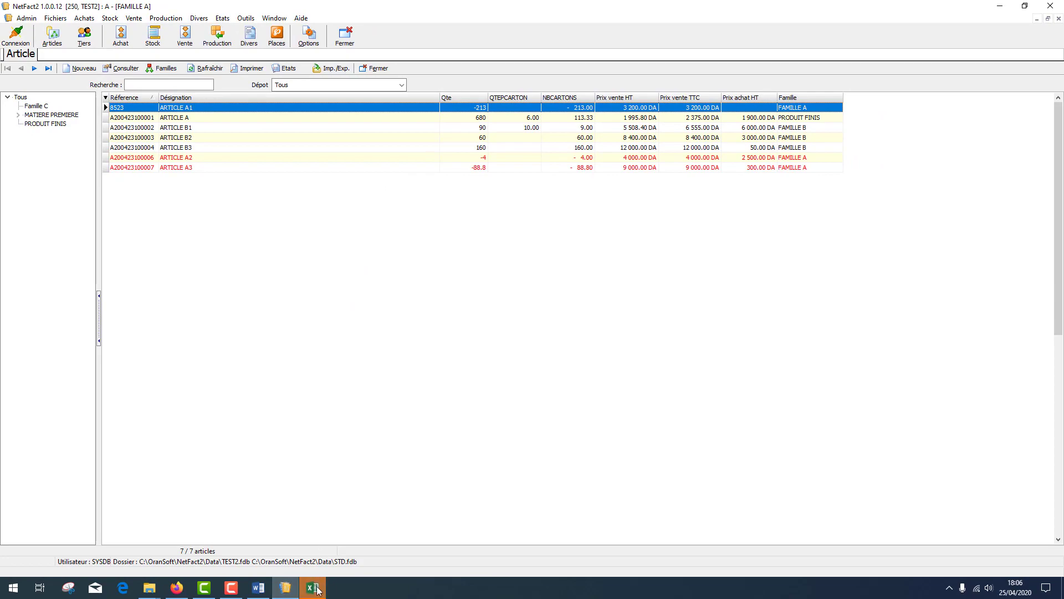
click(313, 587)
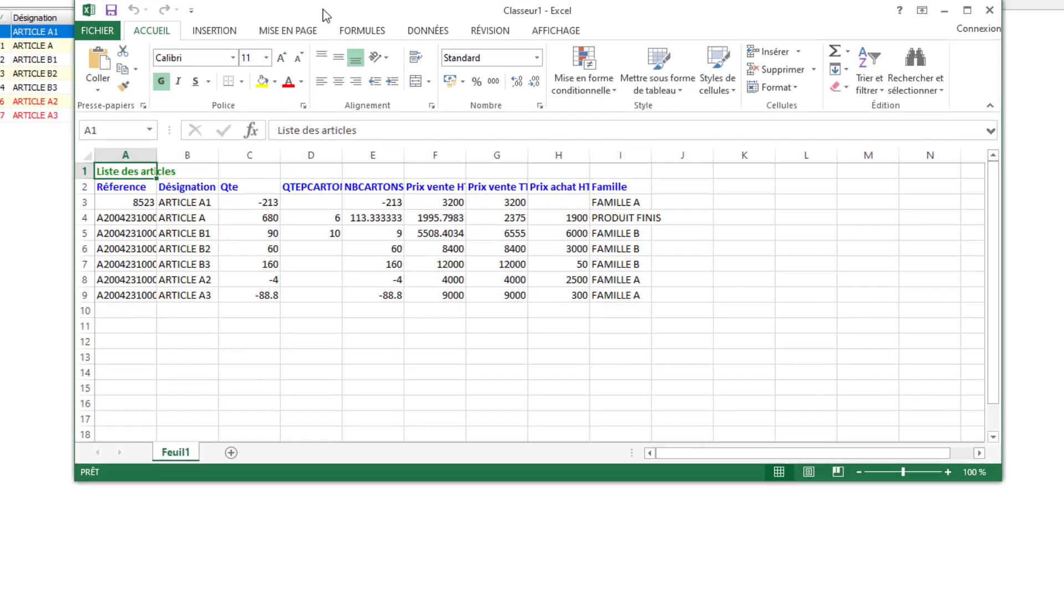
drag(326, 15, 238, 175)
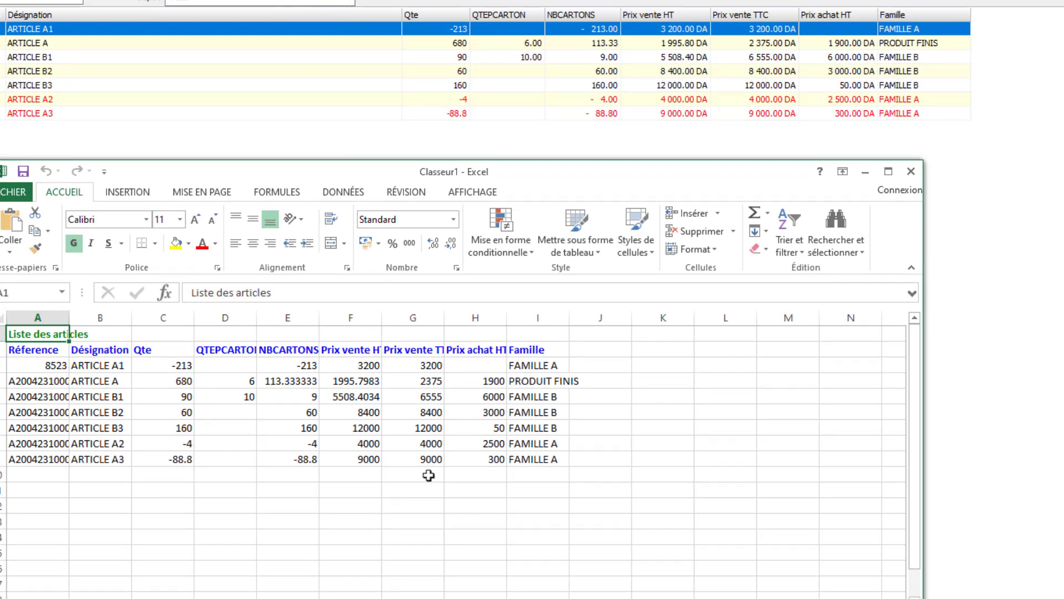
- Apply the accounting currency format to the Prix vente HT and Prix vente TTC values in the exported workbook
drag(428, 475, 364, 365)
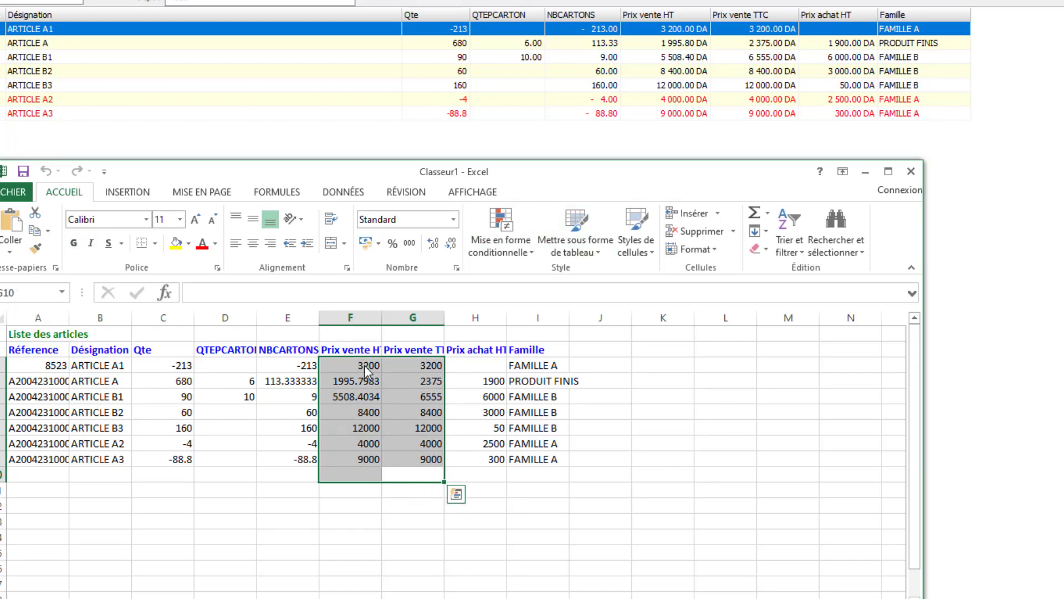
click(364, 244)
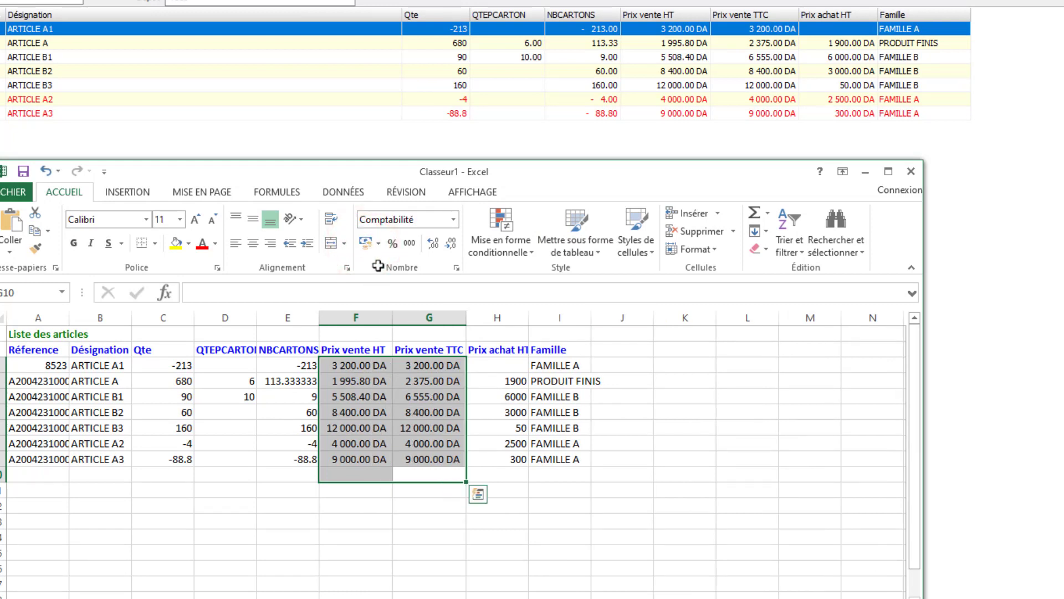
drag(449, 364, 441, 479)
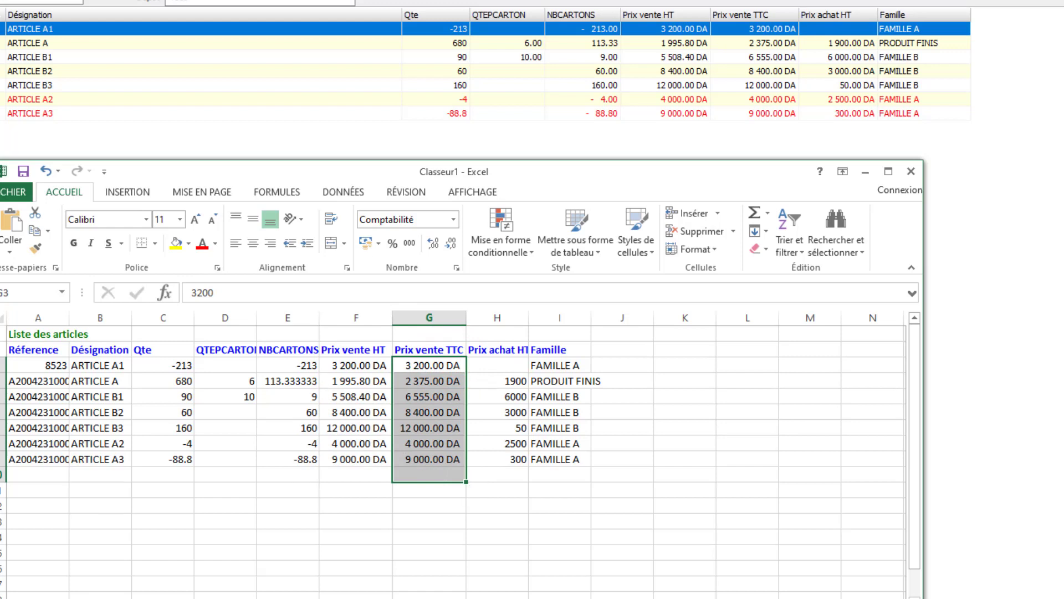
mouse_move(222, 598)
click(406, 531)
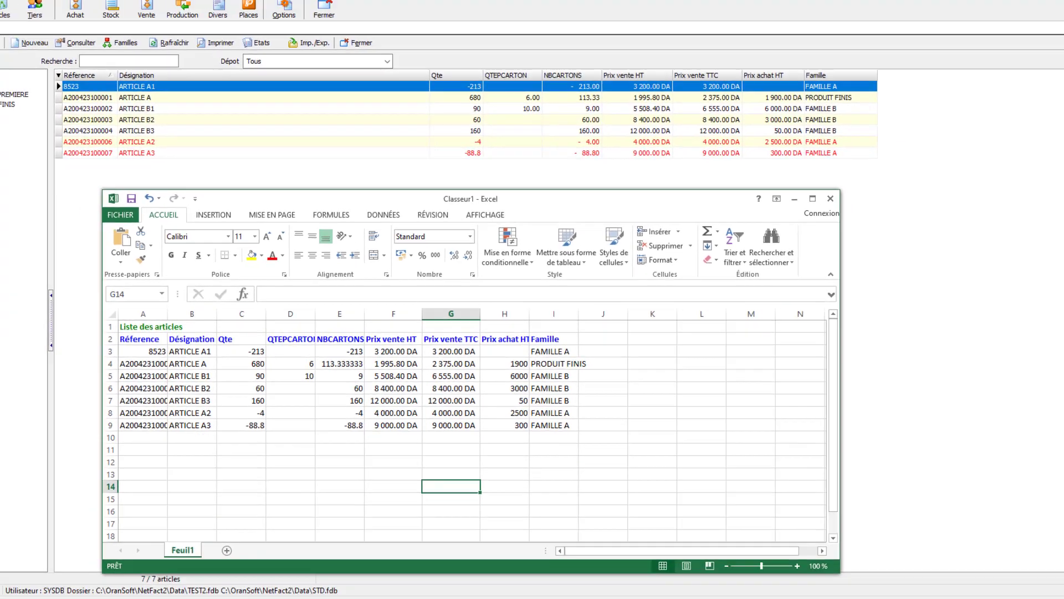
- Go to the Windows desktop and create a new Microsoft Excel worksheet file there
click(311, 590)
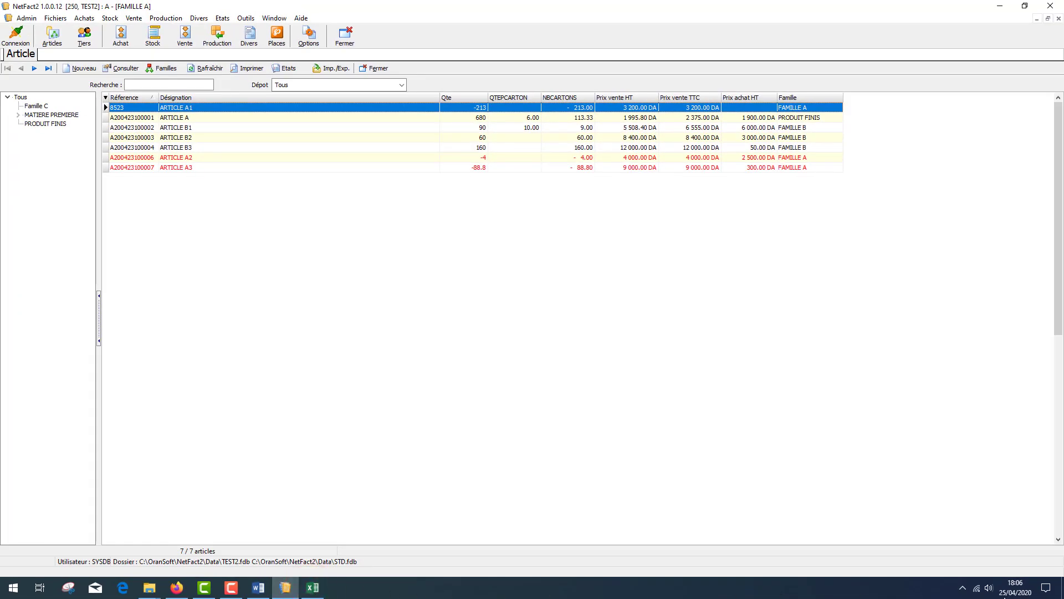
click(1061, 589)
right_click(364, 368)
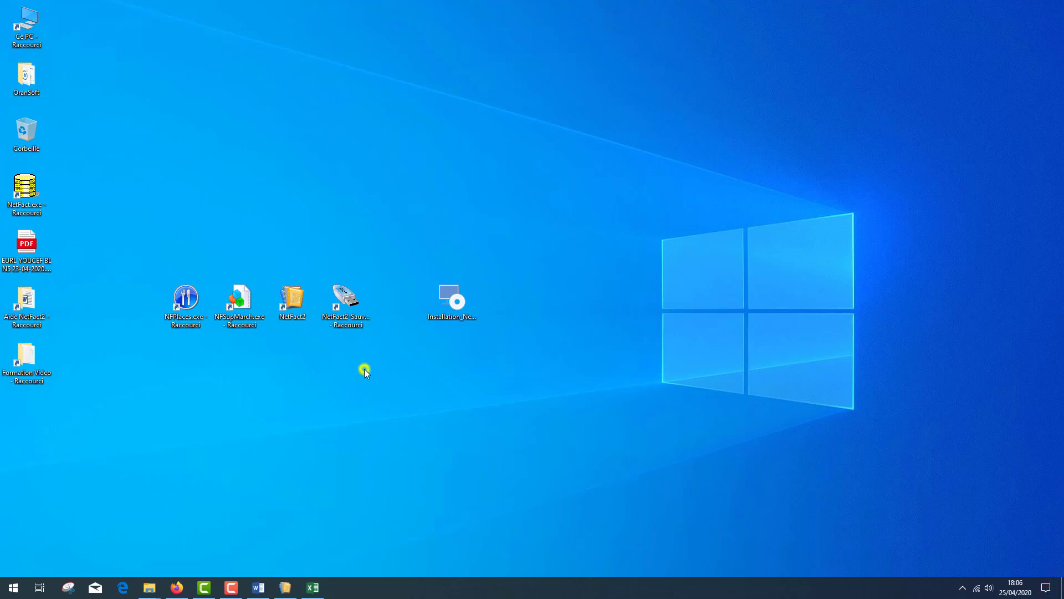
click(409, 500)
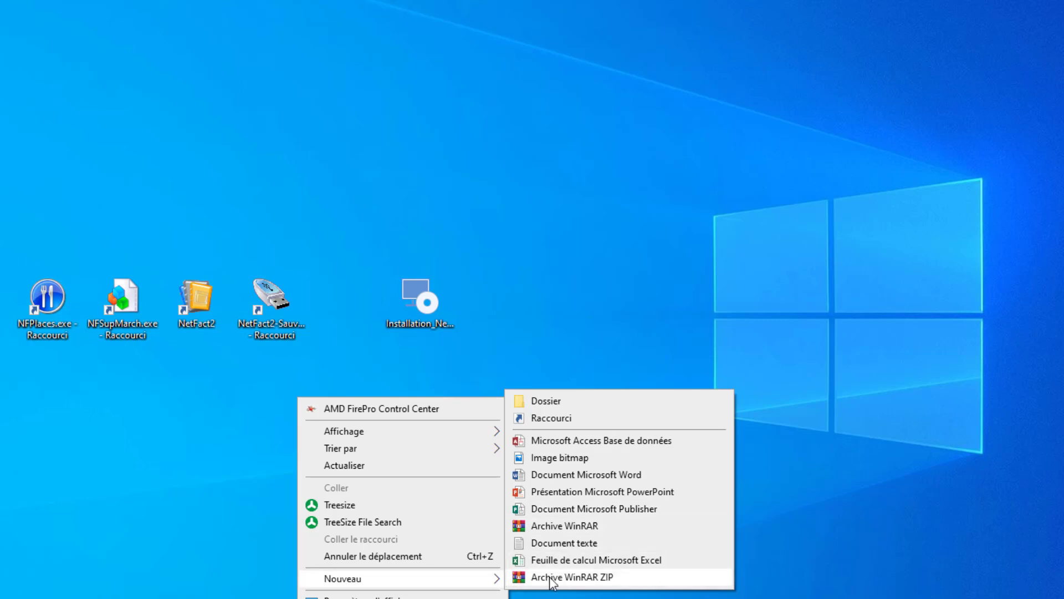
key(Up)
key(Up)
key(Down)
key(Up)
key(Up)
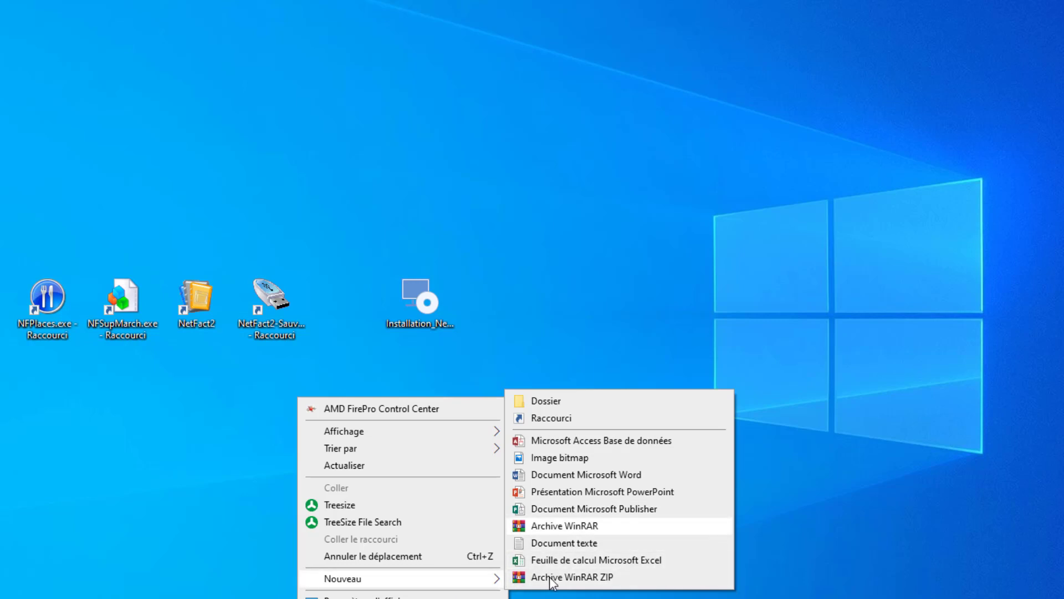
key(Up)
key(Up)
key(Up)
key(Up)
key(Up)
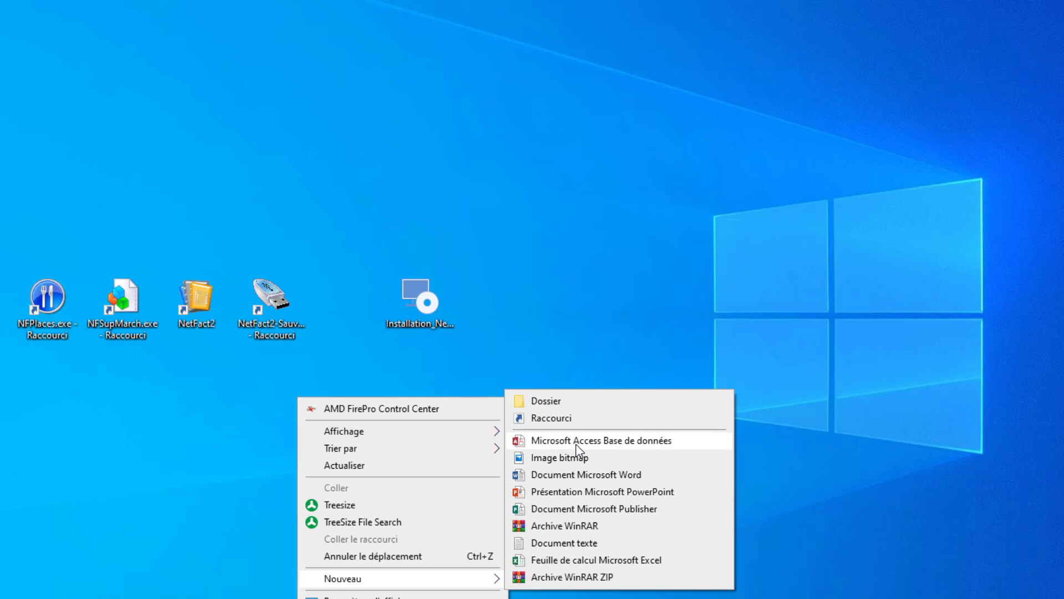
key(Down)
key(Down)
key(Down)
key(Down)
key(Down)
key(Down)
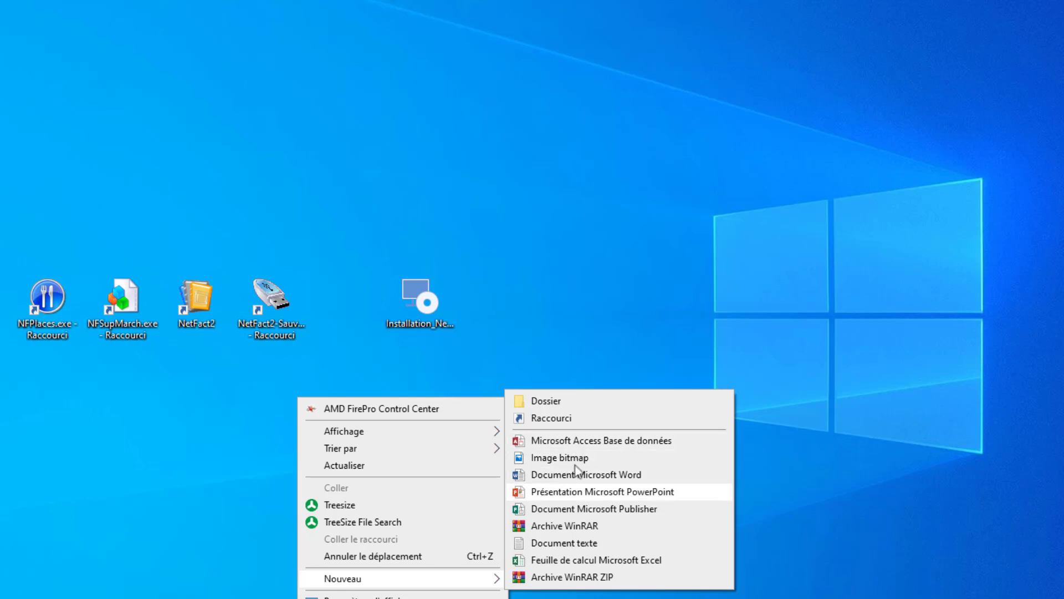
click(572, 562)
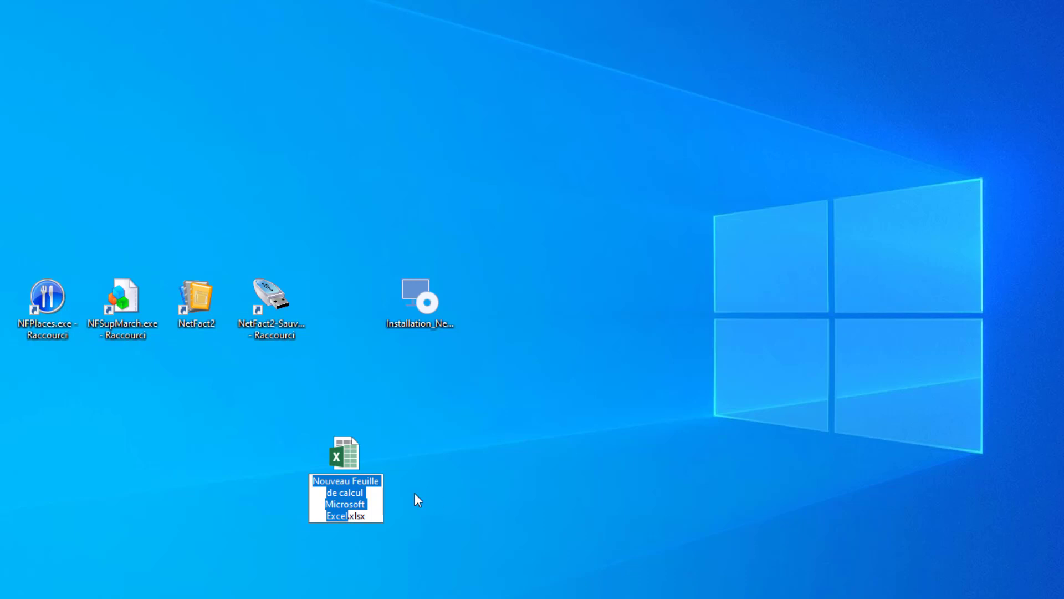
- Name the new worksheet file Articles.xlsx and open it in Excel
text(Artic)
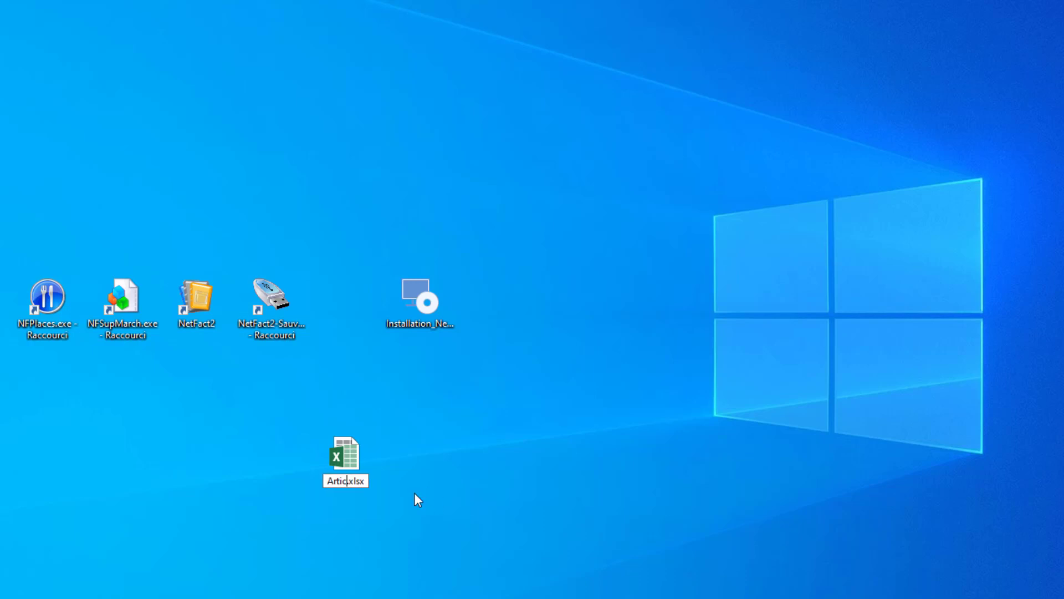
text(les)
key(Return)
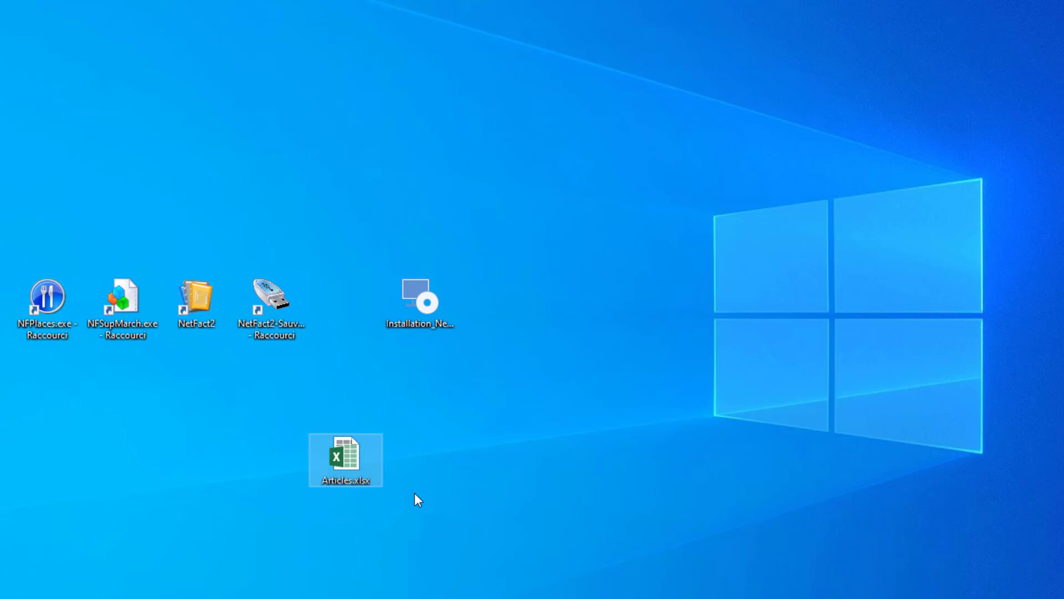
key(Return)
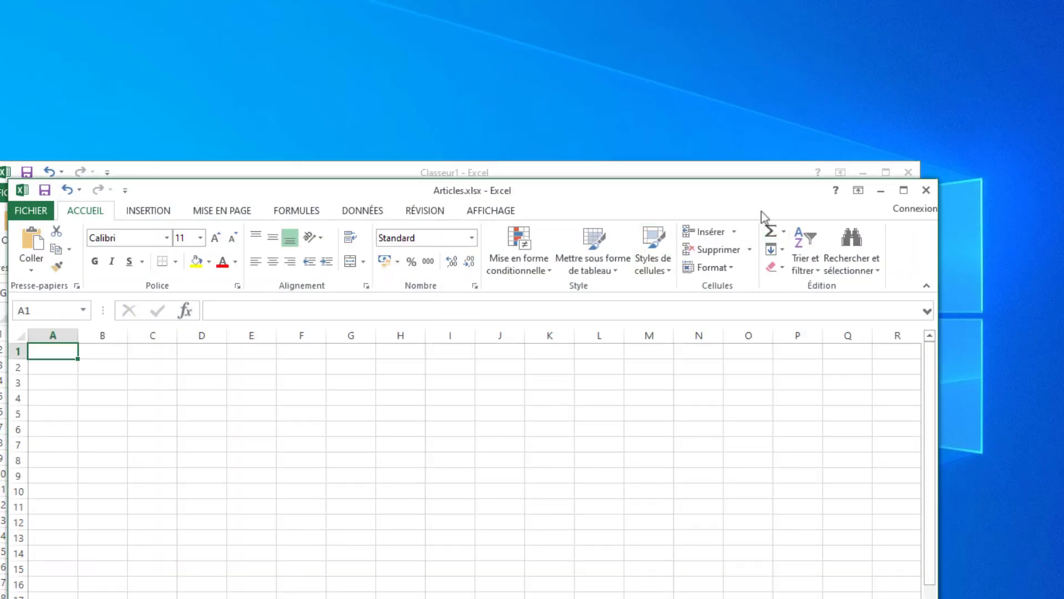
- Close the exported Classeur1 workbook without saving, keeping the Articles.xlsx window in view
drag(781, 195, 784, 264)
click(769, 179)
click(905, 169)
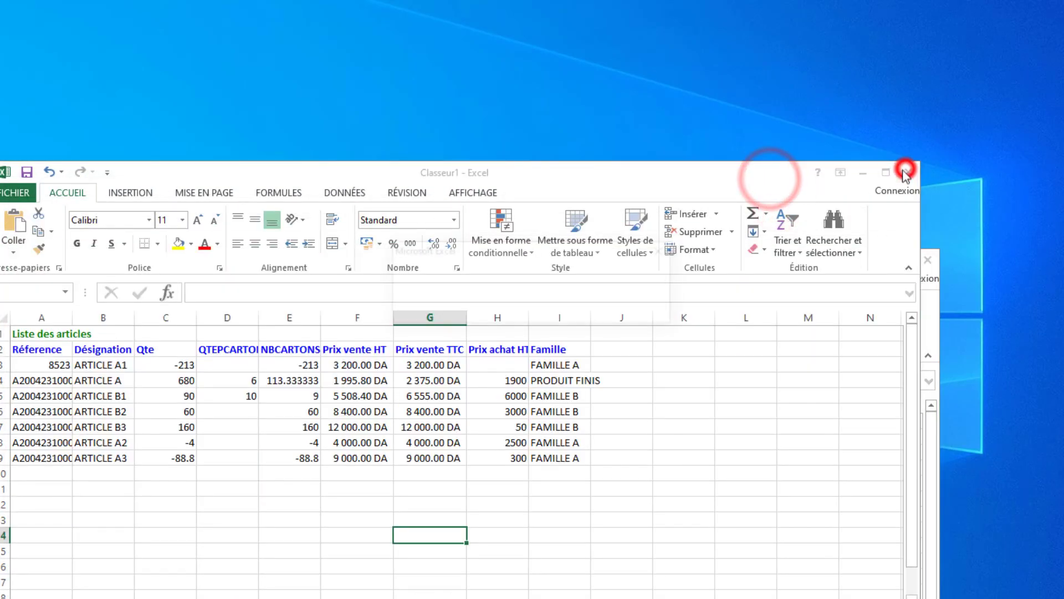
click(549, 306)
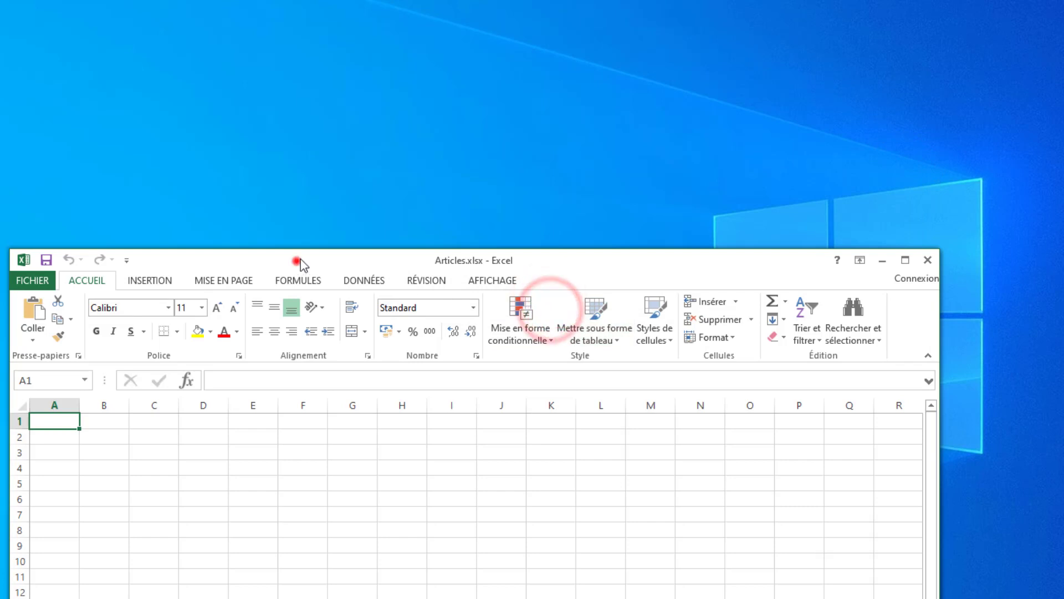
drag(300, 264, 316, 187)
- Enter the first article in row 2, with 123 in A2 and ARTICLE Z1 in B2
click(72, 358)
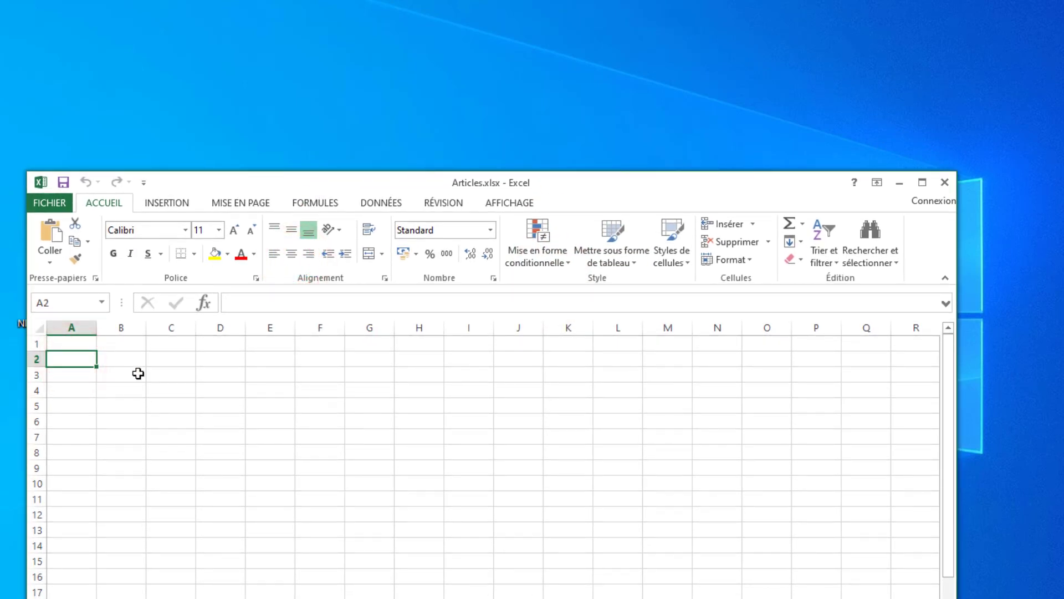
click(66, 342)
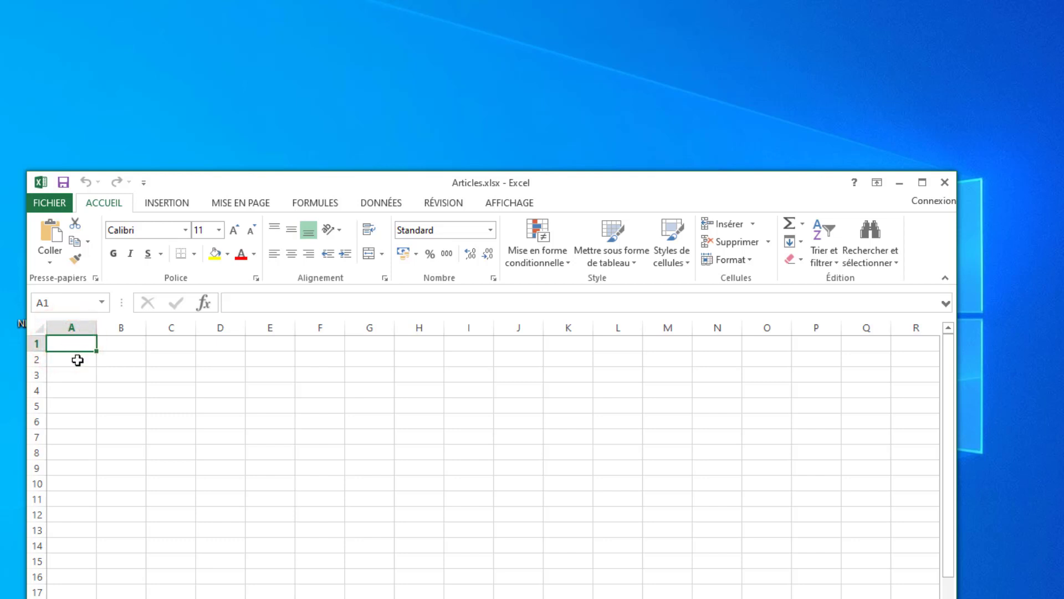
click(77, 360)
text(123)
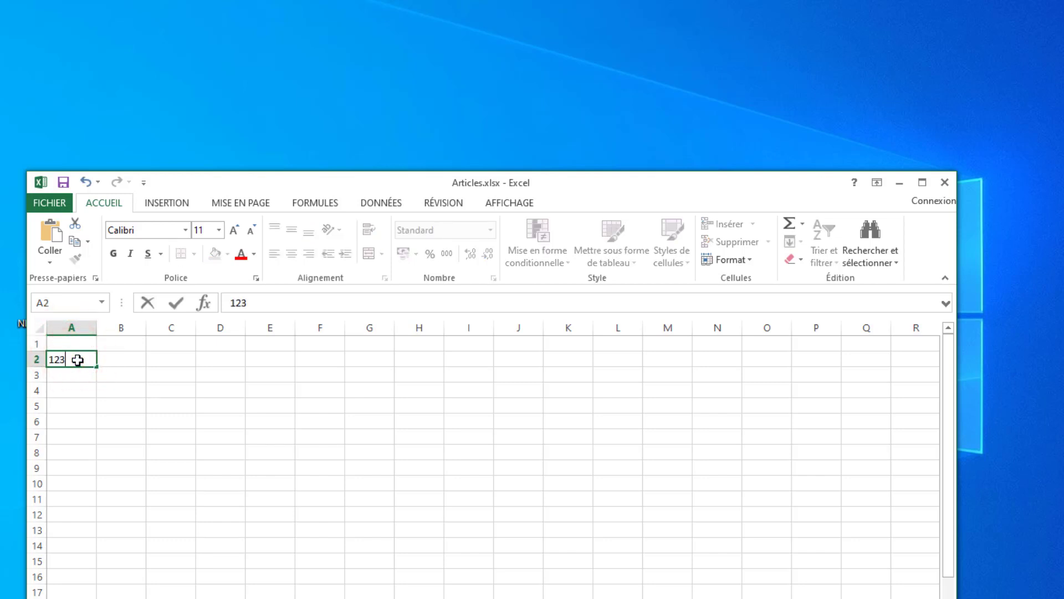
click(122, 357)
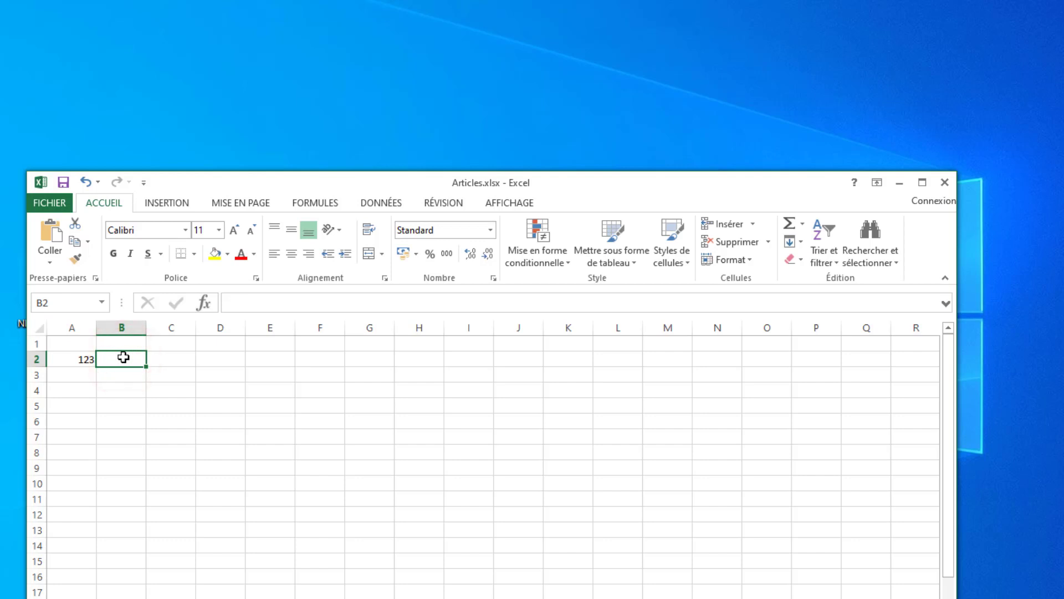
text(ARTIC)
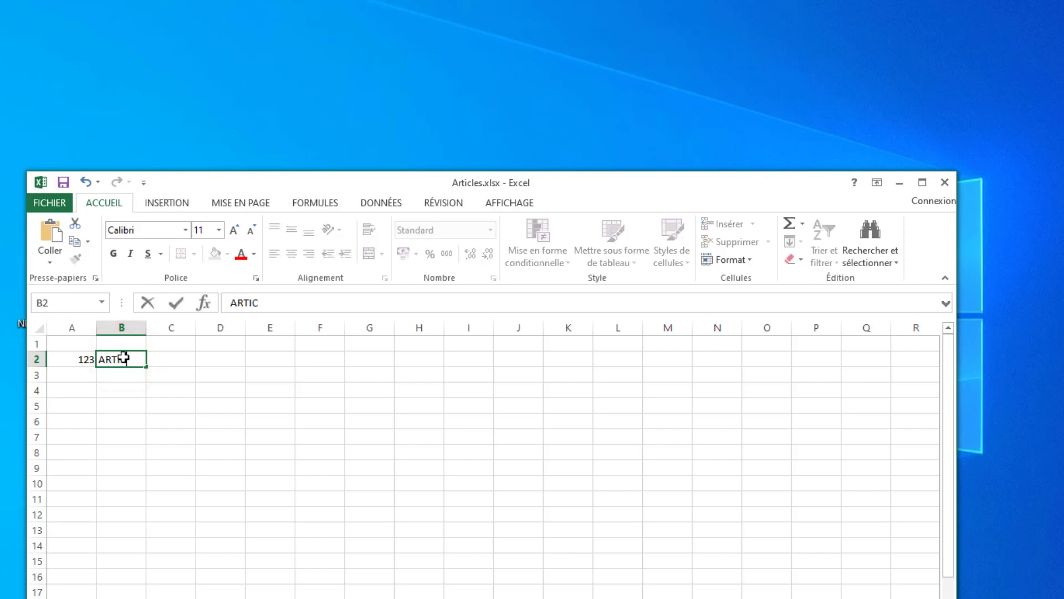
text(LE Z1)
key(Return)
- Set the article references to 200 in A2 and 201 in A3
click(87, 375)
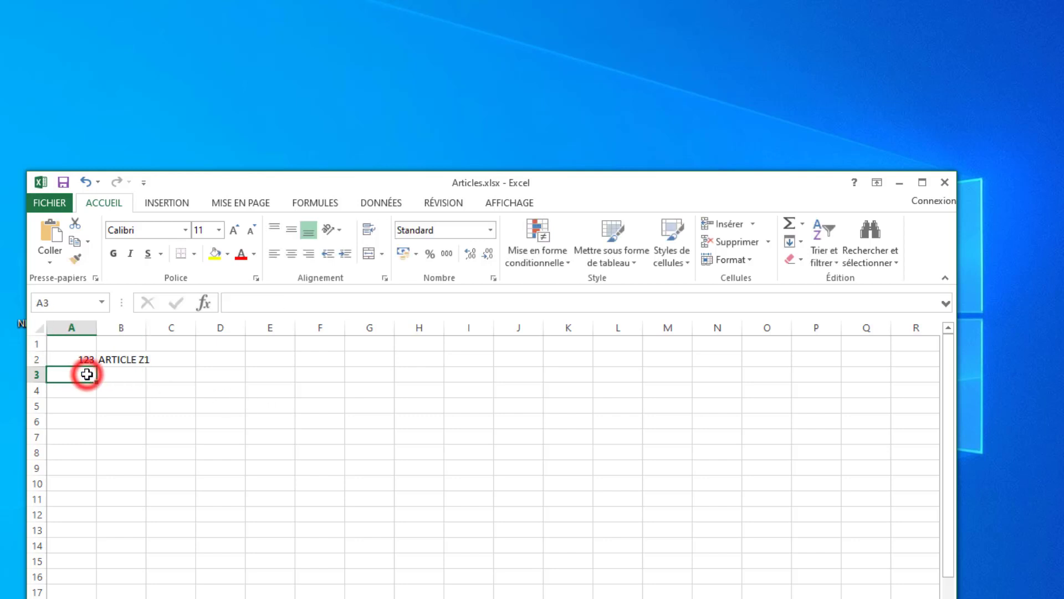
text(12)
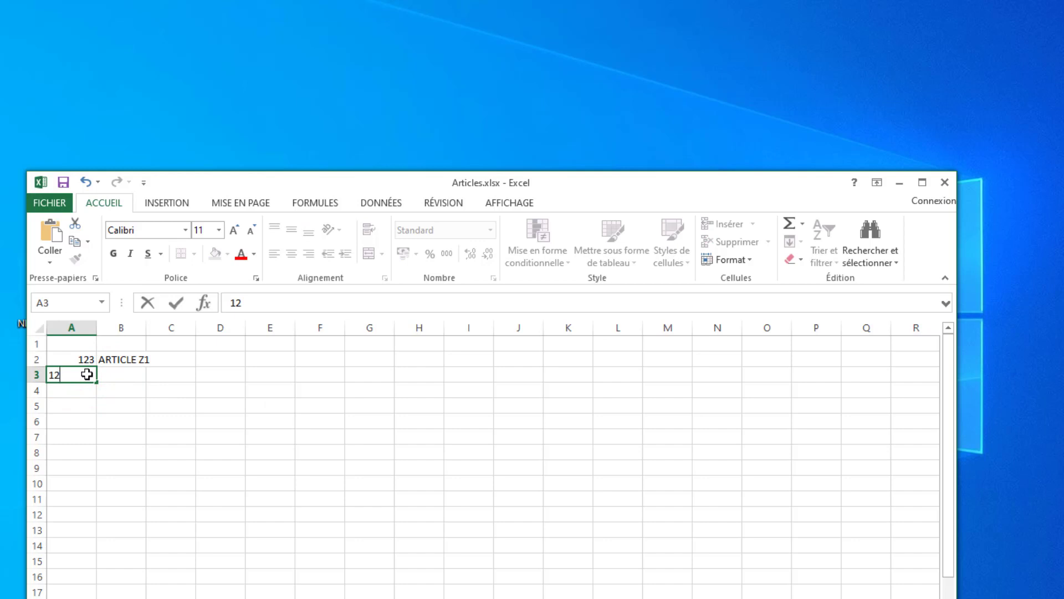
click(83, 360)
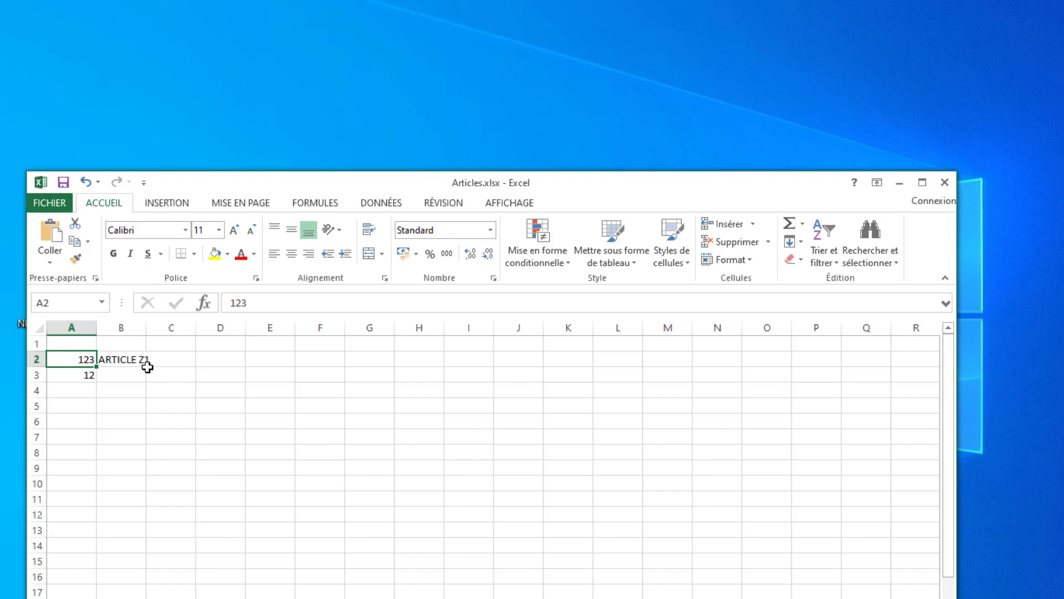
text(200)
key(Return)
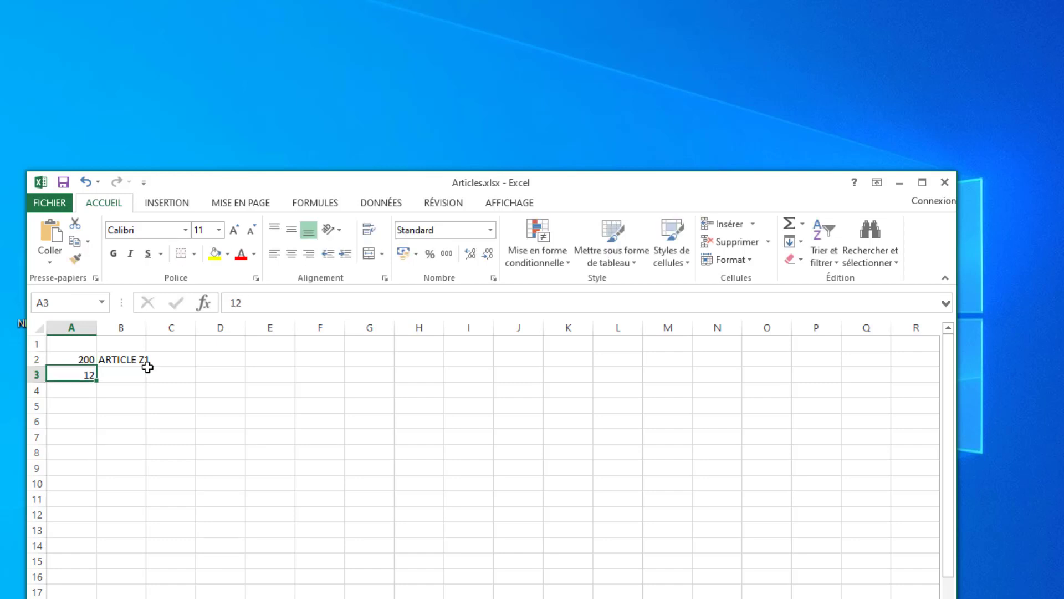
text(201)
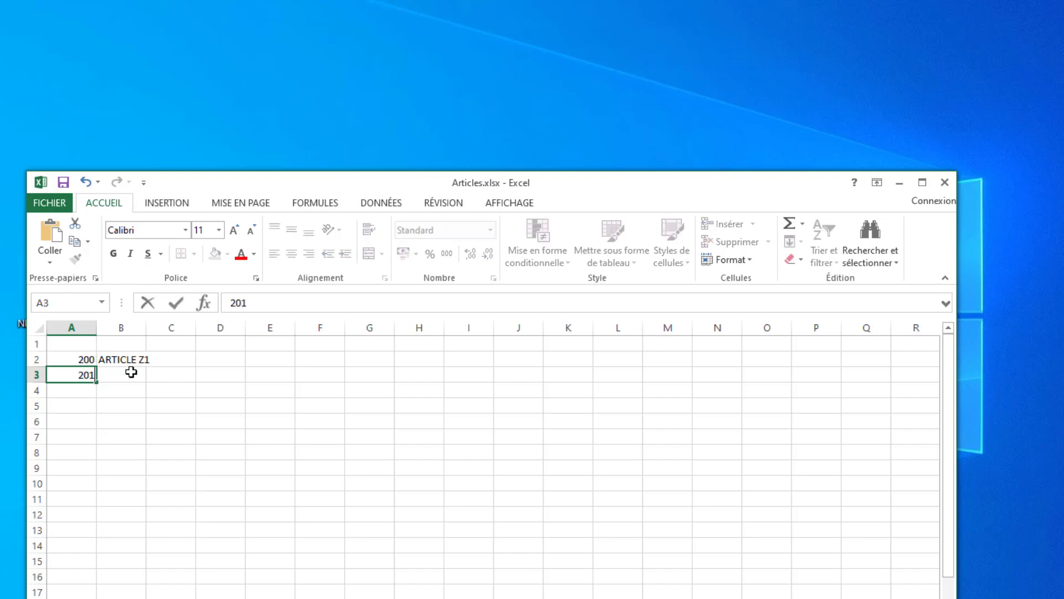
click(131, 373)
- Fit column B to its contents and copy the article name from B2 into B3 as ARTICLE Z2
double_click(146, 327)
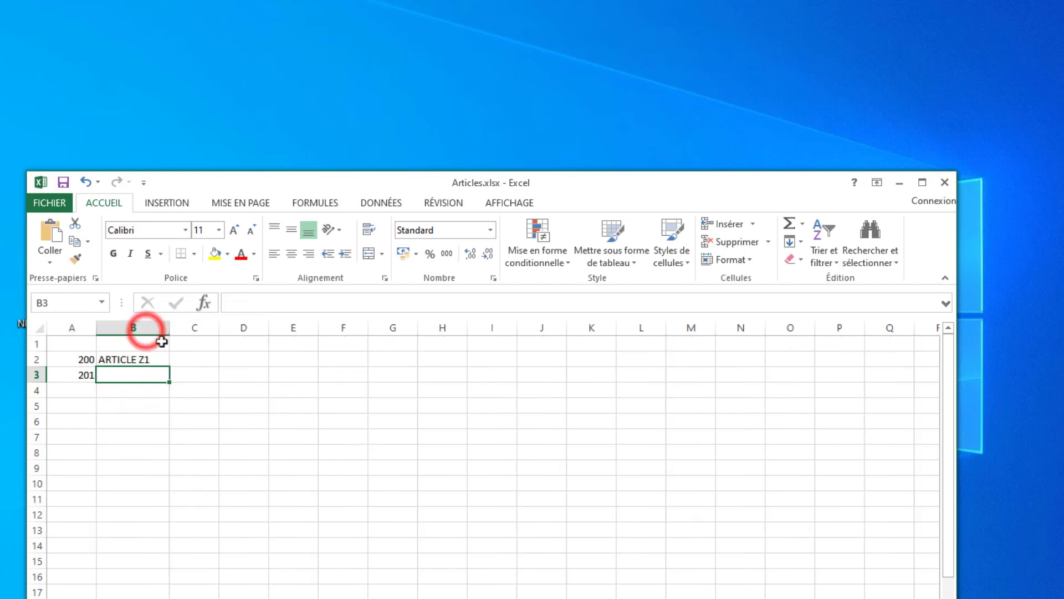
click(135, 378)
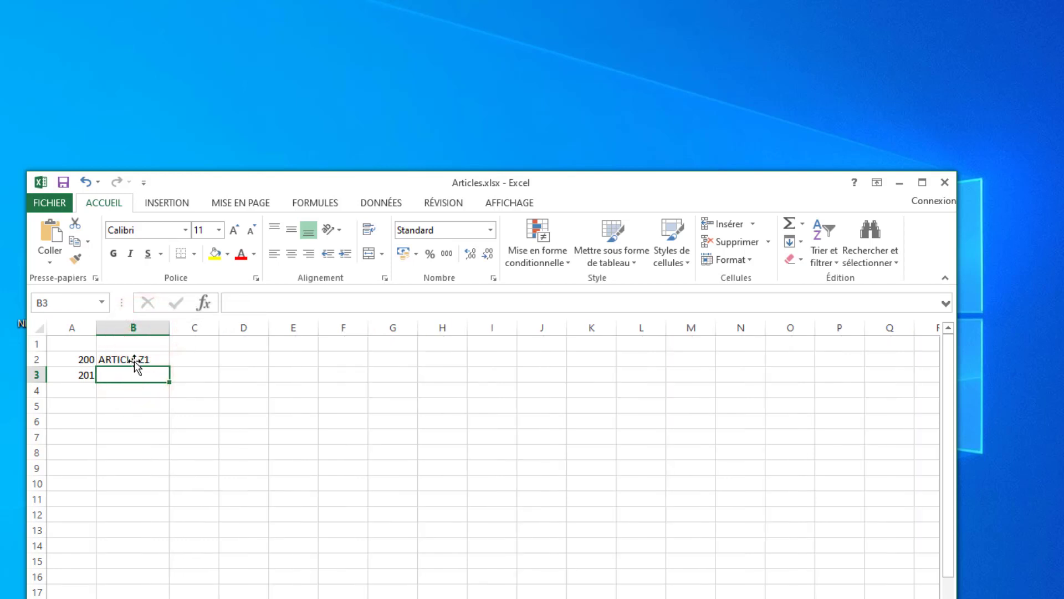
click(136, 361)
double_click(144, 359)
drag(157, 360, 75, 358)
key(ctrl+c)
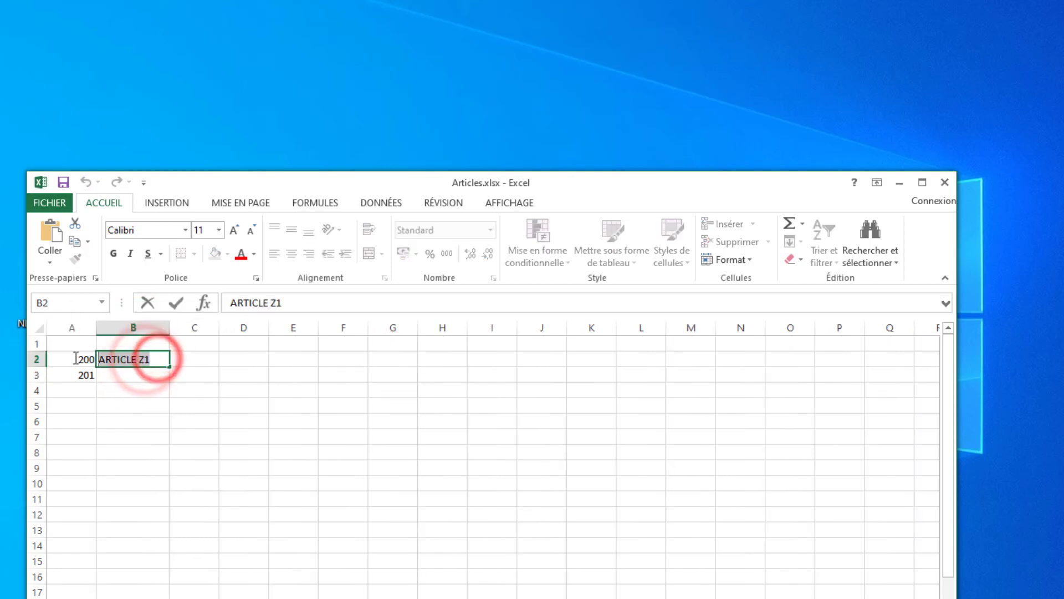
click(135, 377)
double_click(135, 377)
key(ctrl+v)
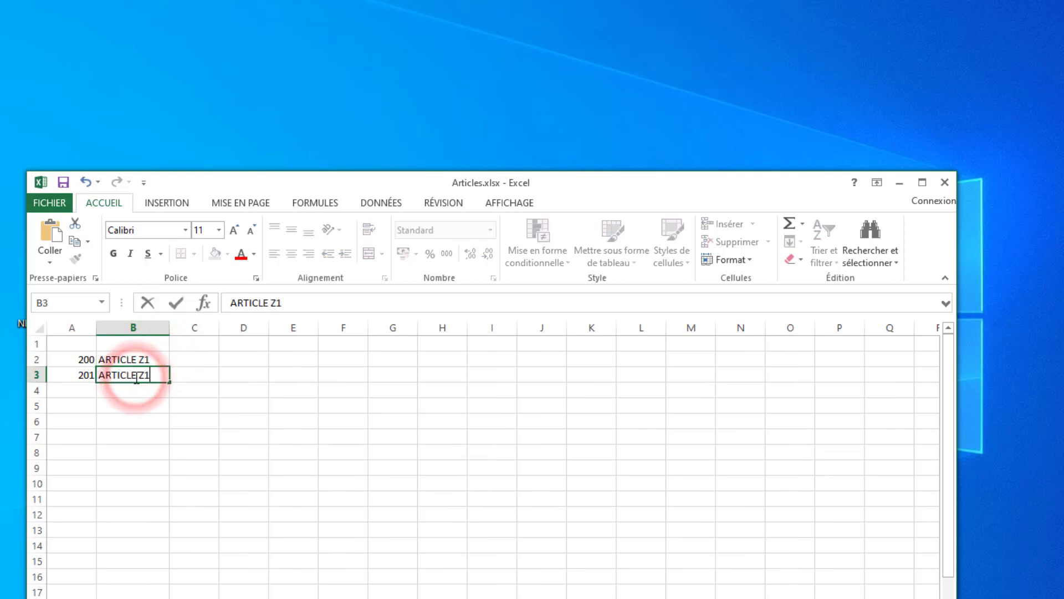
key(BackSpace)
text(2)
key(Return)
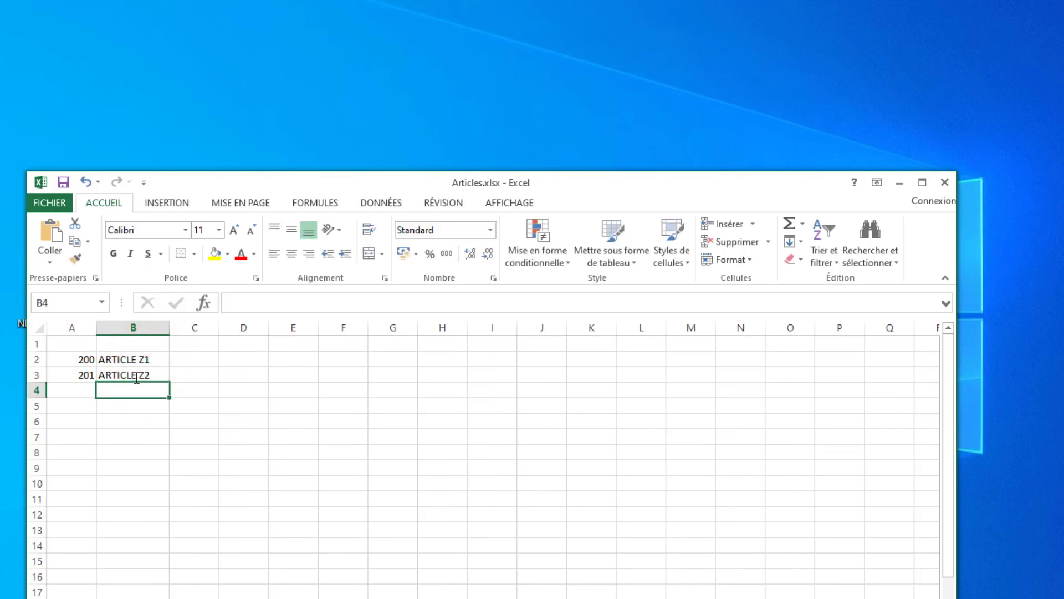
- Enter the third article in row 4, with 202 in A4 and ARTICLE Z3 in B4
click(78, 391)
text(202)
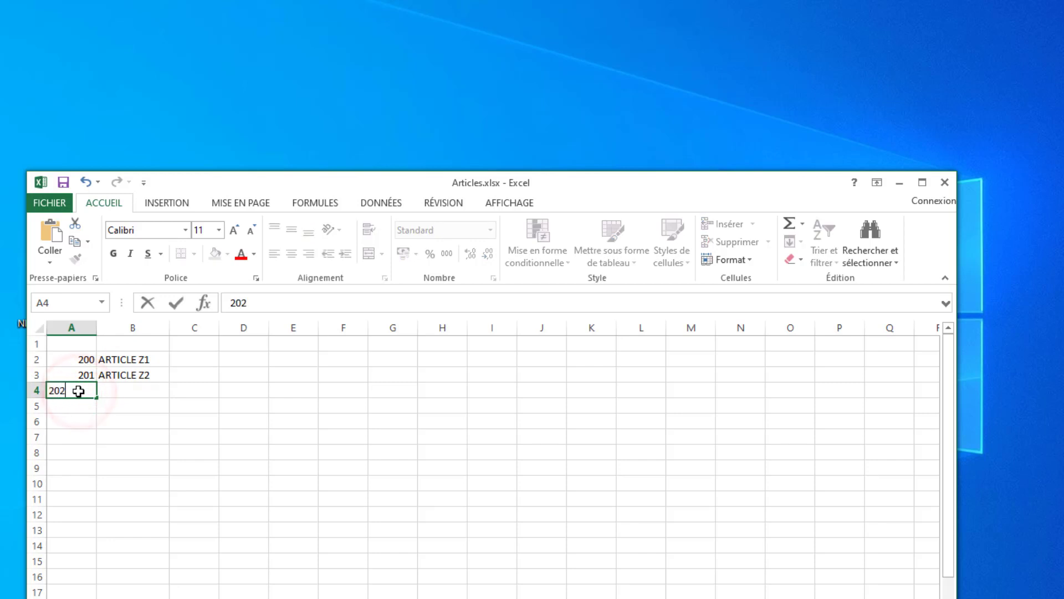
key(Return)
double_click(133, 389)
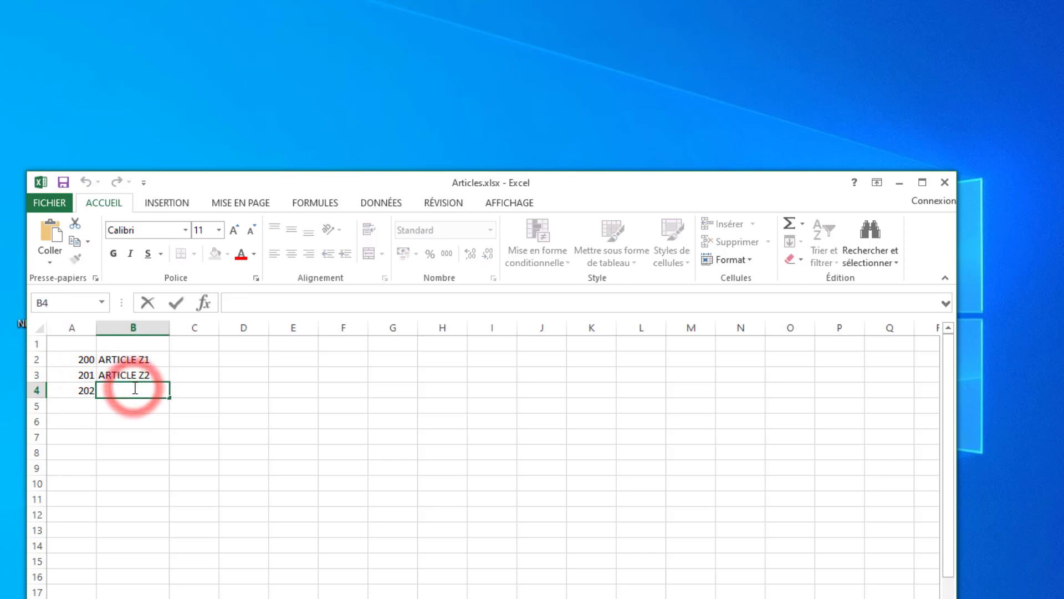
key(ctrl+v)
key(BackSpace)
text(3)
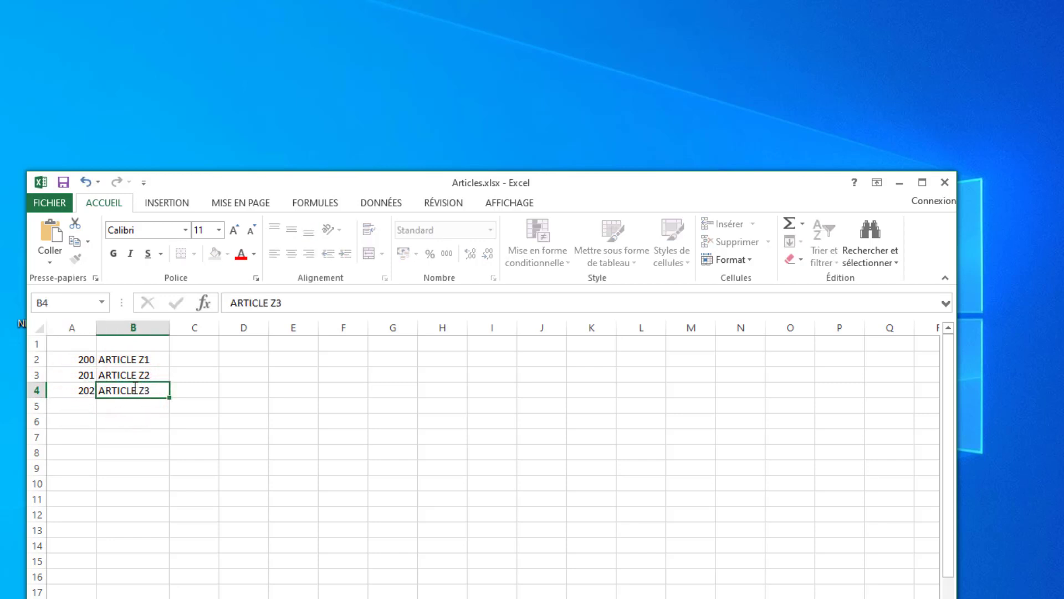
key(Return)
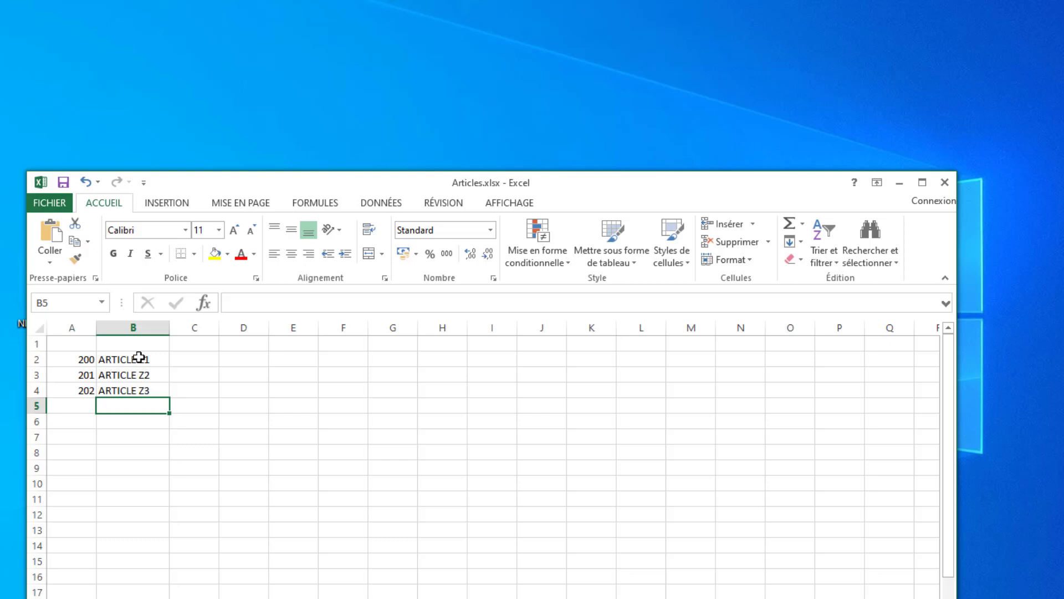
- Enter the purchase prices 1500, 1600 and 1700 in cells C2 to C4
click(196, 357)
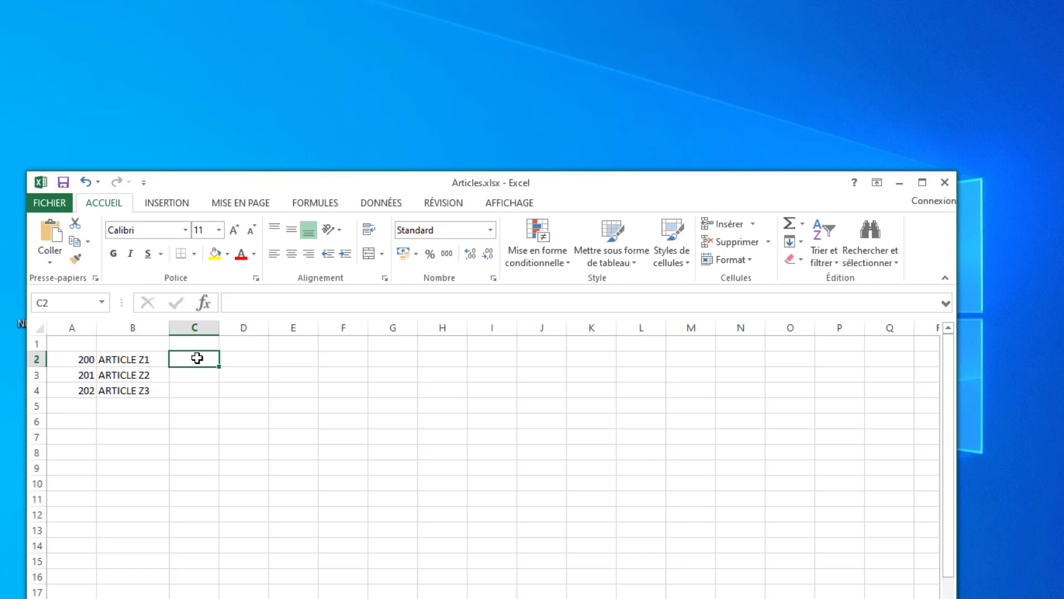
text(1500)
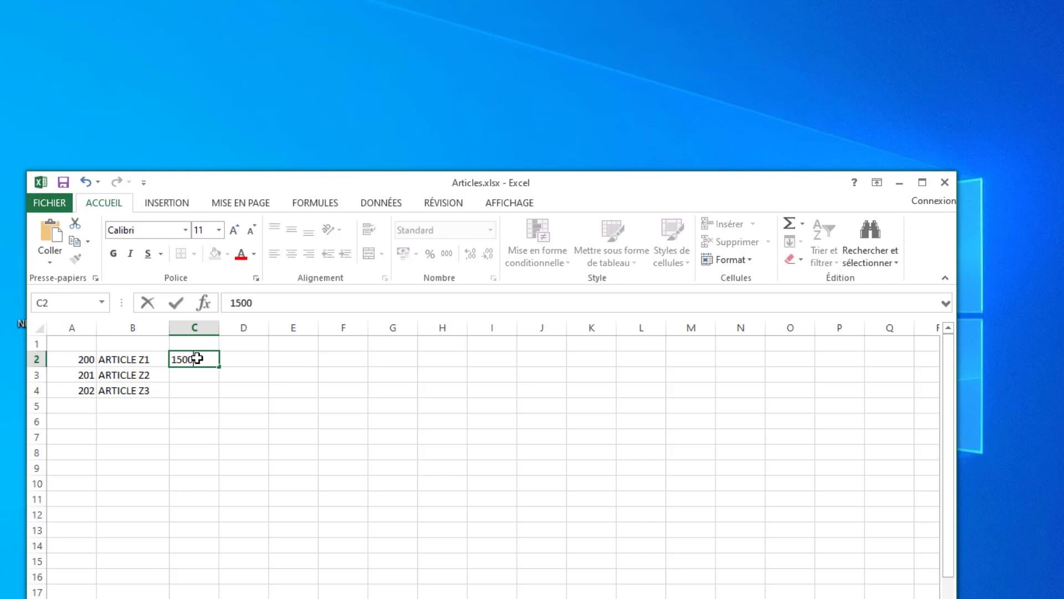
key(Return)
text(1)
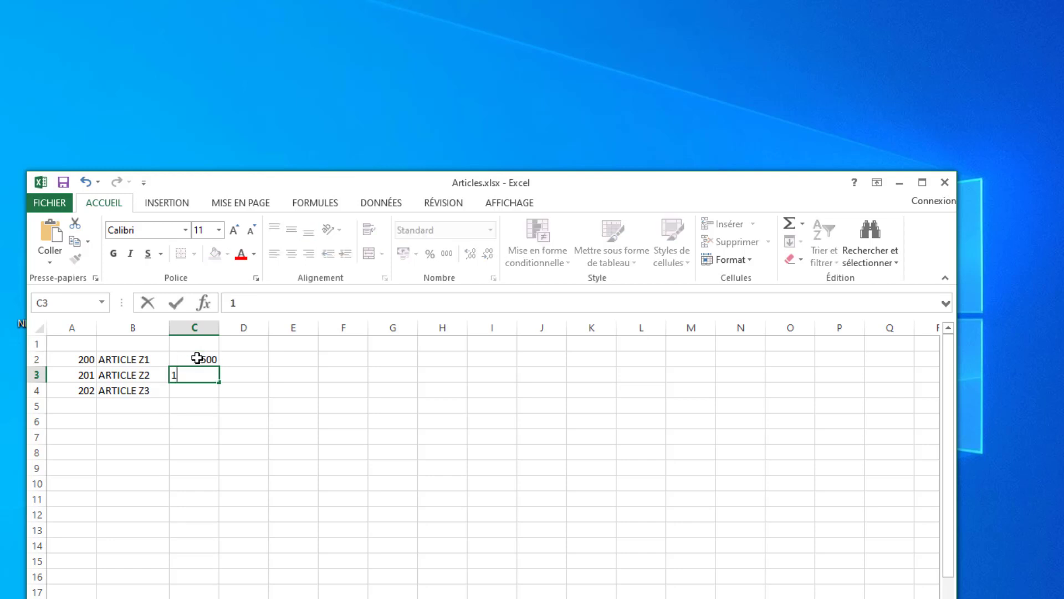
text(600)
key(Return)
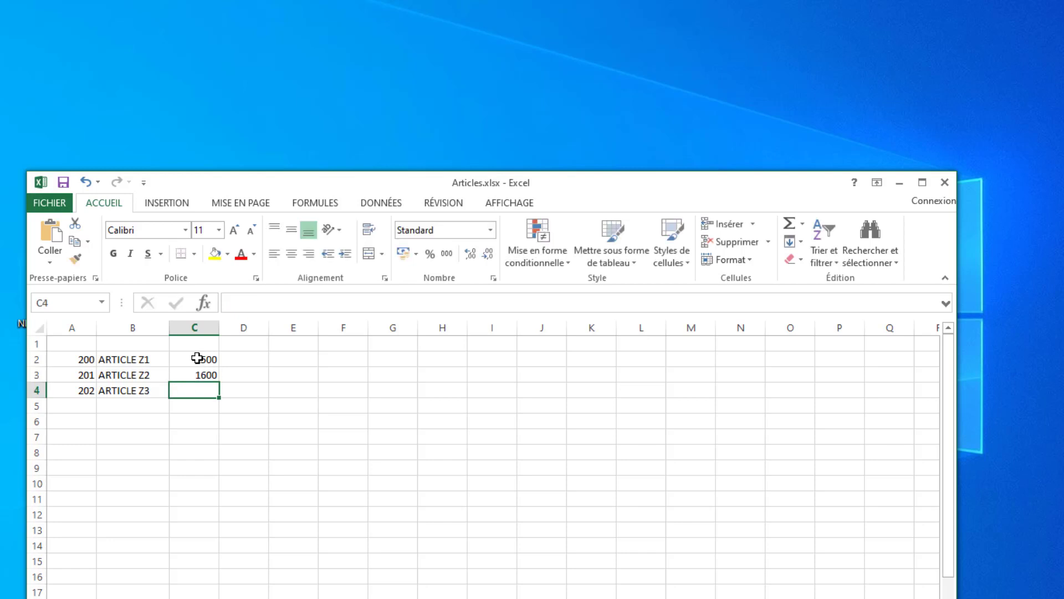
text(1700)
key(Return)
- Enter the sale prices 200, 2300 and 2500 in cells D2 to D4
key(Up)
key(Up)
key(Up)
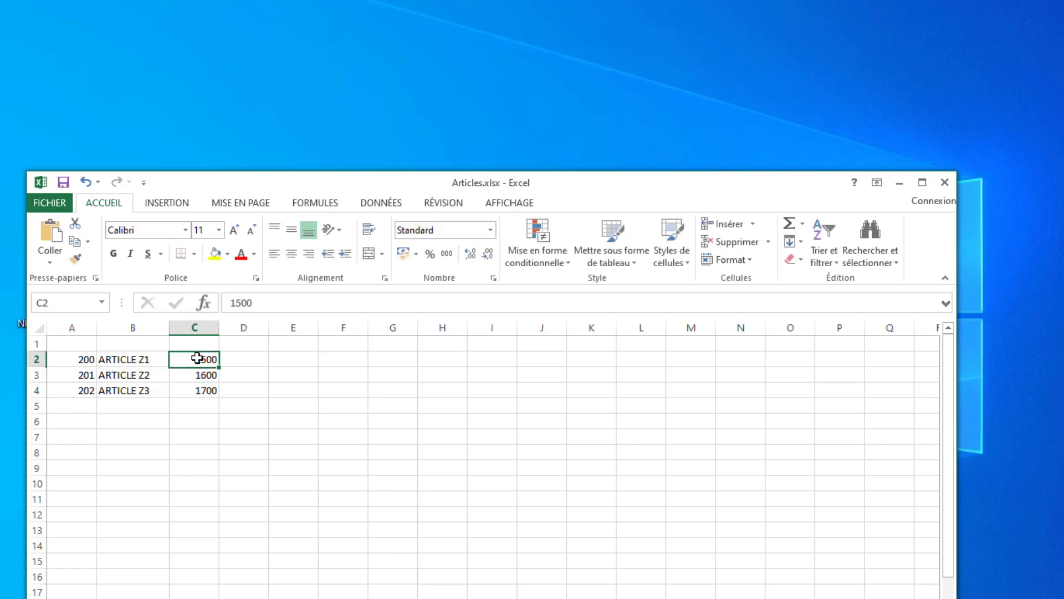
key(Right)
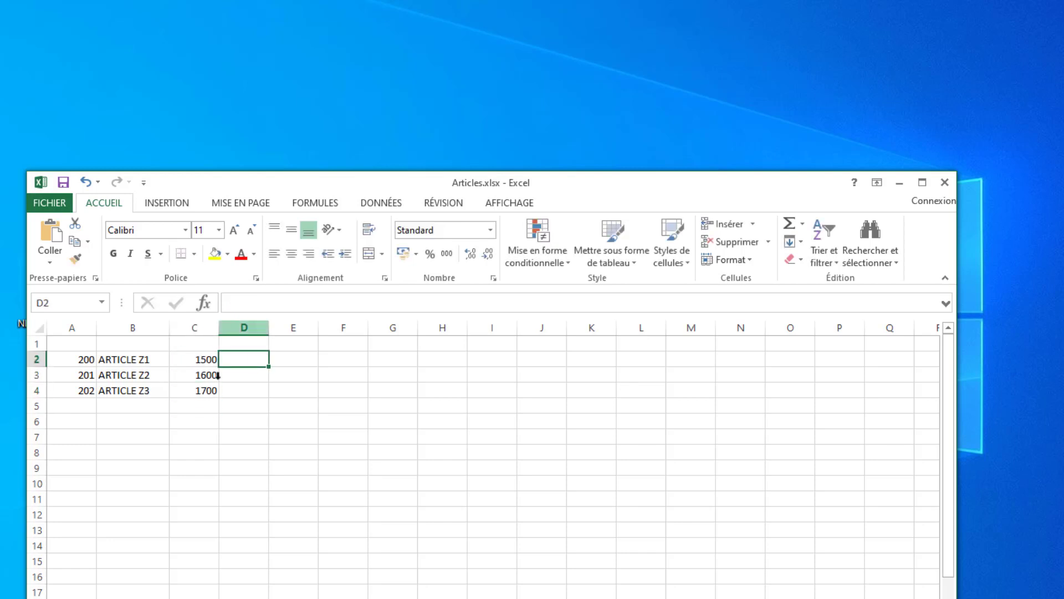
text(1)
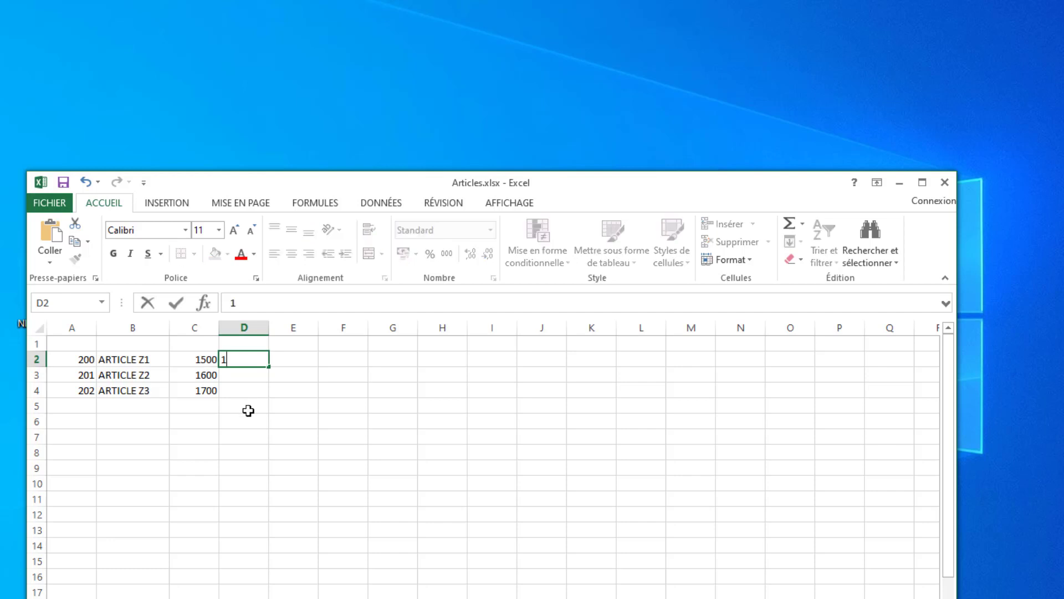
key(BackSpace)
text(200)
key(Return)
text(2300)
key(Return)
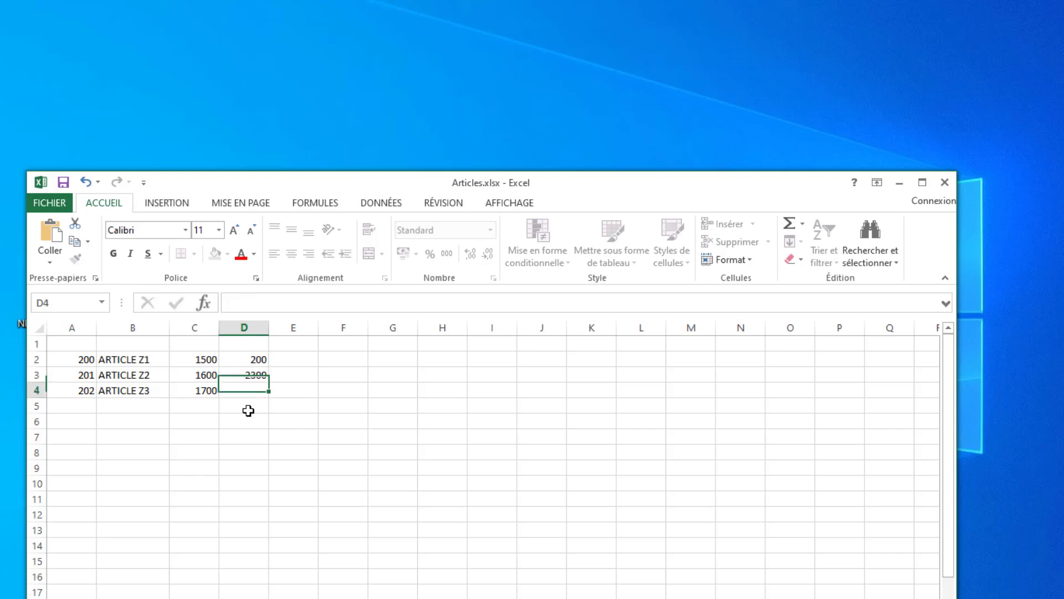
text(2500)
key(Return)
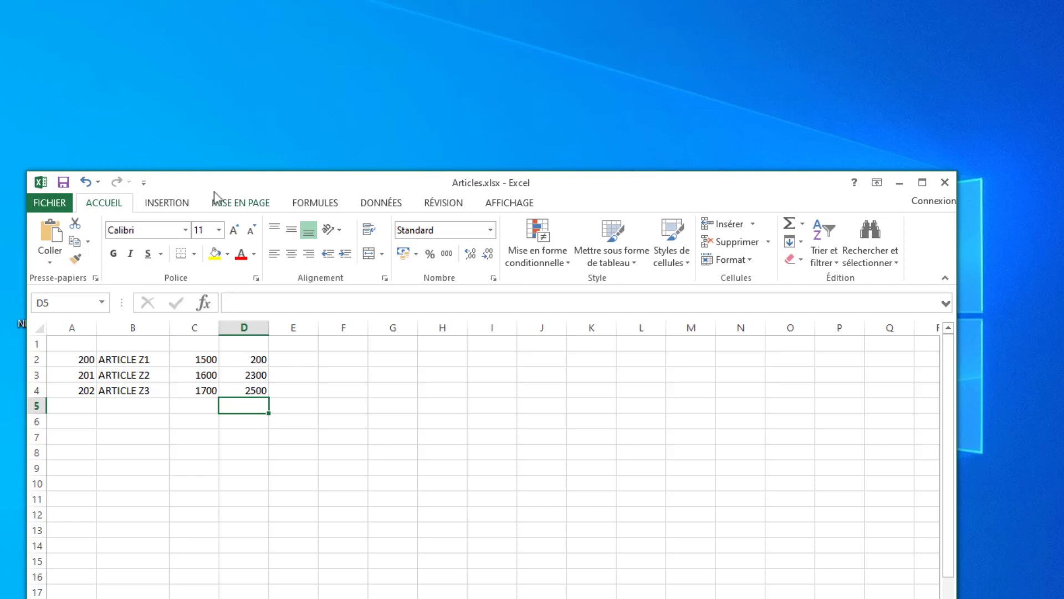
- In NetFact2's article list, move the Prix achat HT and Prix vente HT columns directly after Désignation, matching the worksheet's order
drag(211, 181, 339, 164)
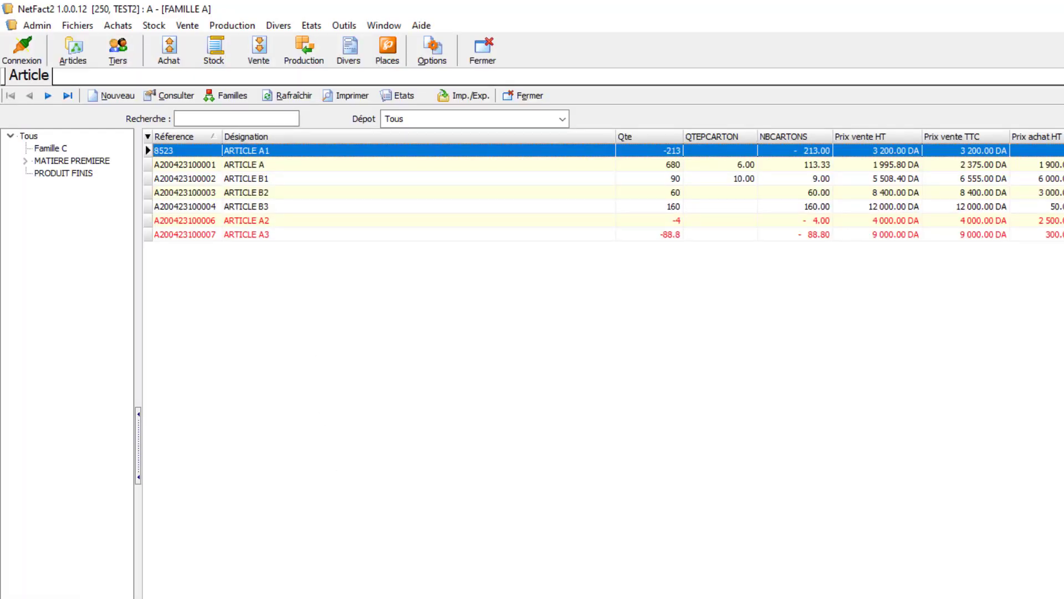
click(383, 596)
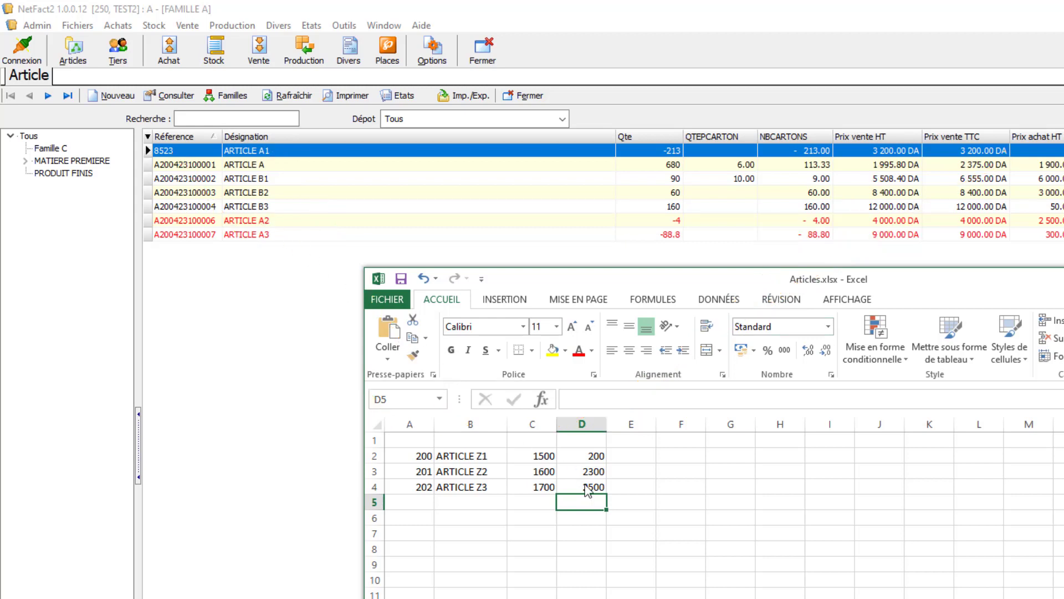
mouse_move(1049, 136)
mouse_down()
mouse_move(706, 126)
mouse_move(637, 136)
mouse_up()
drag(960, 135, 731, 138)
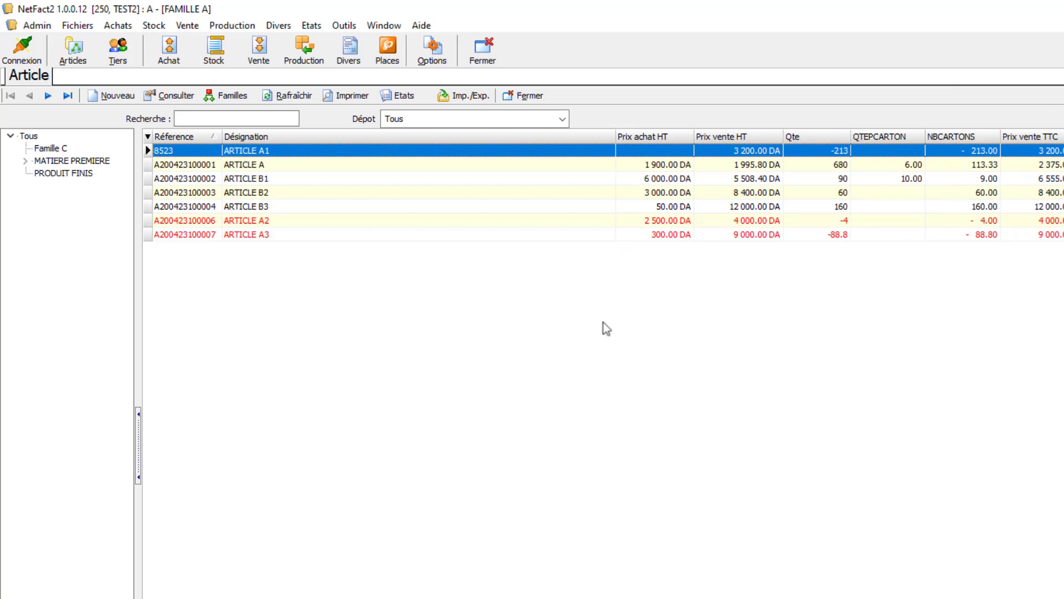
- Switch back to Articles.xlsx in Excel, add a second worksheet, and return to cell D2 on Feuil1
key(alt+Tab)
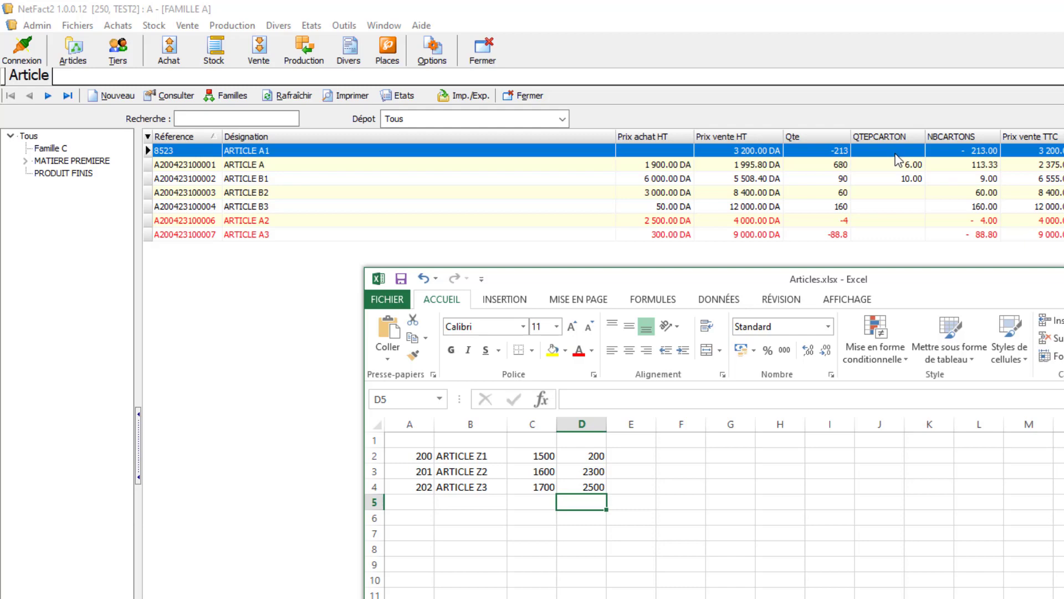
drag(693, 280, 750, 69)
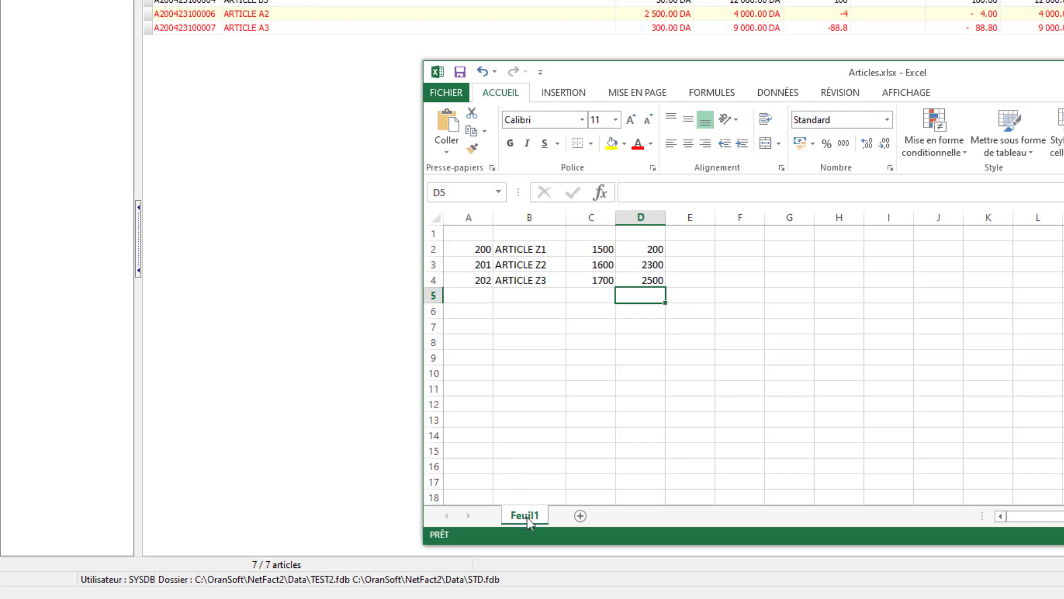
click(581, 515)
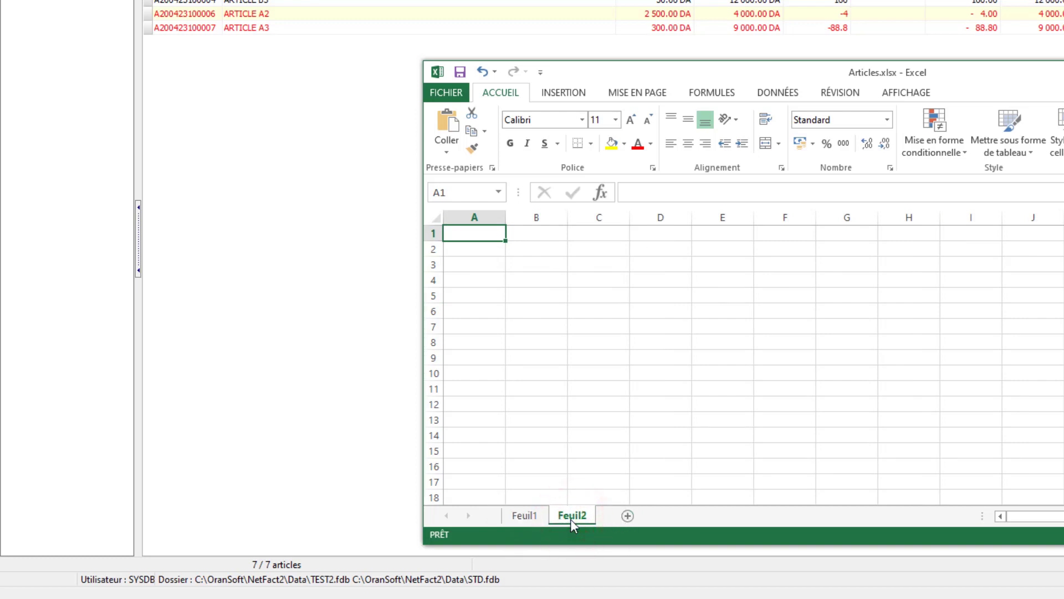
click(534, 515)
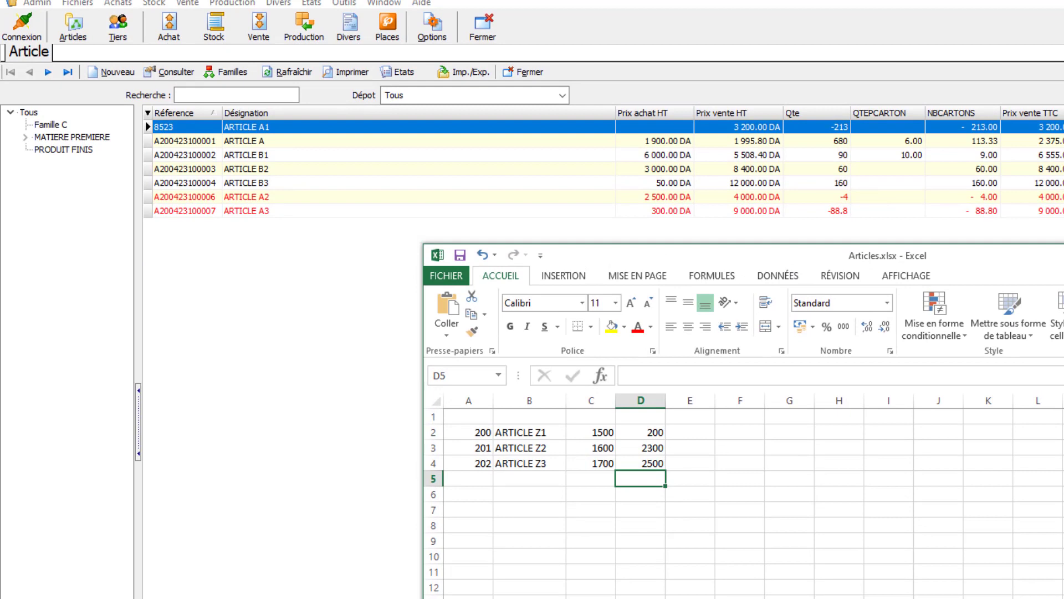
click(639, 432)
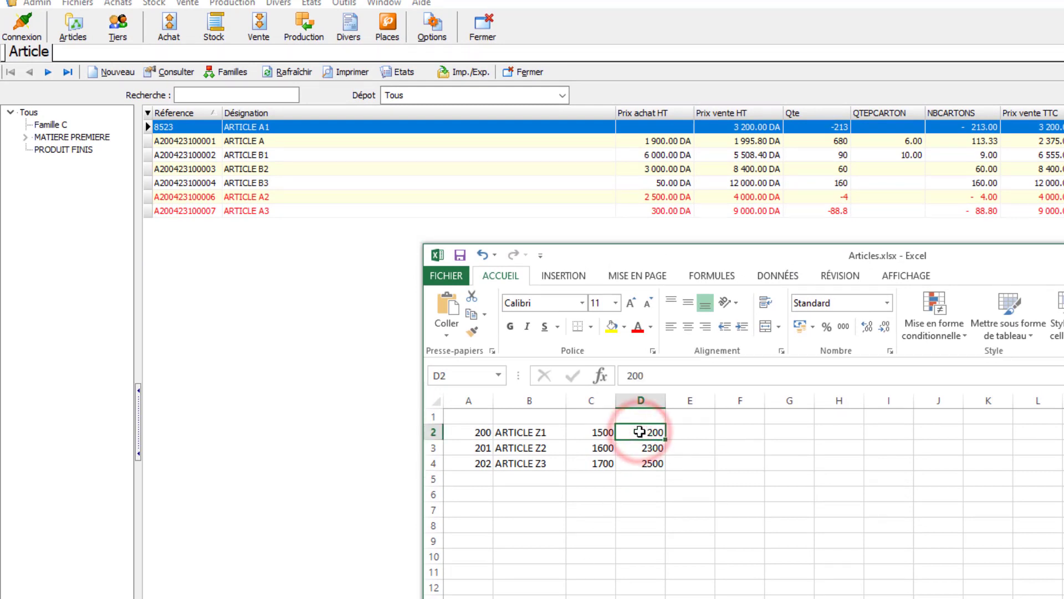
- Reduce the NetFact2 article list's visible columns to Réference, Désignation, Prix achat HT and Prix vente HT
click(148, 113)
click(158, 435)
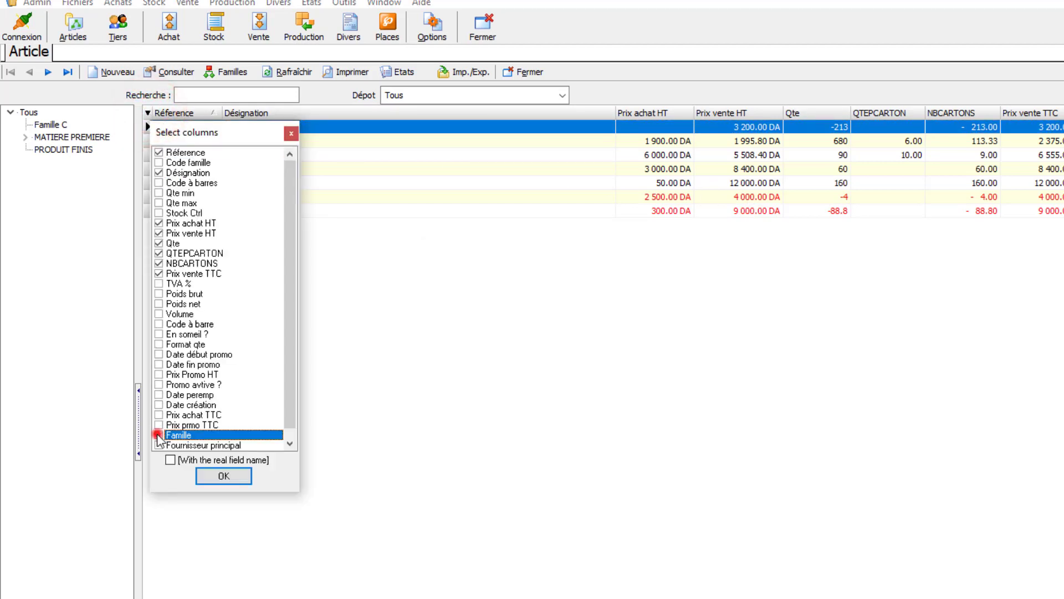
click(159, 273)
click(159, 263)
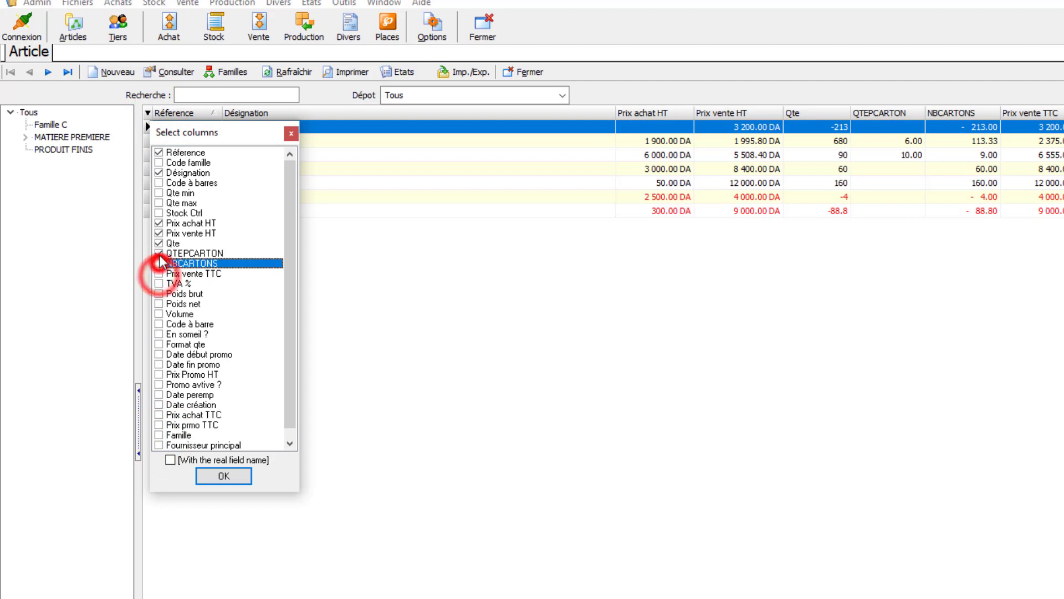
click(159, 252)
click(160, 243)
scroll(203, 421, down, 1)
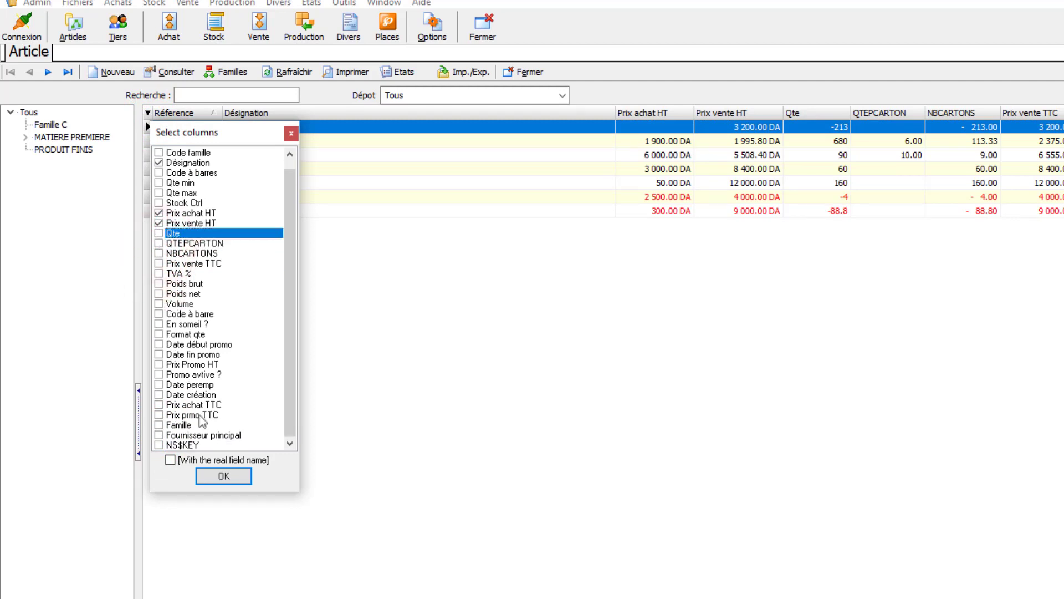
click(222, 475)
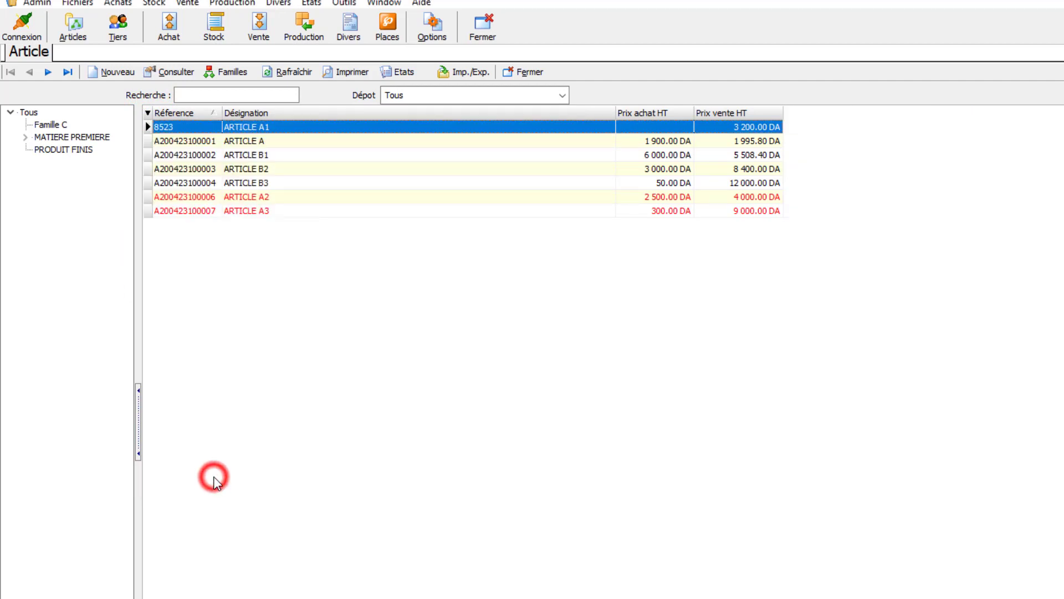
click(327, 143)
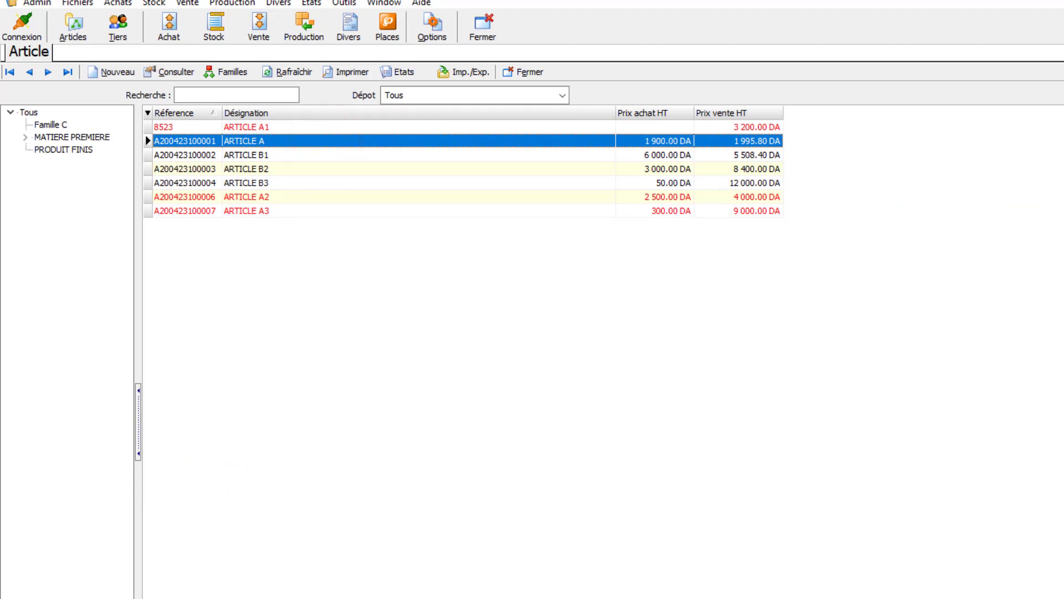
- Switch to Articles.xlsx in Excel, check its columns against the article list, and save the workbook with A1 selected
key(alt+Tab)
click(477, 442)
click(541, 438)
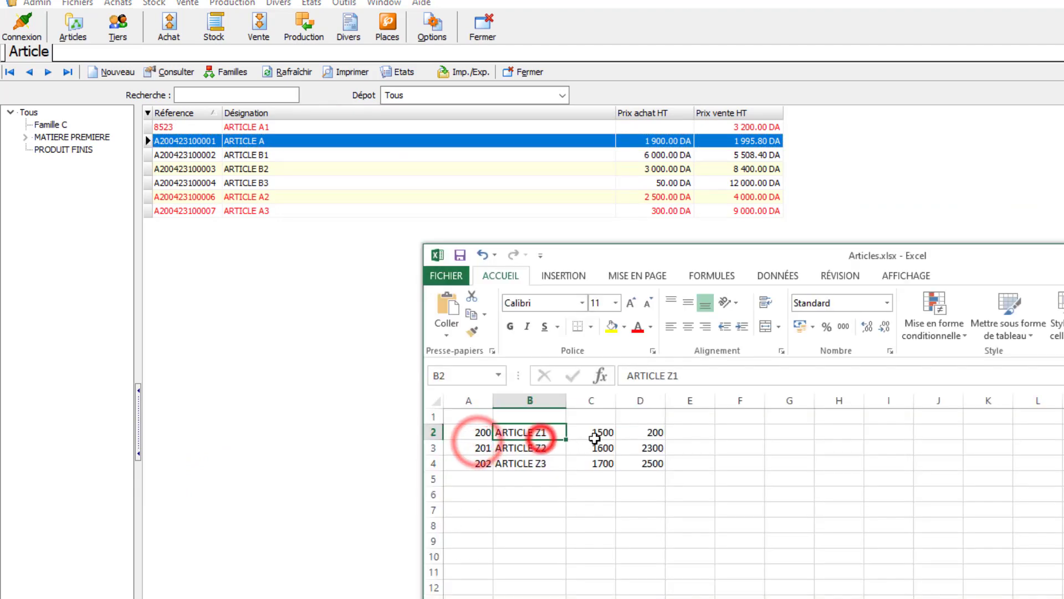
click(596, 436)
click(643, 446)
click(478, 415)
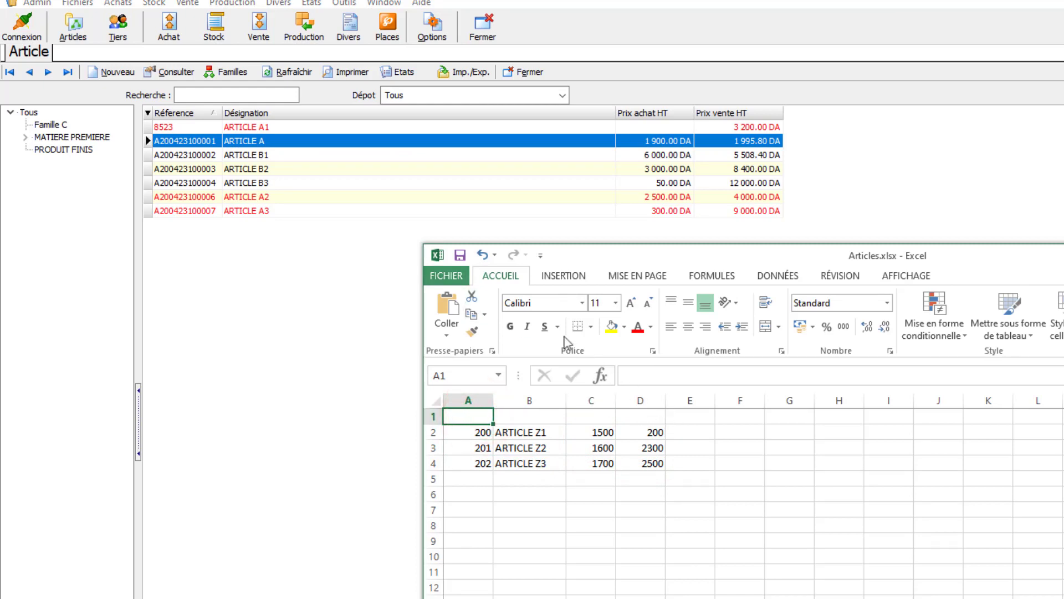
click(458, 256)
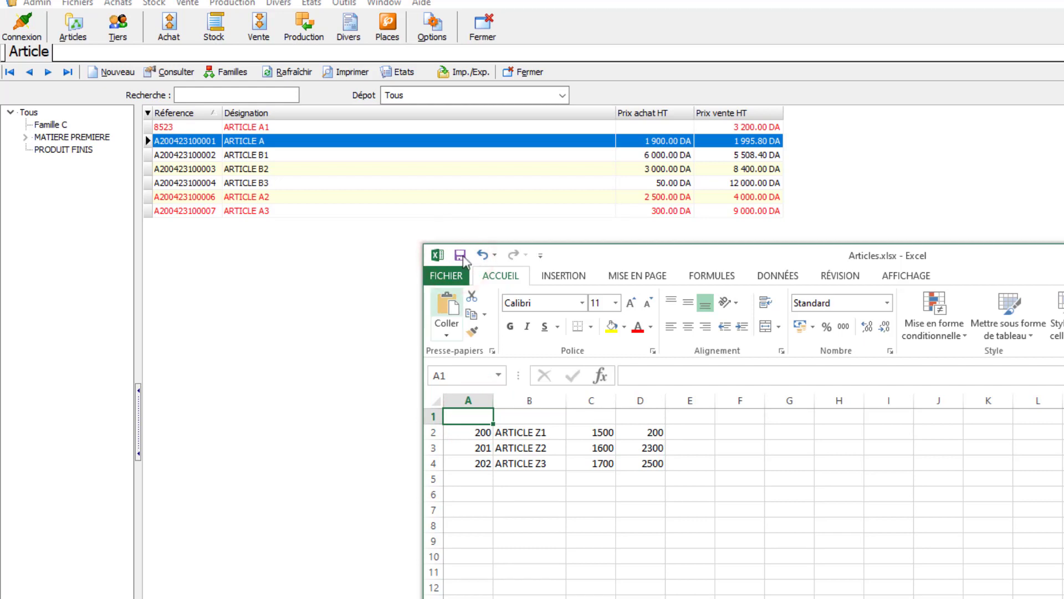
click(463, 256)
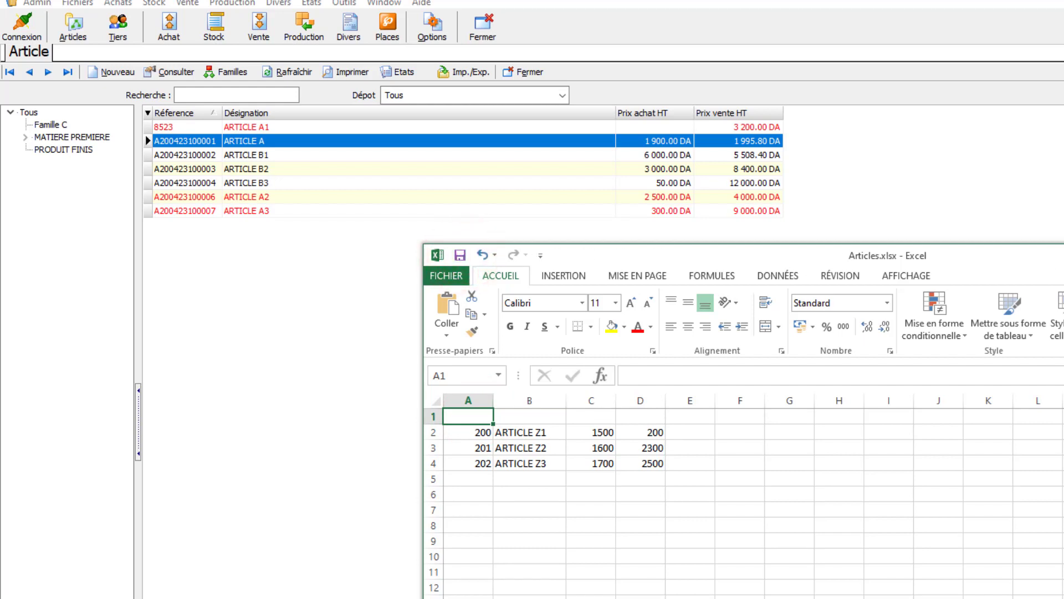
- Close the Articles.xlsx workbook, switch back to NetFact2, and display the articles of Famille C in the article list
key(alt+F4)
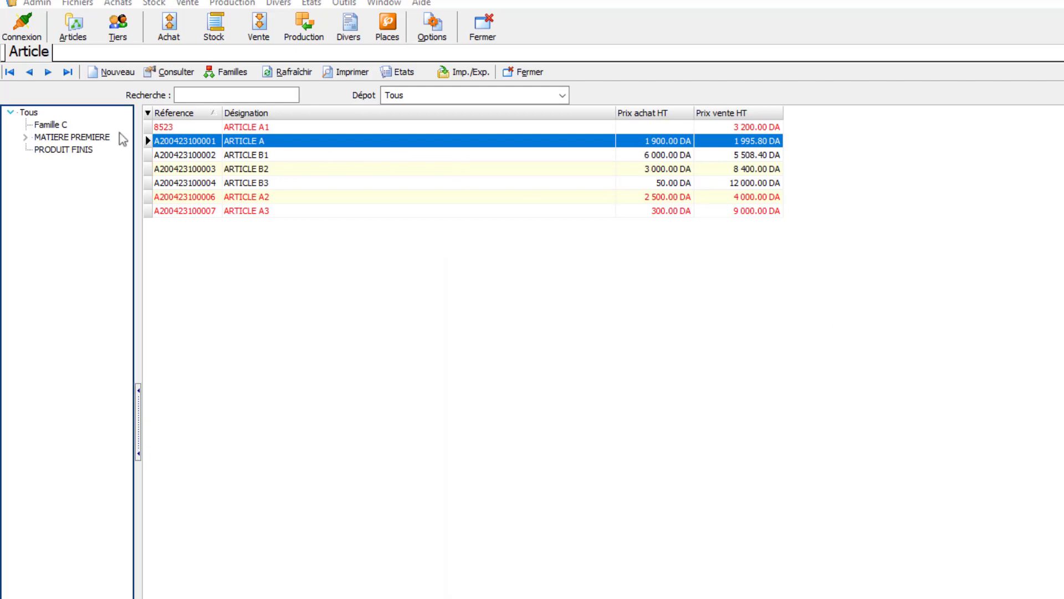
click(48, 126)
click(50, 137)
click(53, 149)
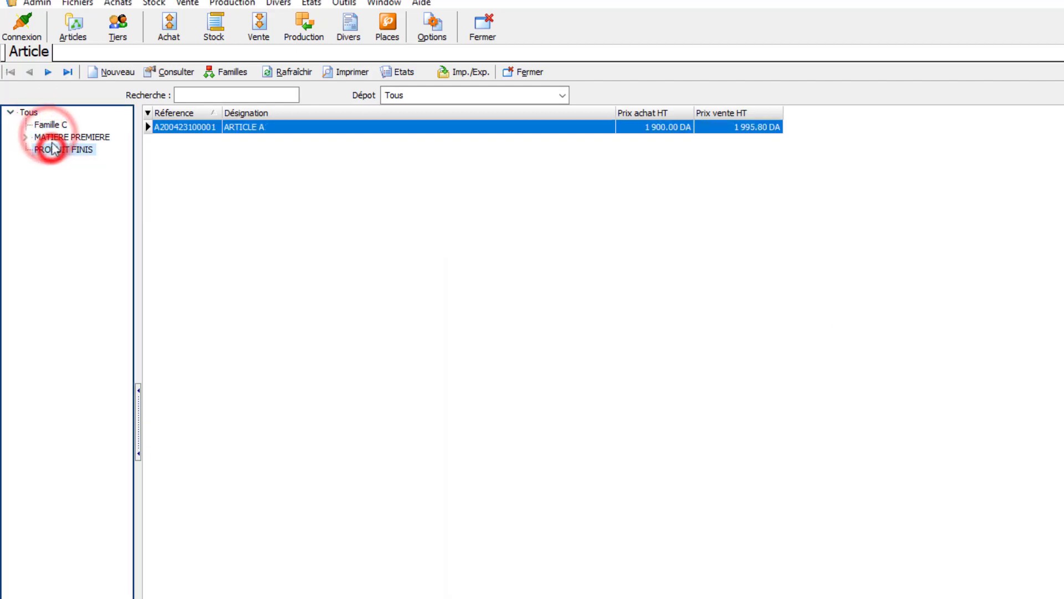
click(50, 125)
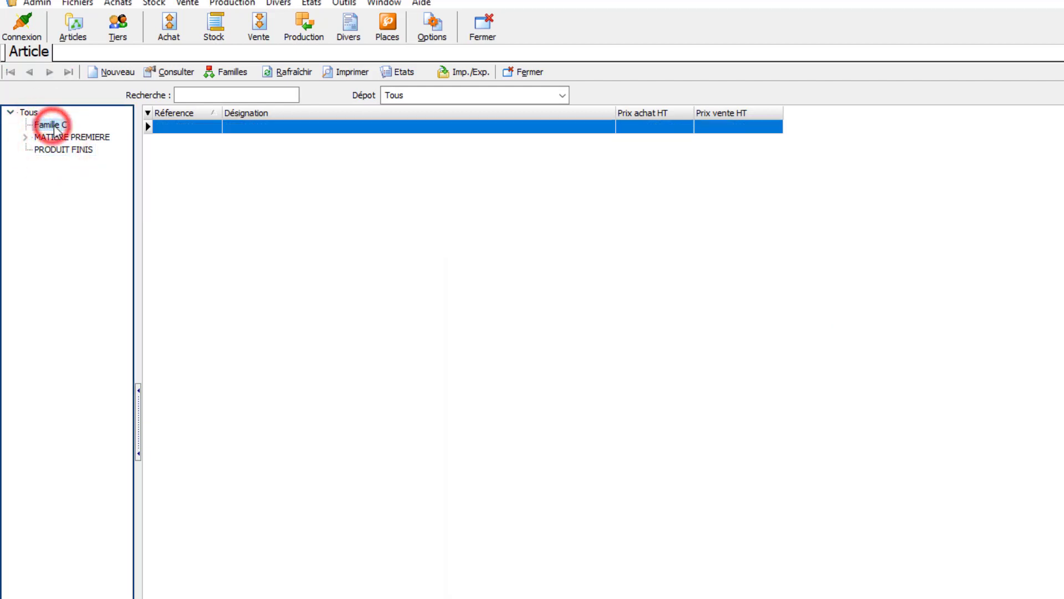
- Rename the article family Famille C as Famille Z, save it, and close the family window
click(224, 73)
click(217, 203)
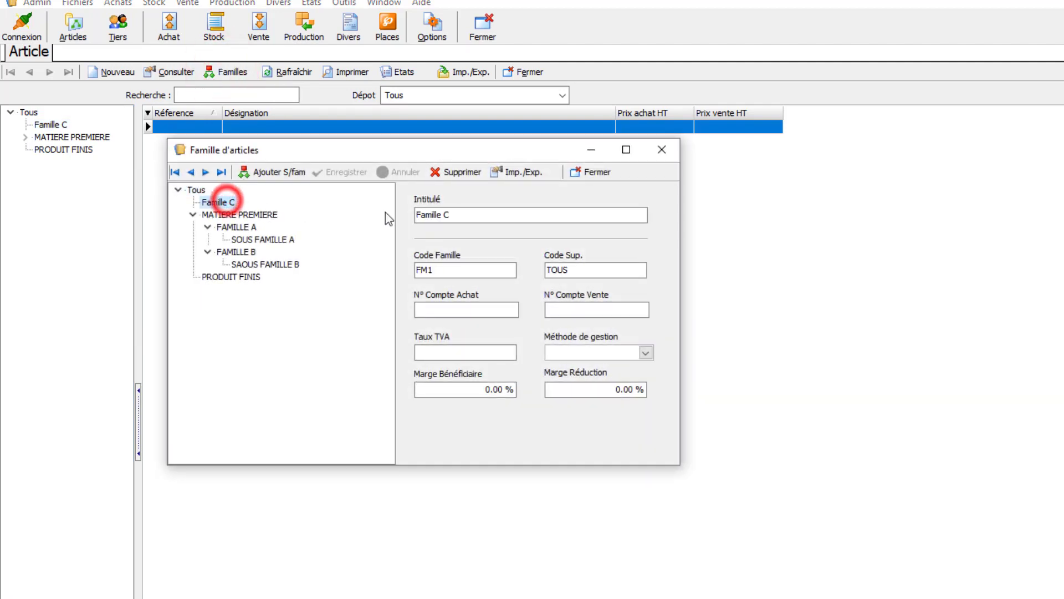
click(459, 216)
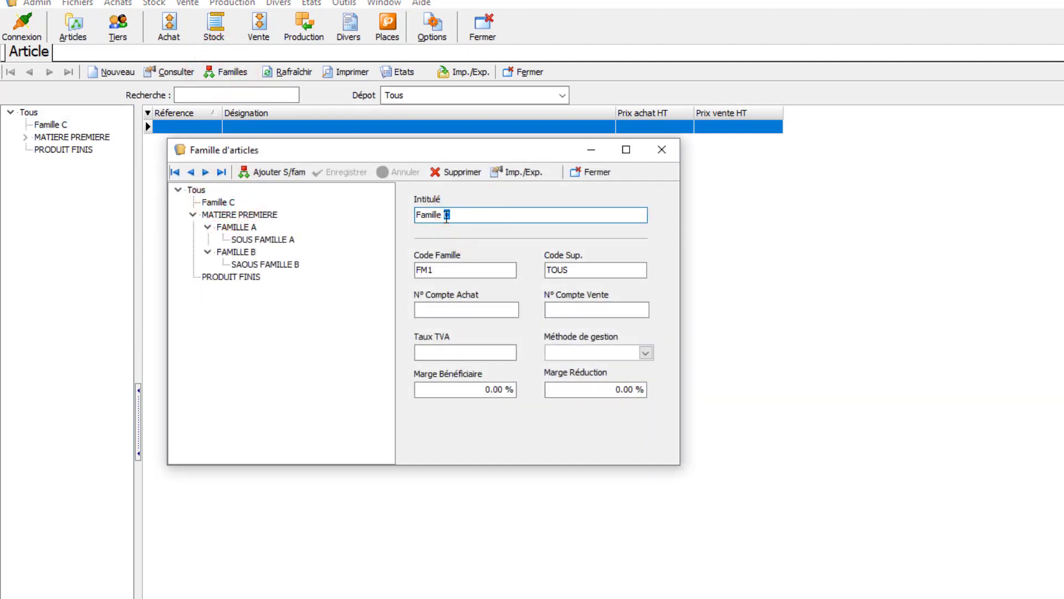
key(BackSpace)
text(Z)
click(349, 172)
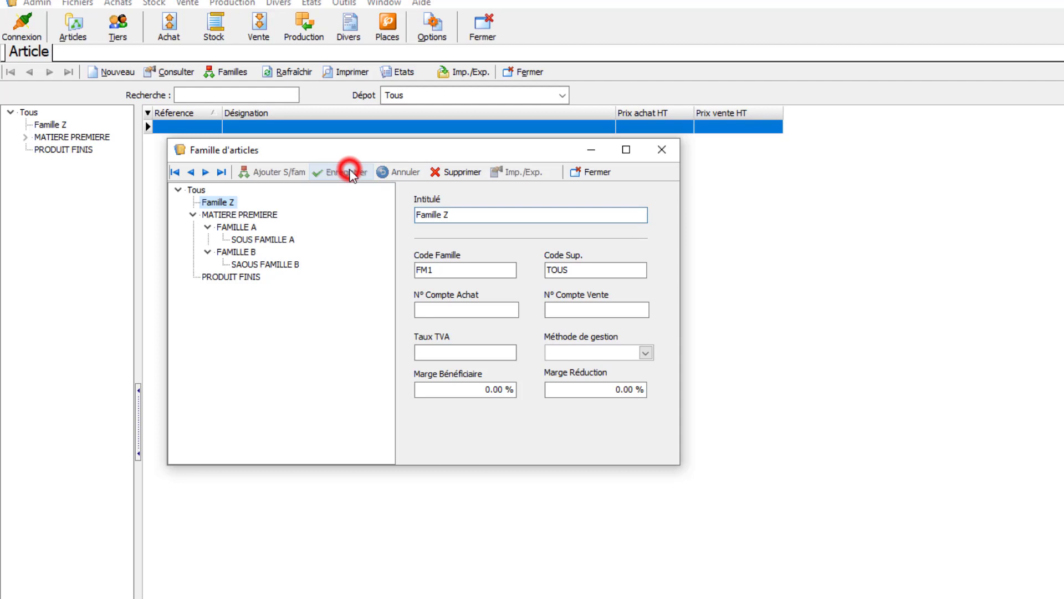
click(592, 175)
- Import sheet Feuil1 of Articles.xlsx from the Desktop into Famille Z using the Excel import
click(71, 137)
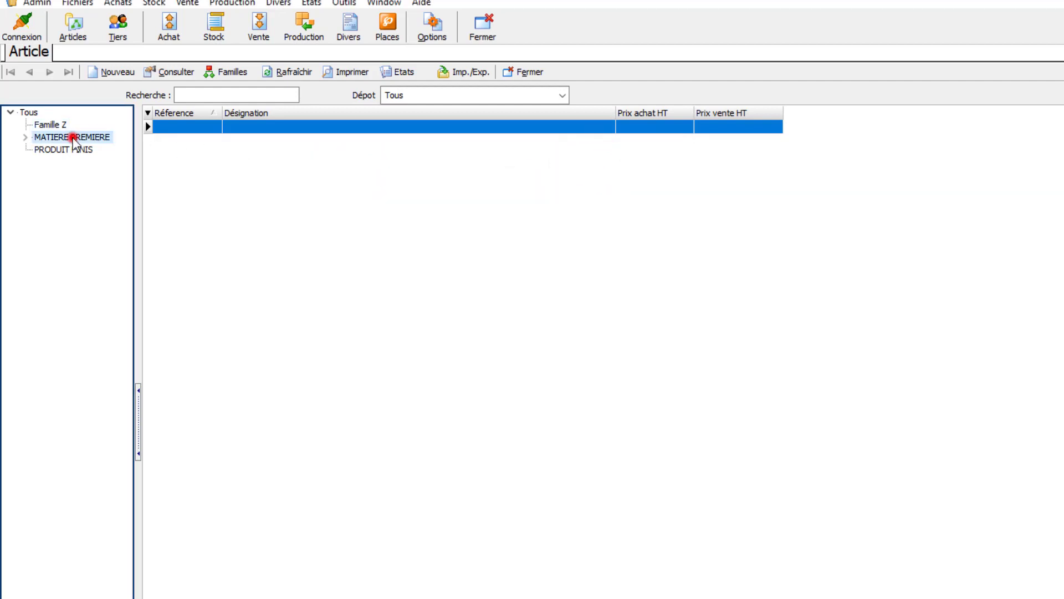
click(67, 149)
click(60, 137)
click(51, 125)
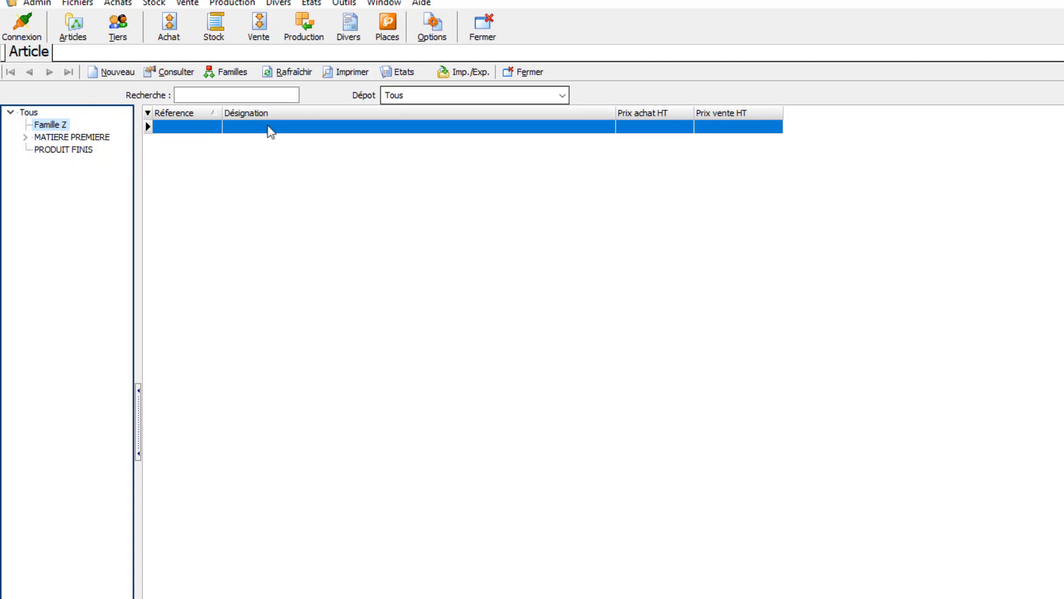
click(466, 72)
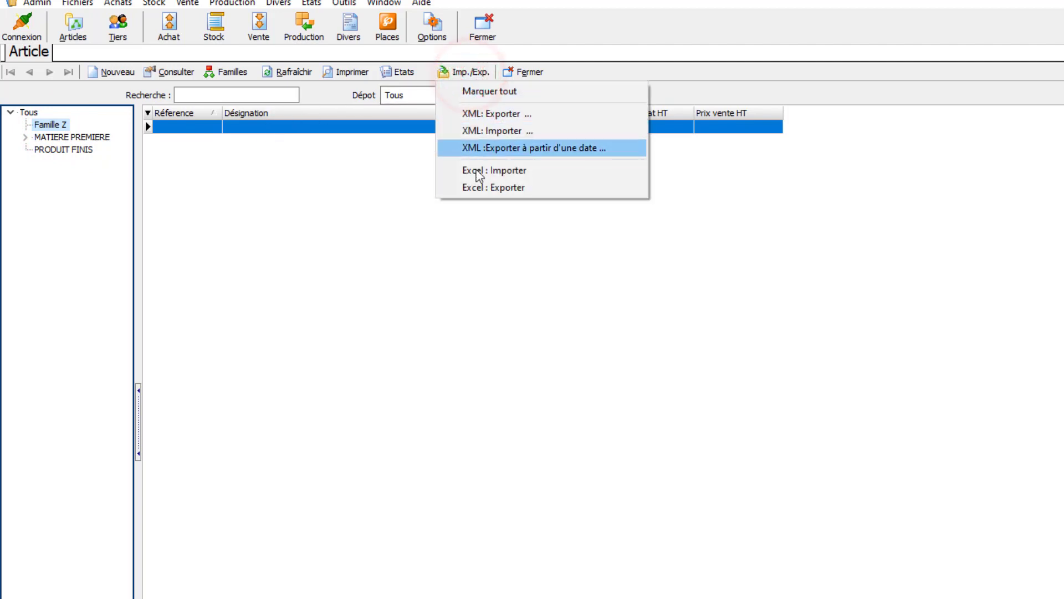
click(552, 173)
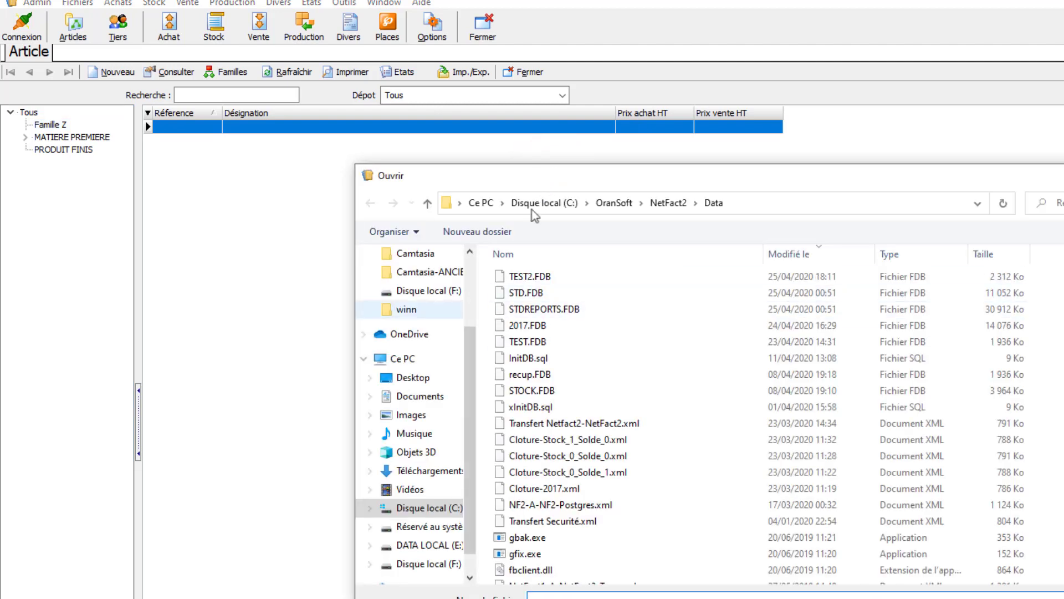
click(468, 333)
drag(468, 332, 470, 261)
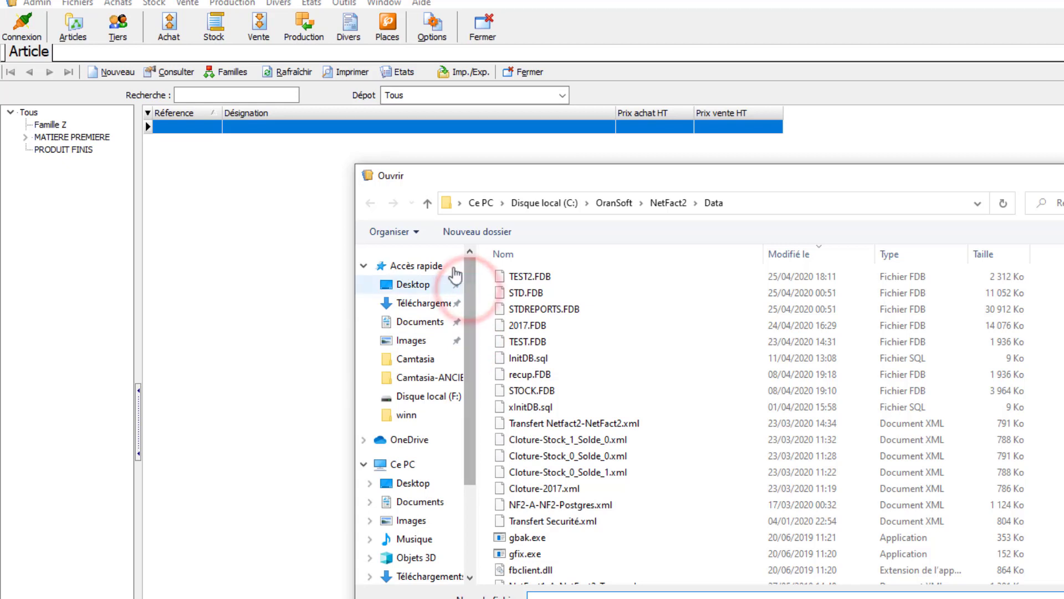
click(403, 283)
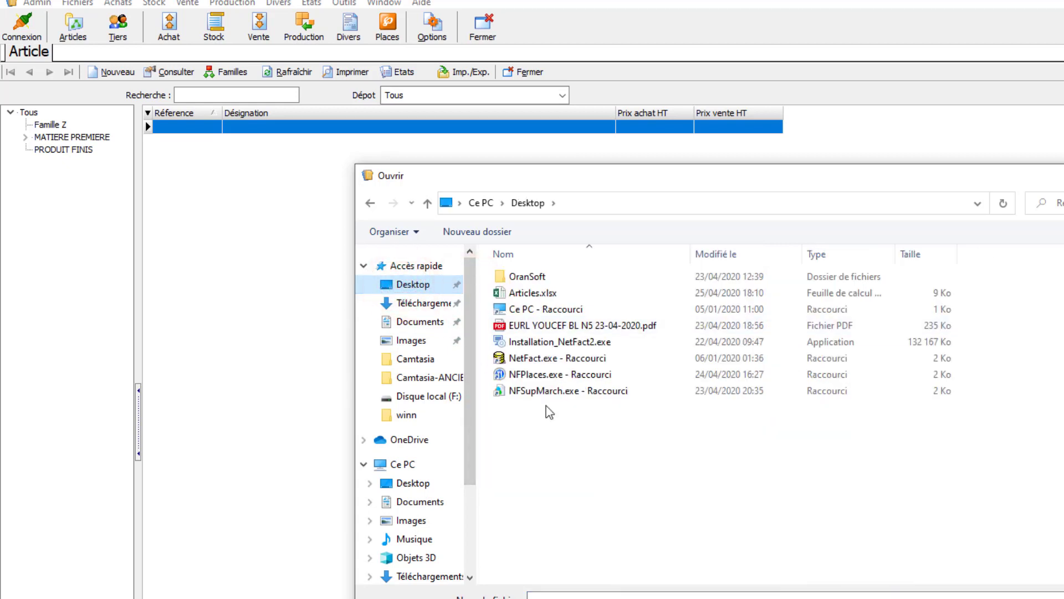
click(524, 293)
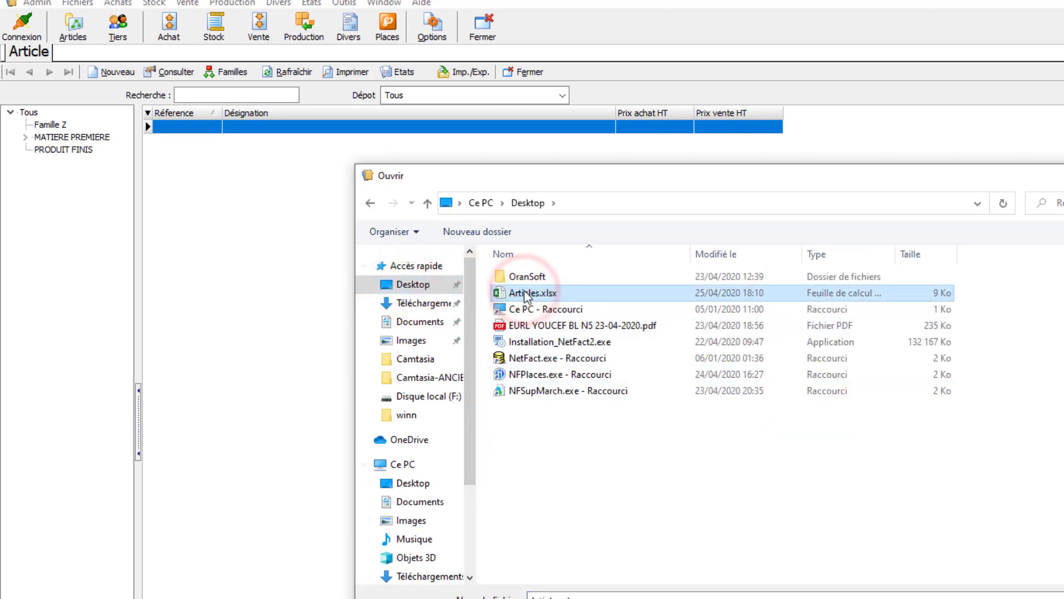
double_click(557, 294)
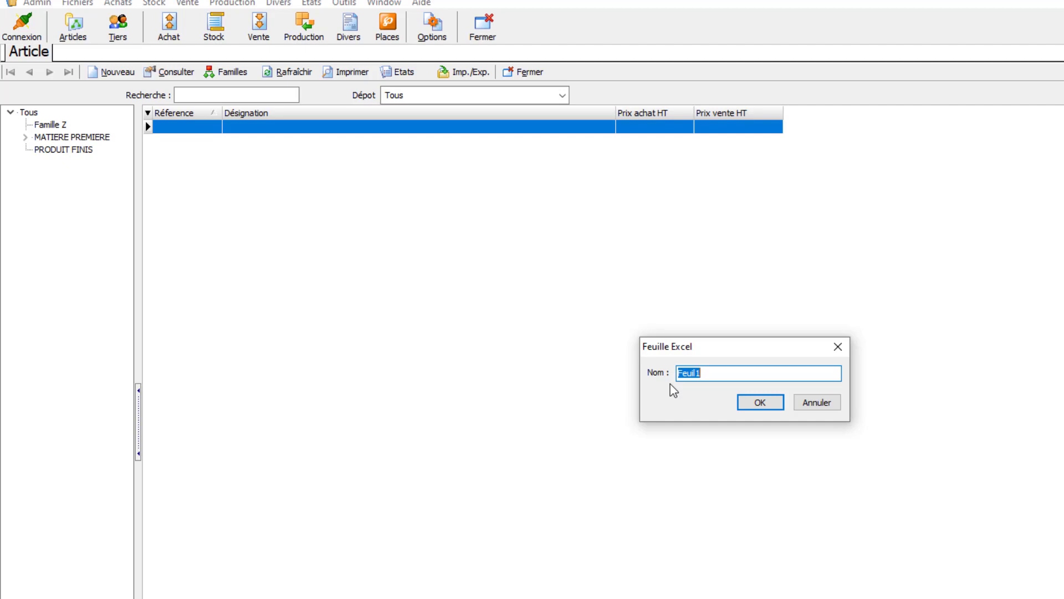
click(764, 403)
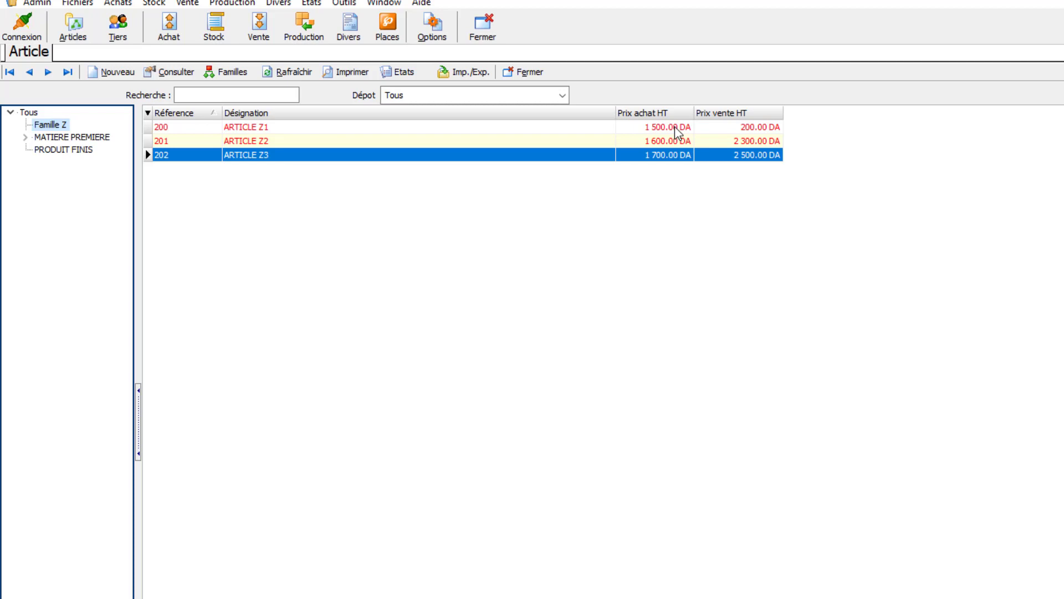
click(486, 76)
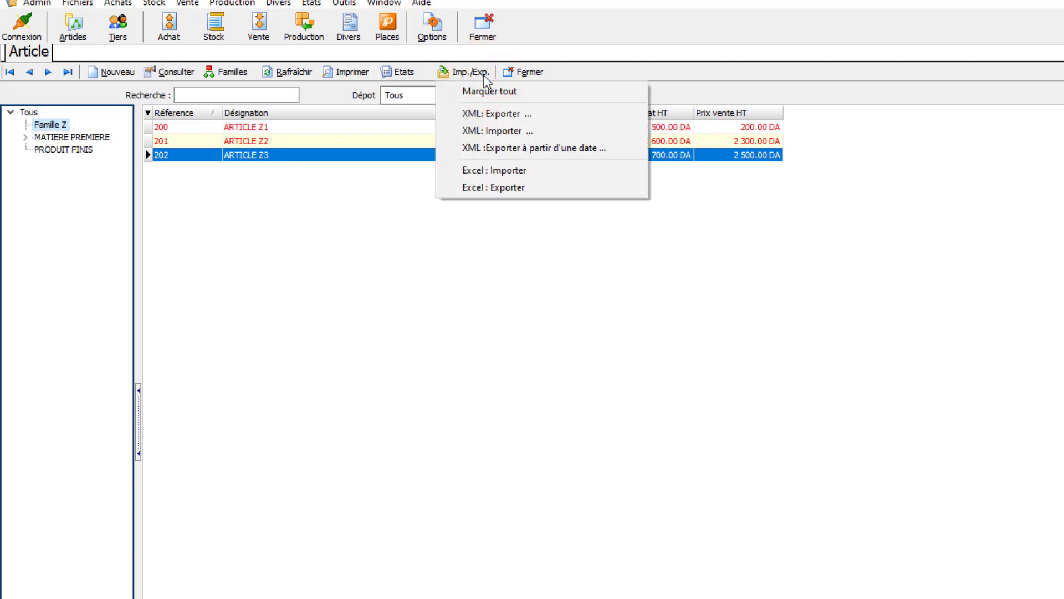
key(Down)
key(Down)
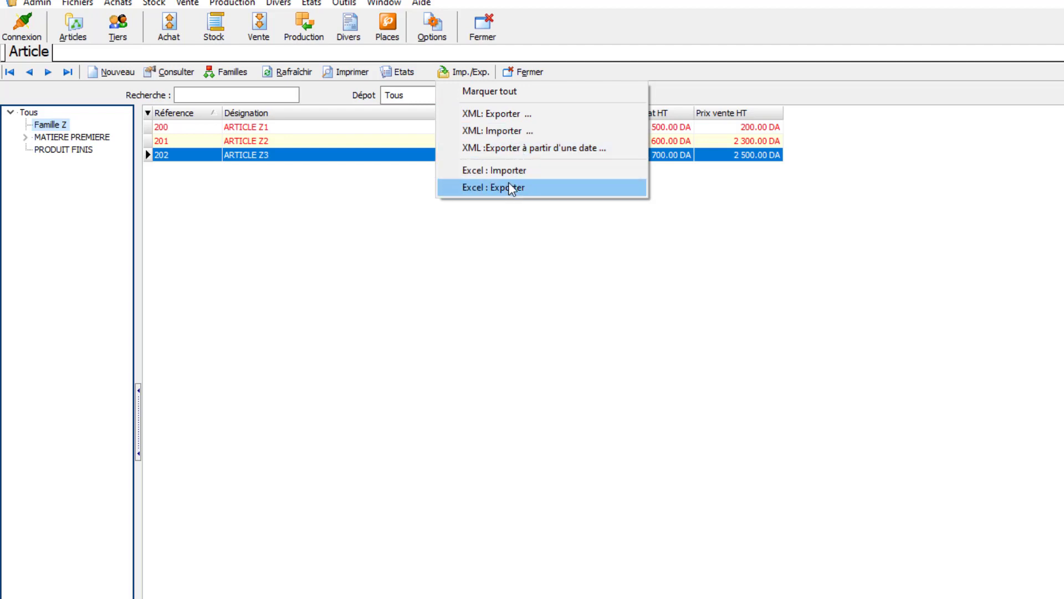
click(421, 155)
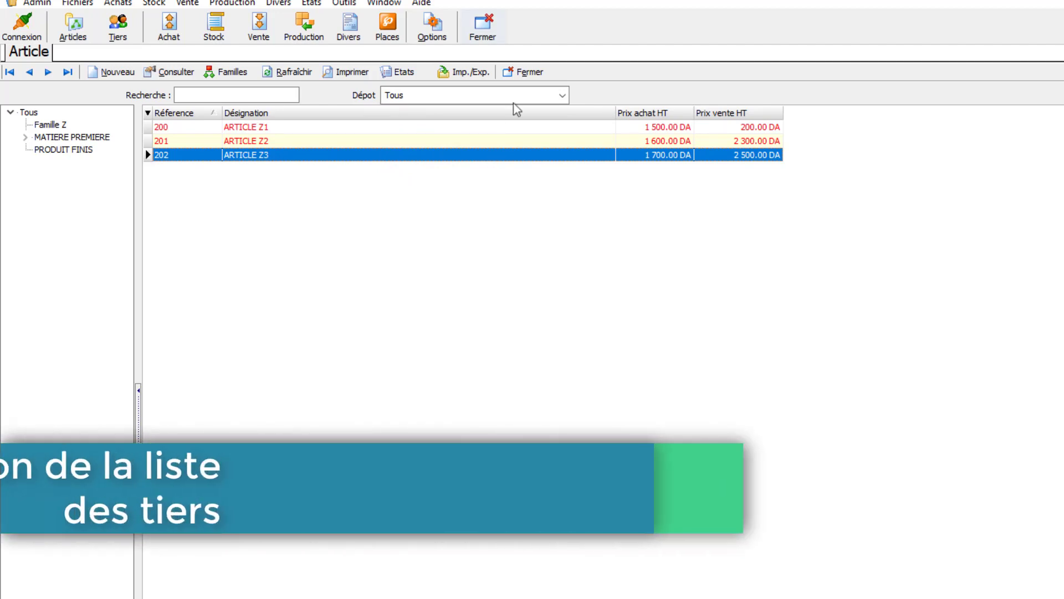
- Close the article list, open the Tiers list, and display its Clients category
click(527, 72)
click(120, 28)
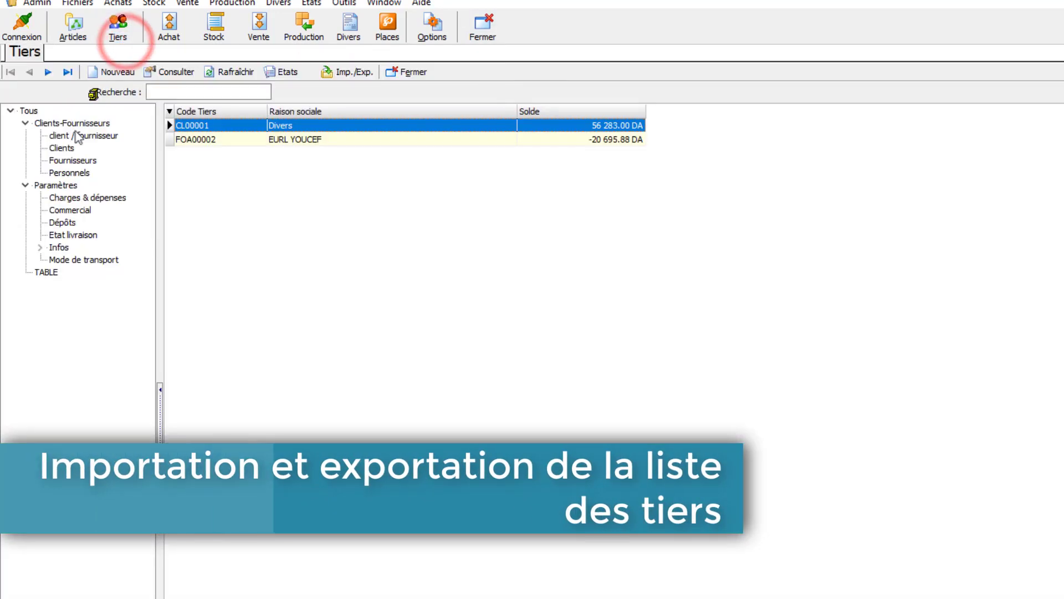
click(61, 148)
click(62, 161)
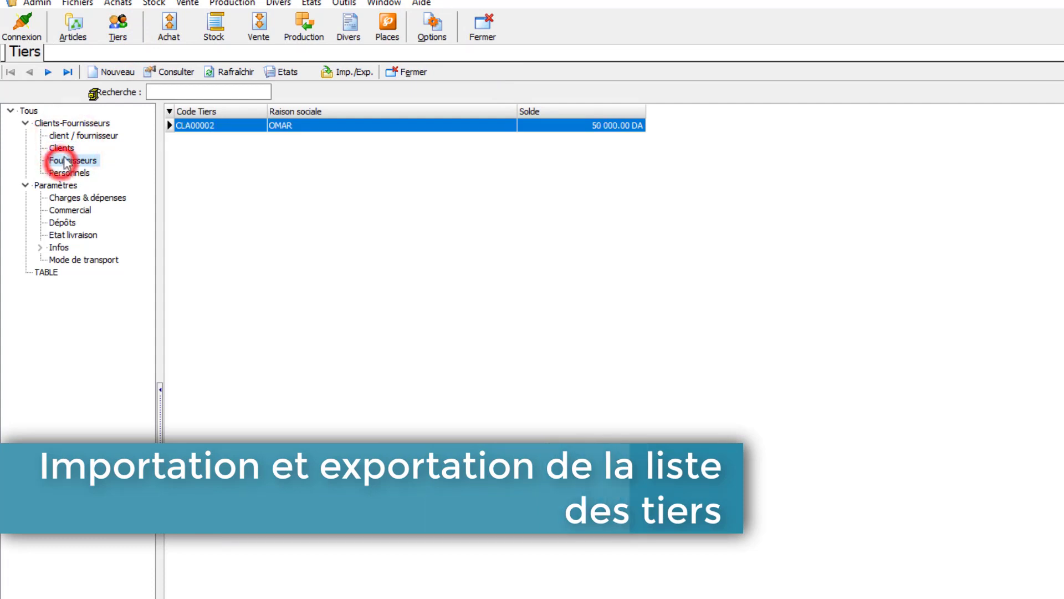
click(66, 151)
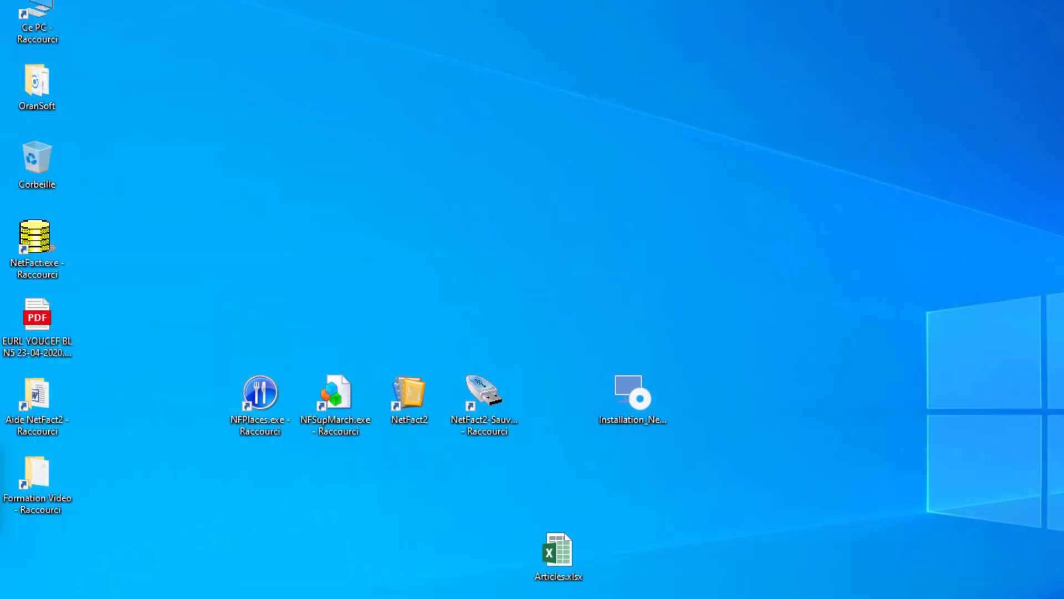
right_click(610, 387)
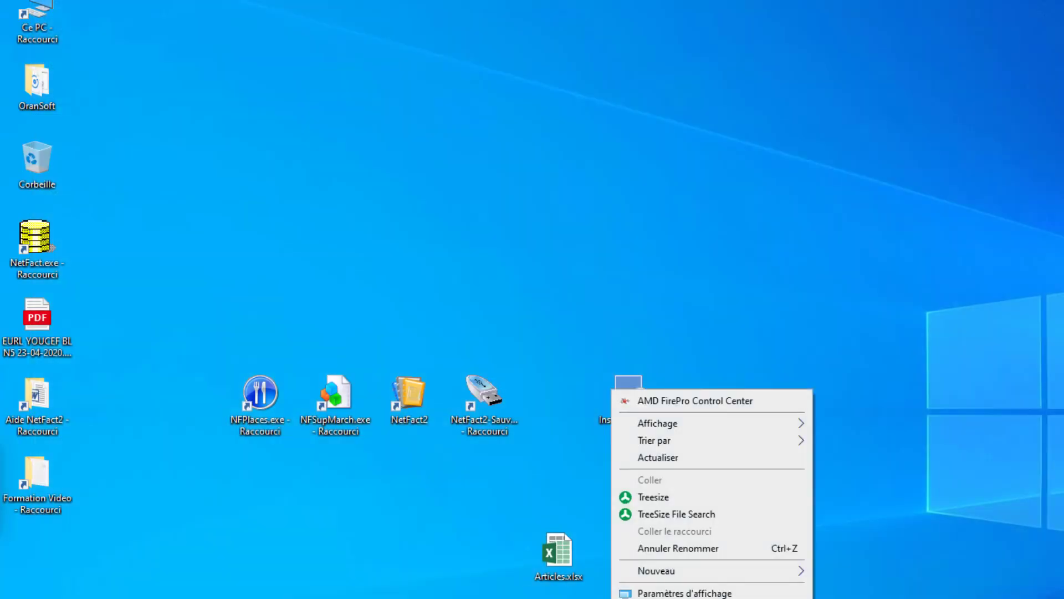
click(667, 567)
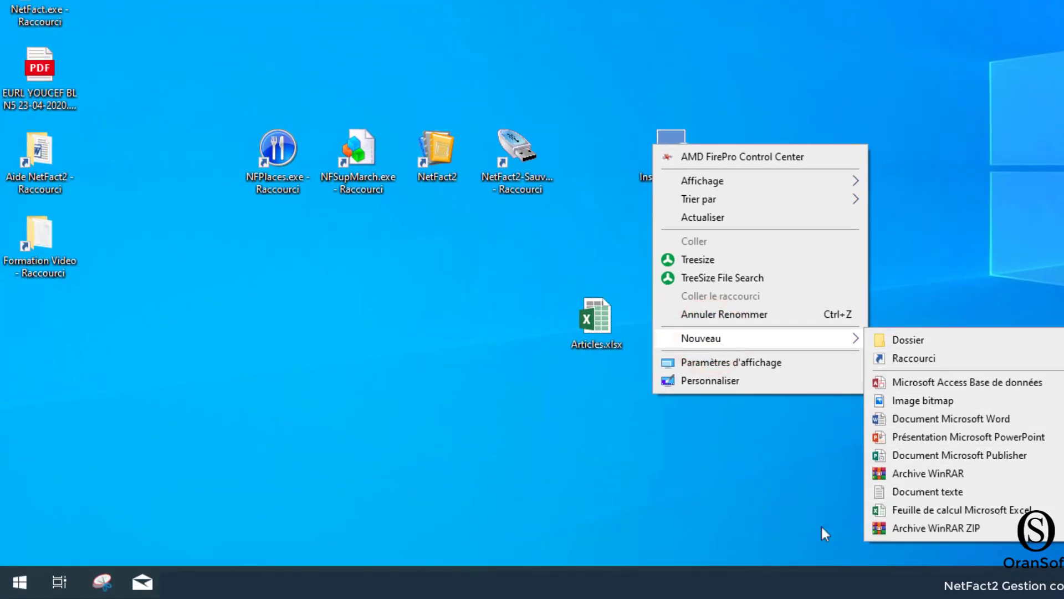
click(9, 582)
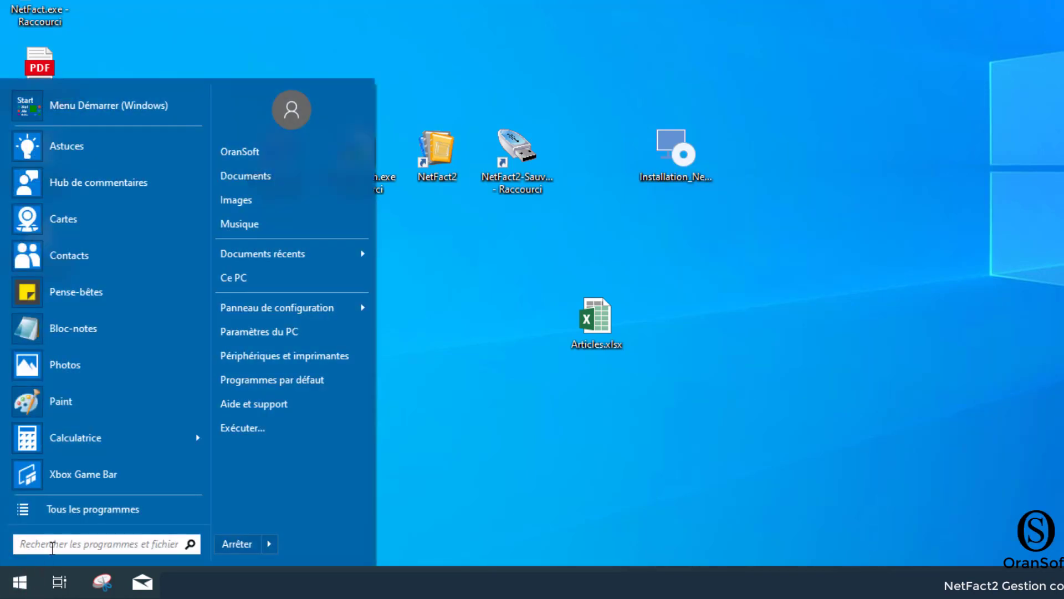
click(59, 515)
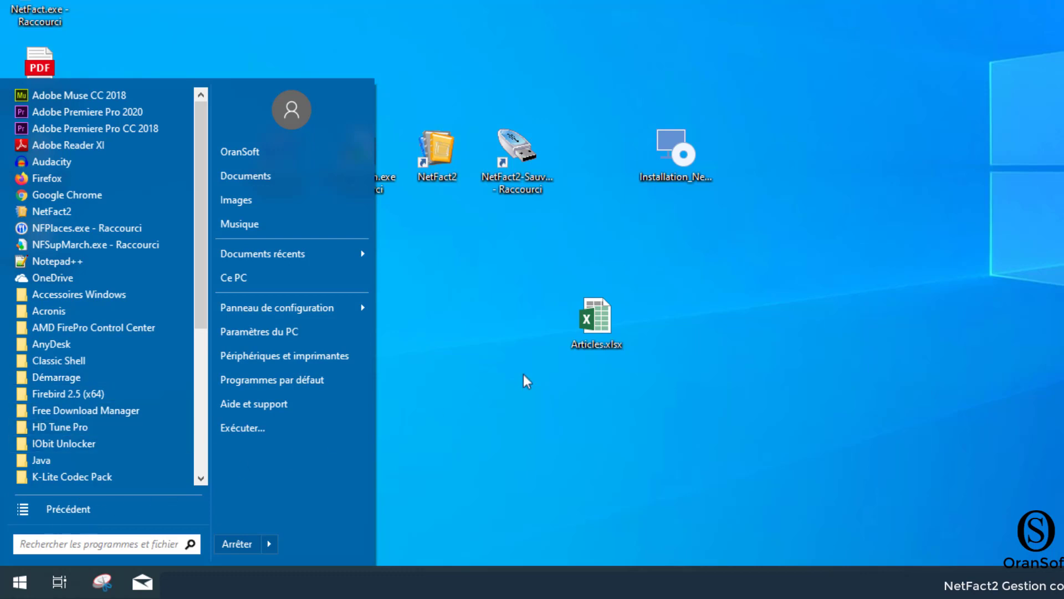
click(703, 314)
- Create a new Excel workbook on the desktop and name it TIERS.xlsx
right_click(681, 311)
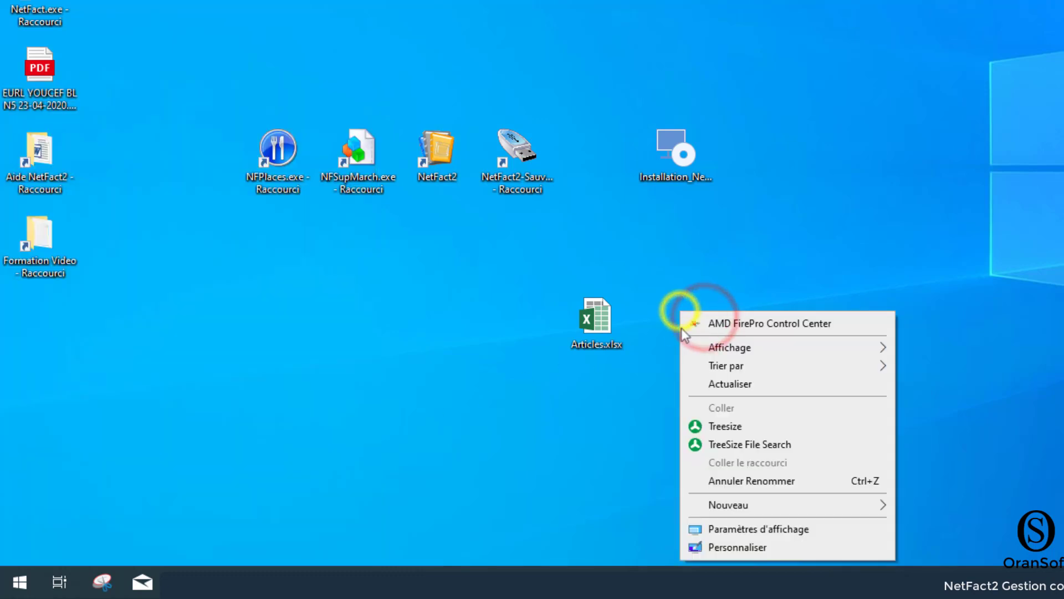
click(695, 505)
click(957, 485)
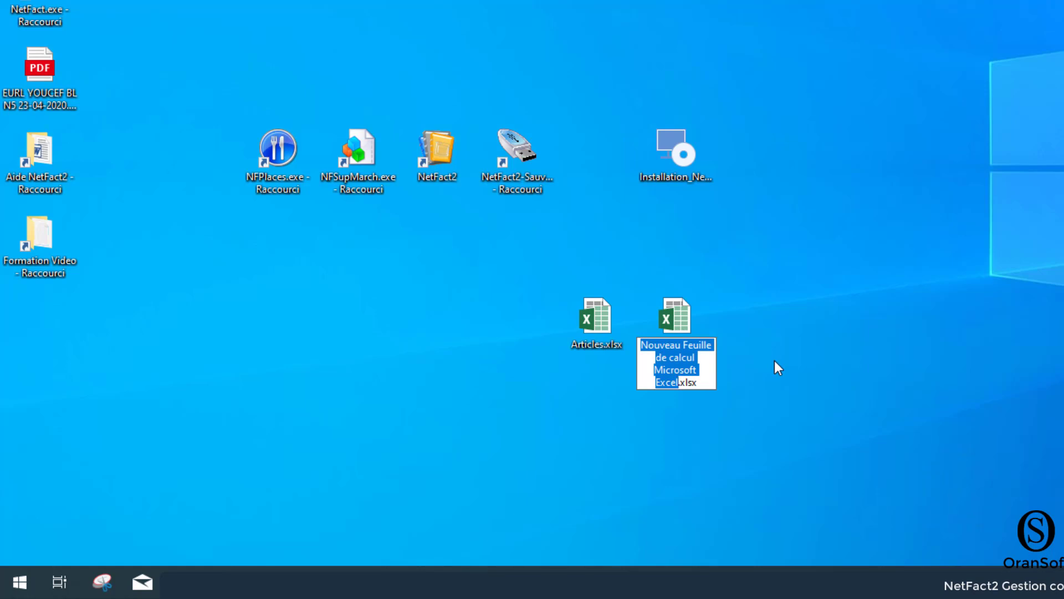
text(TIERS)
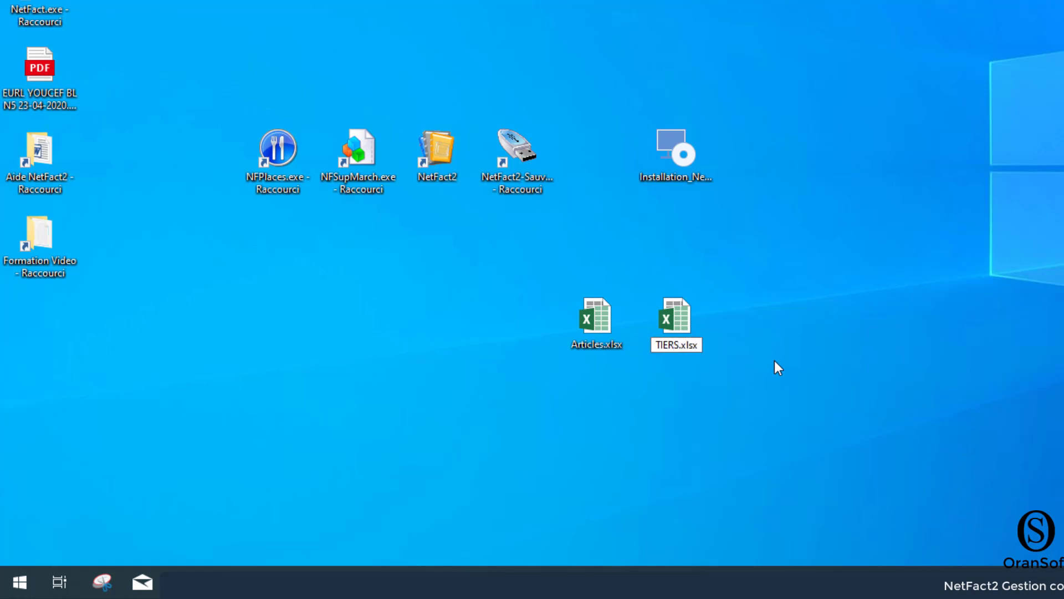
key(Return)
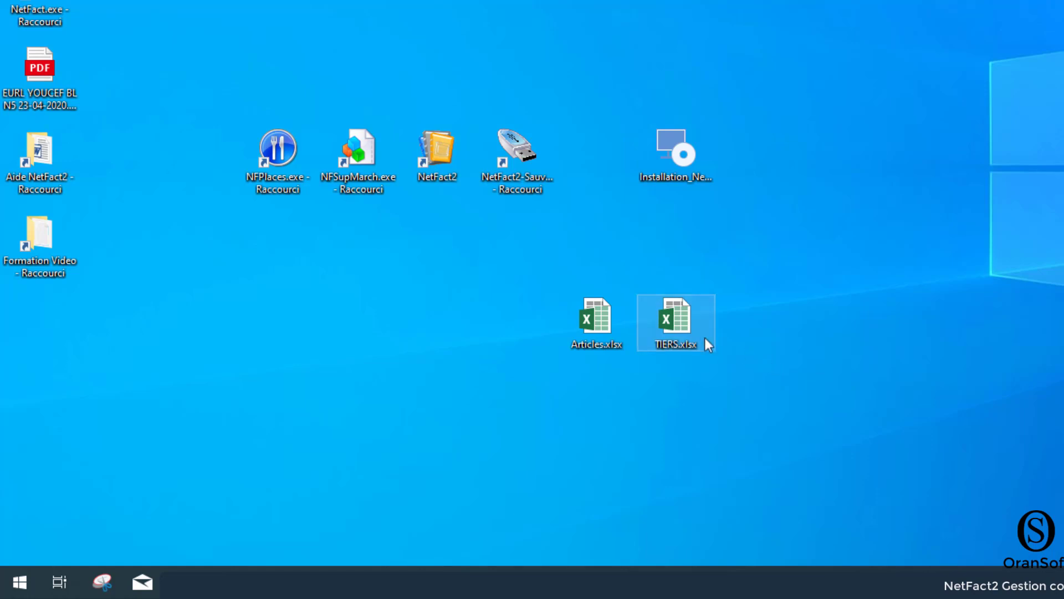
- Open TIERS.xlsx in Excel and arrange its window over NetFact2 so the client list's columns stay in view
double_click(651, 320)
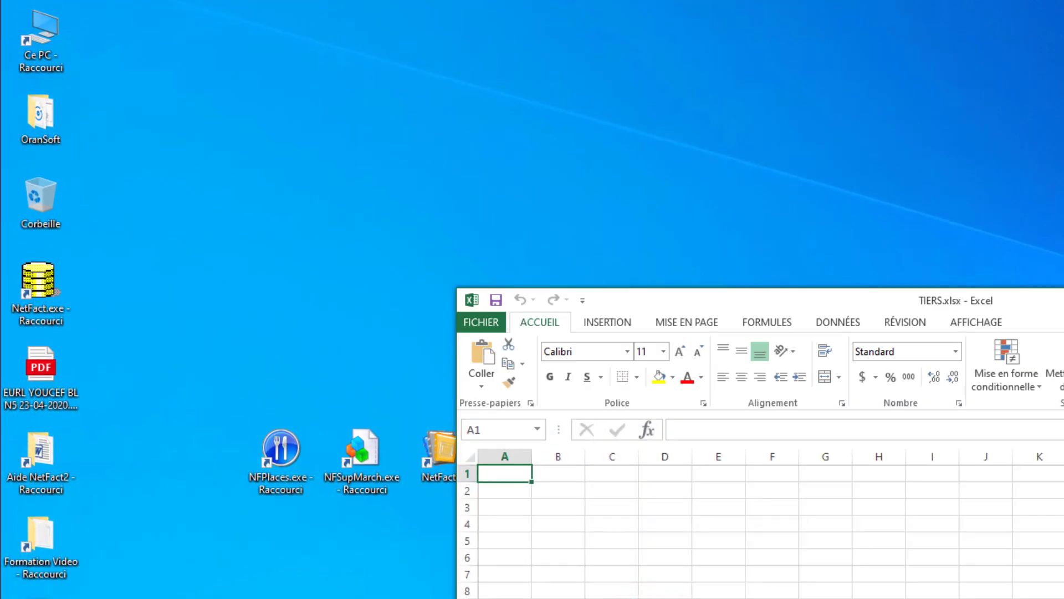
drag(767, 304, 759, 233)
key(alt+Tab)
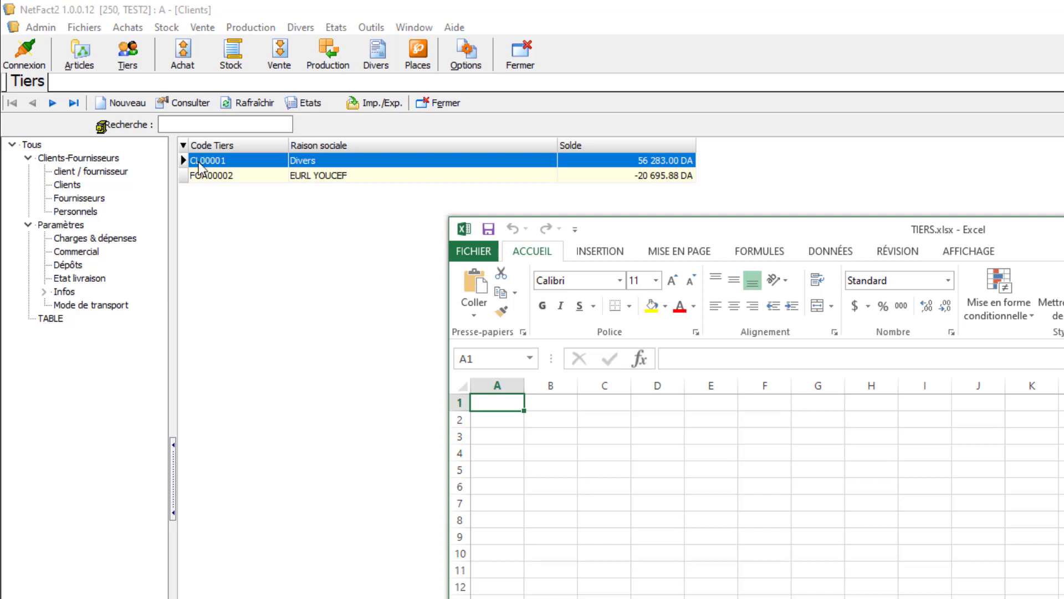
- Enter the first client's code in cell A2 and the client's name in B2
click(502, 420)
click(502, 437)
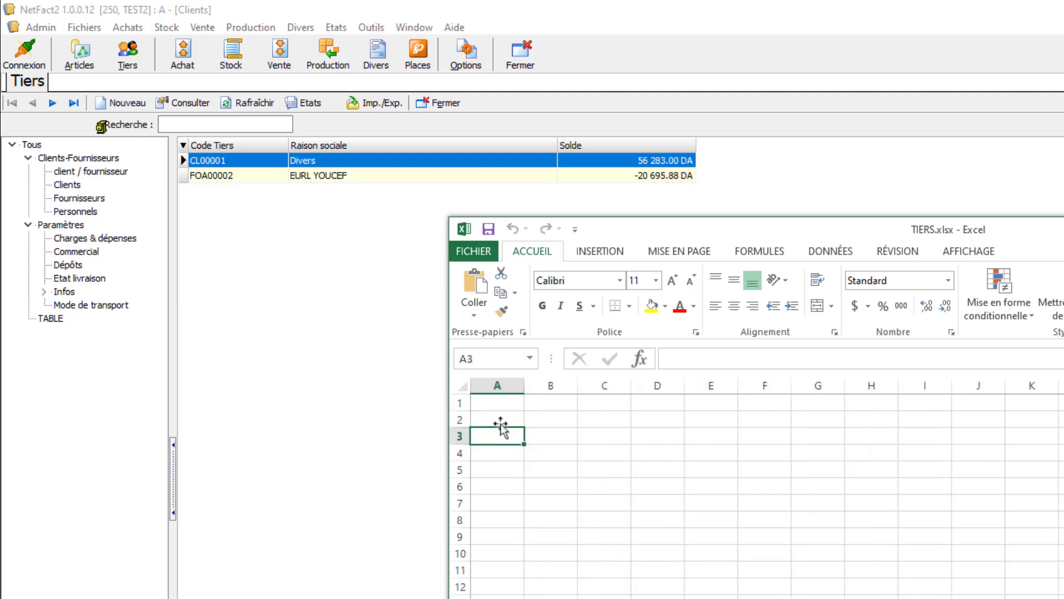
click(497, 419)
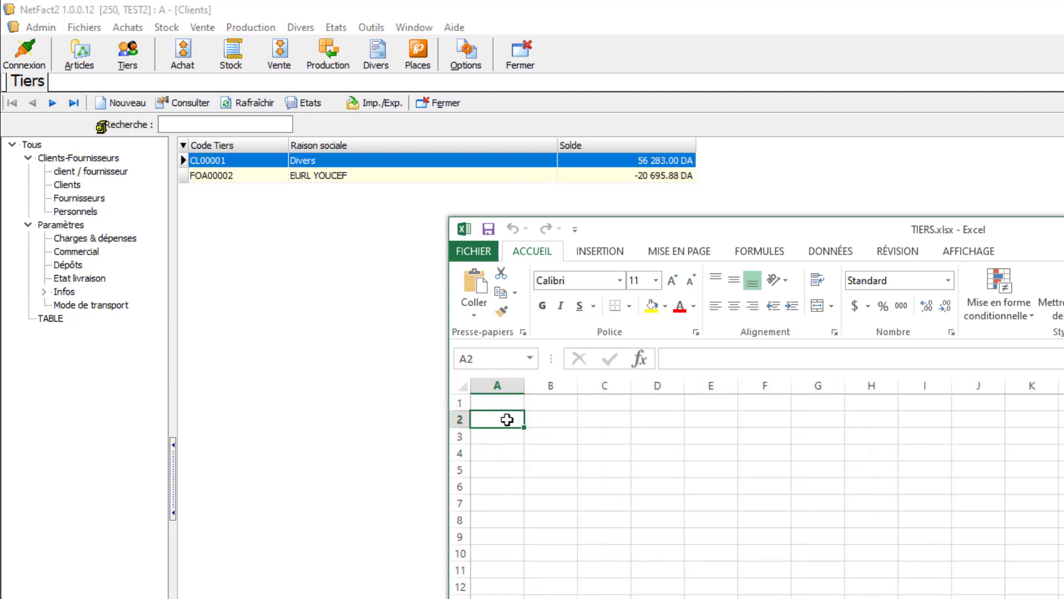
click(507, 420)
text(100)
key(Return)
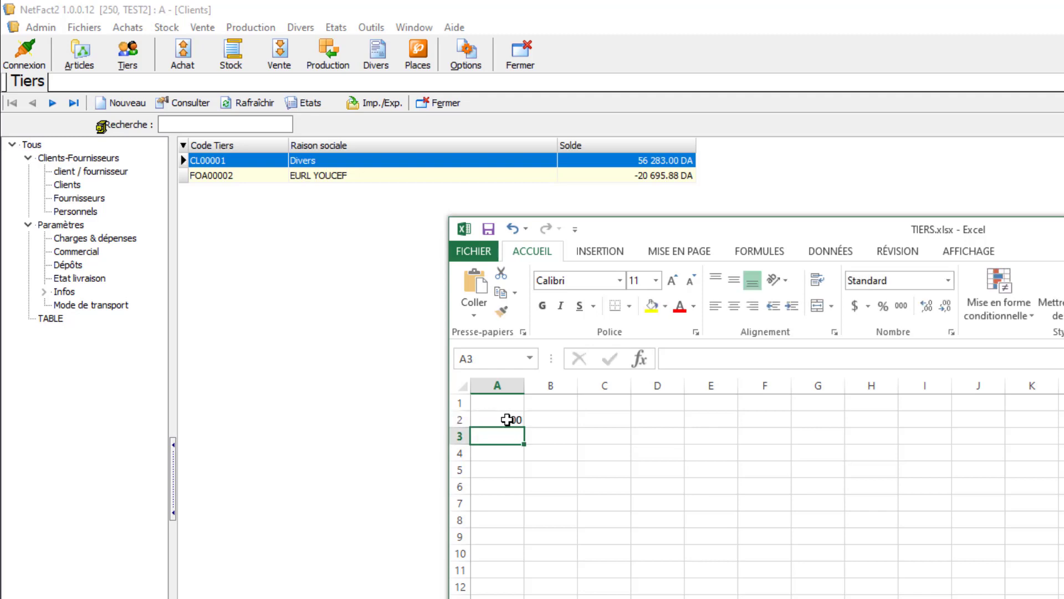
click(551, 422)
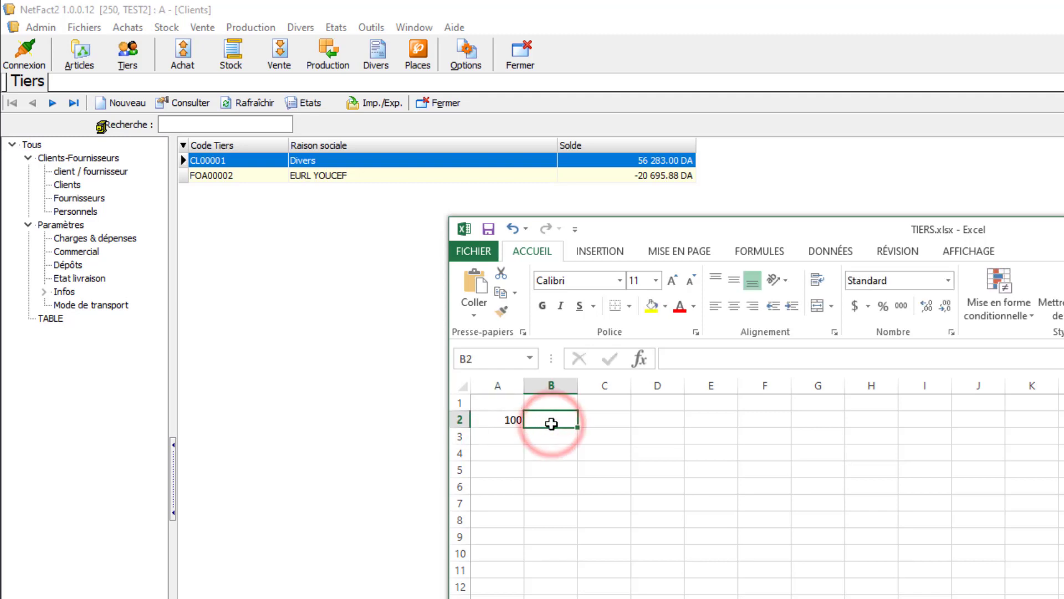
text(HAMIDE)
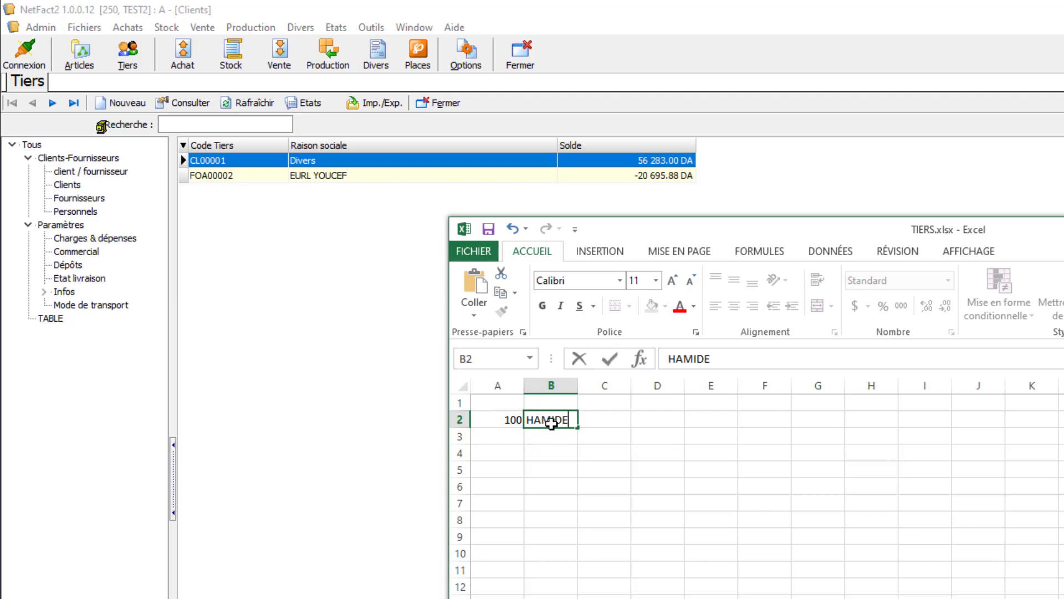
key(BackSpace)
click(511, 434)
- Try to fill the client code from A2 down to A9, and undo the fill
click(510, 420)
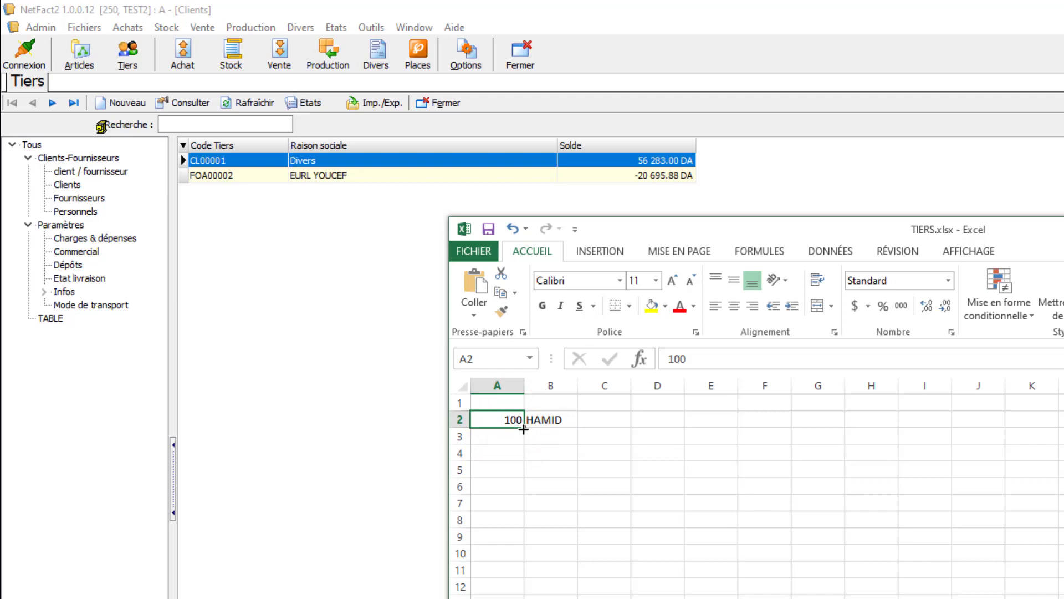
drag(524, 429, 516, 535)
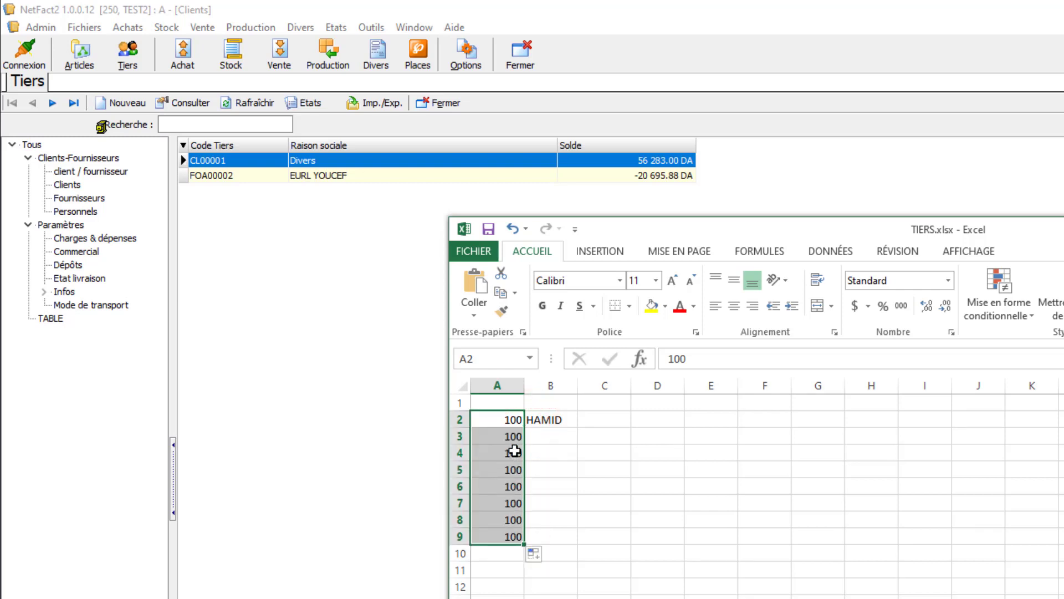
key(ctrl+z)
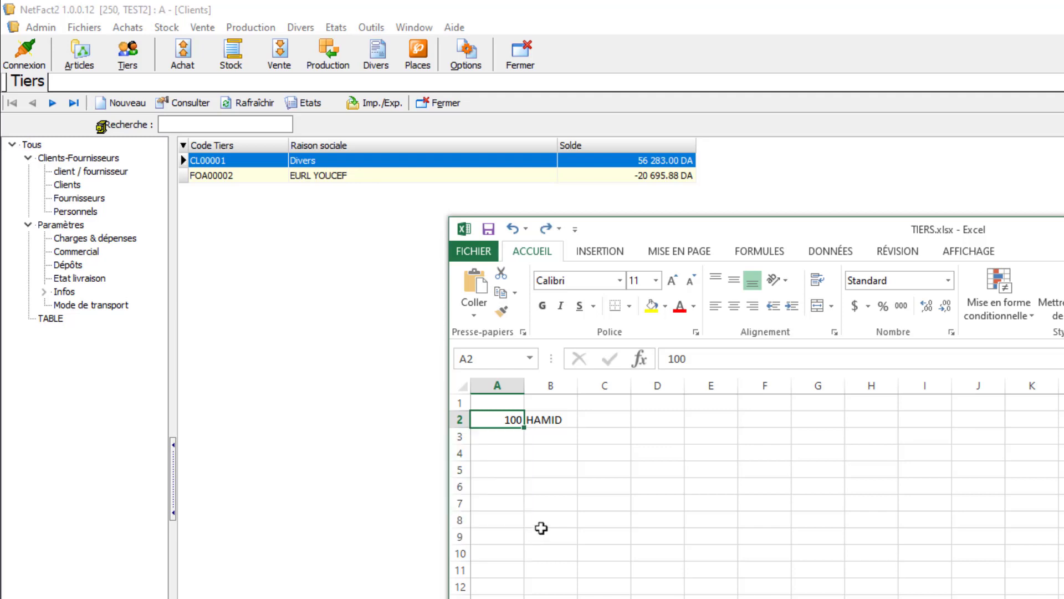
- Enter the second client's code in cell A3
click(509, 436)
text(101)
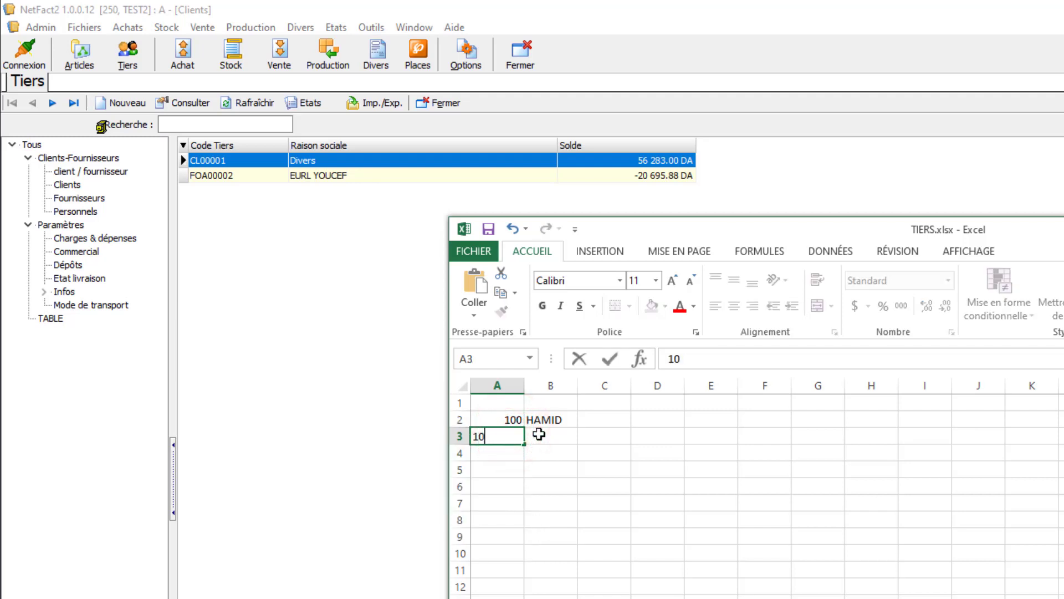
key(Return)
- Extend the code series from A2:A3 down to A9, and clear the generated codes in A4:A9
click(513, 420)
mouse_move(513, 420)
mouse_down()
mouse_move(524, 444)
mouse_move(524, 546)
mouse_up()
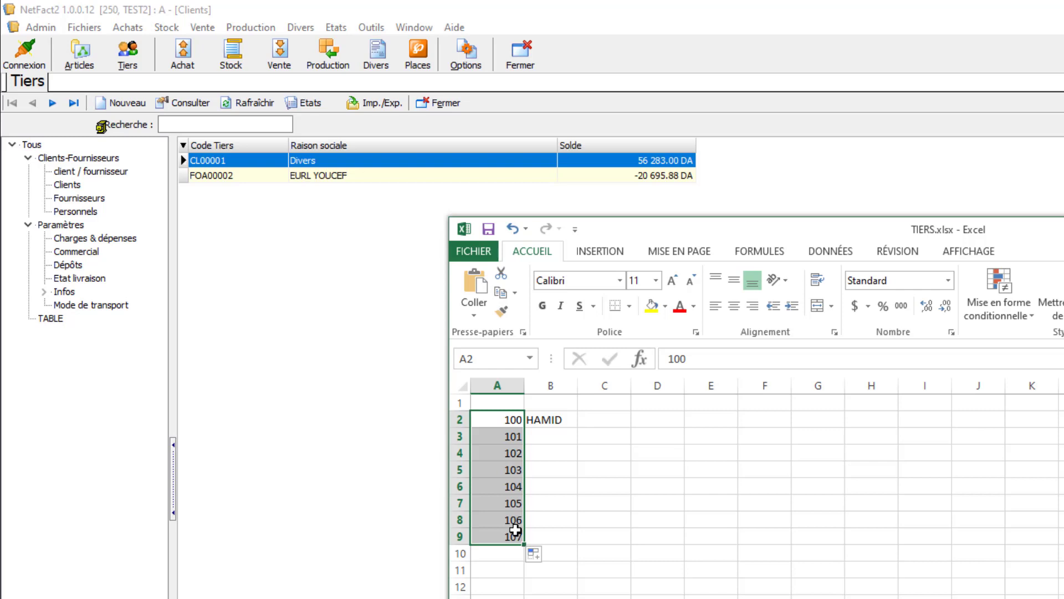
drag(496, 452, 514, 537)
key(Delete)
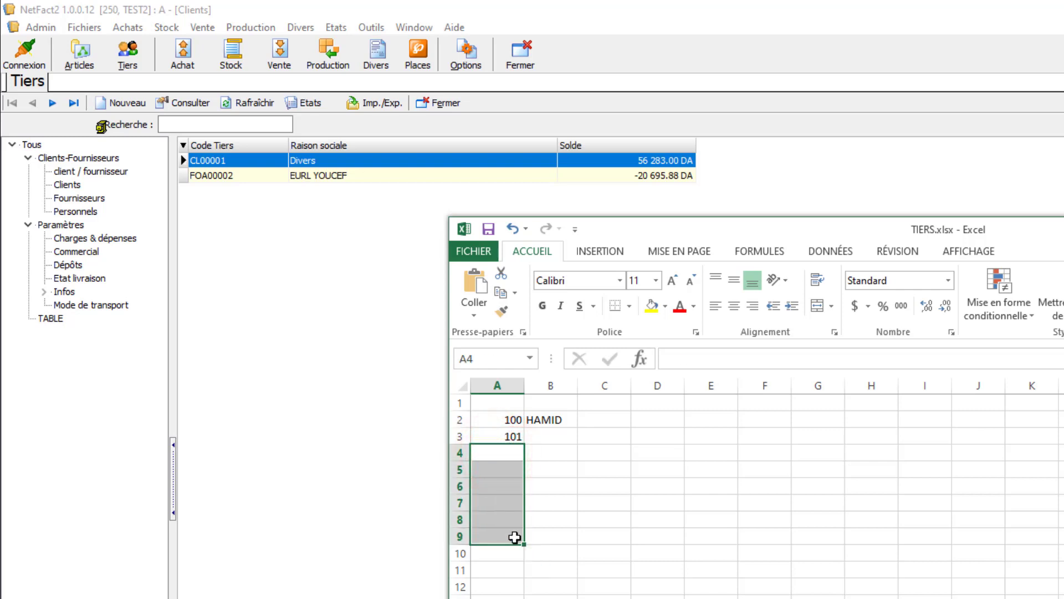
- Enter the second client's name in cell B3
click(561, 439)
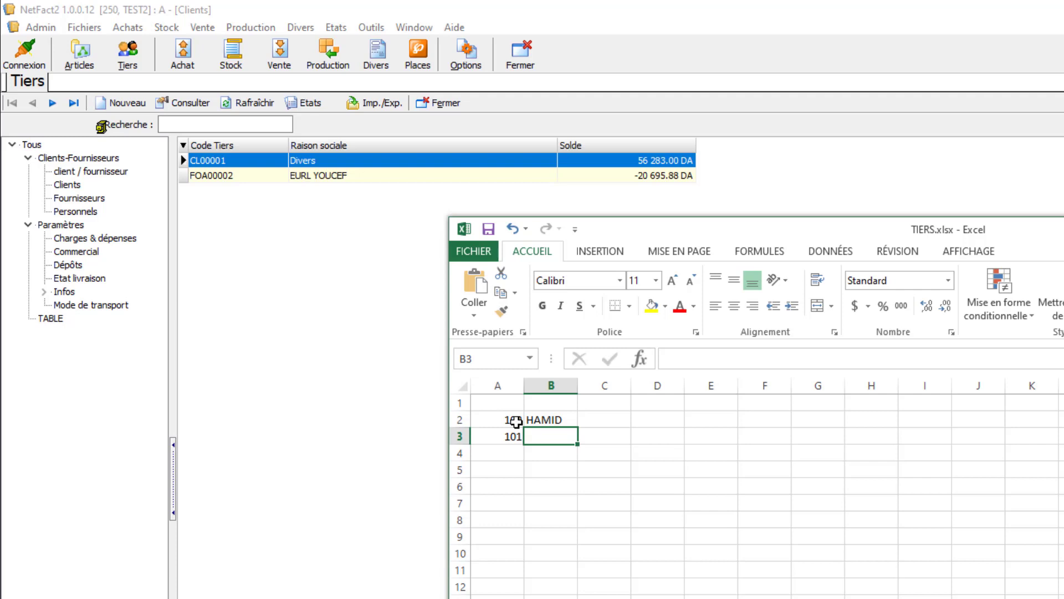
click(507, 419)
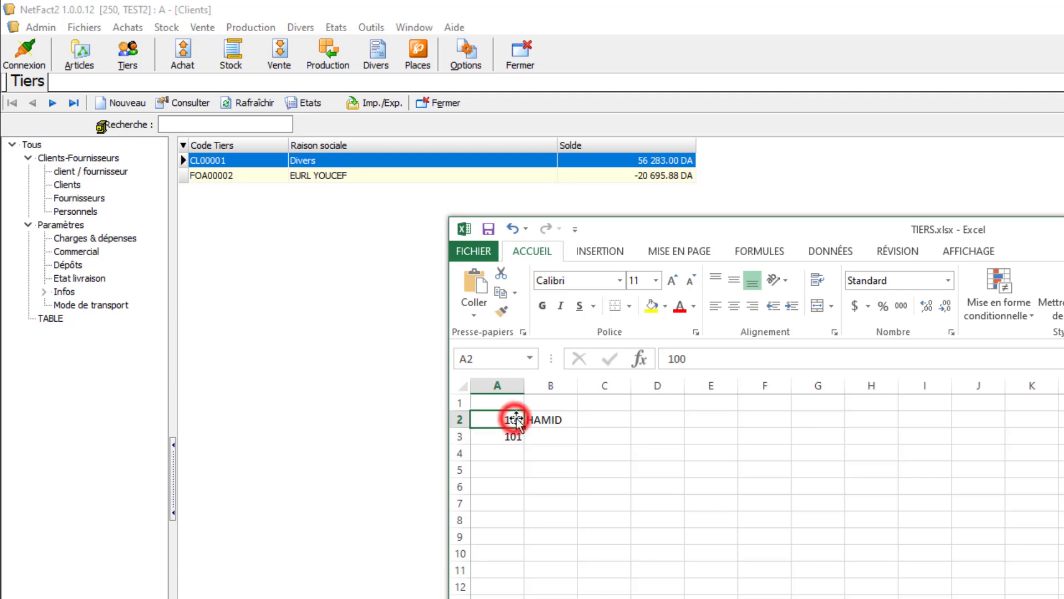
click(553, 419)
click(553, 440)
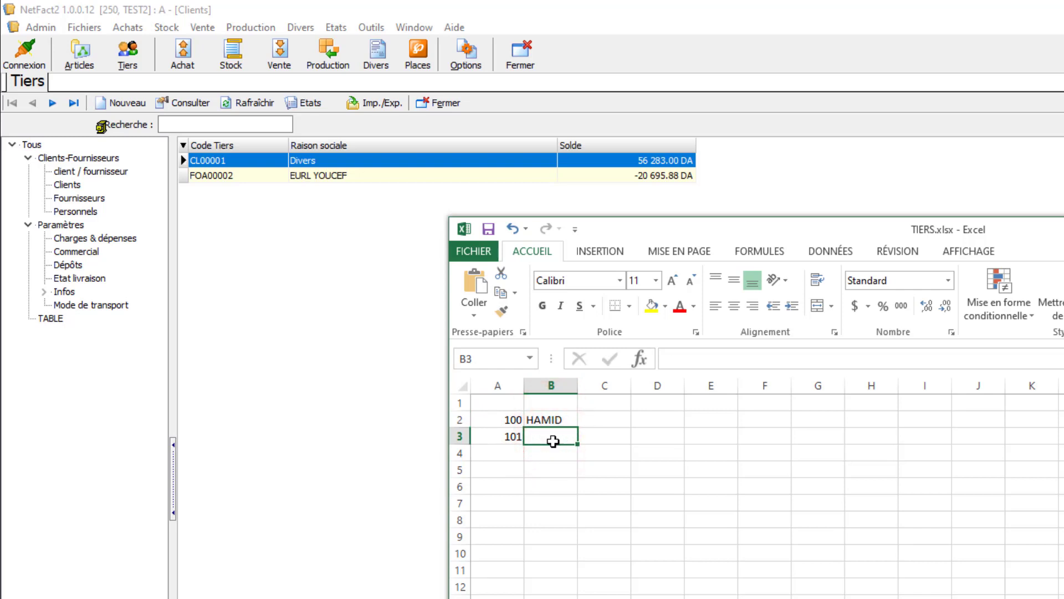
text(SAMIR)
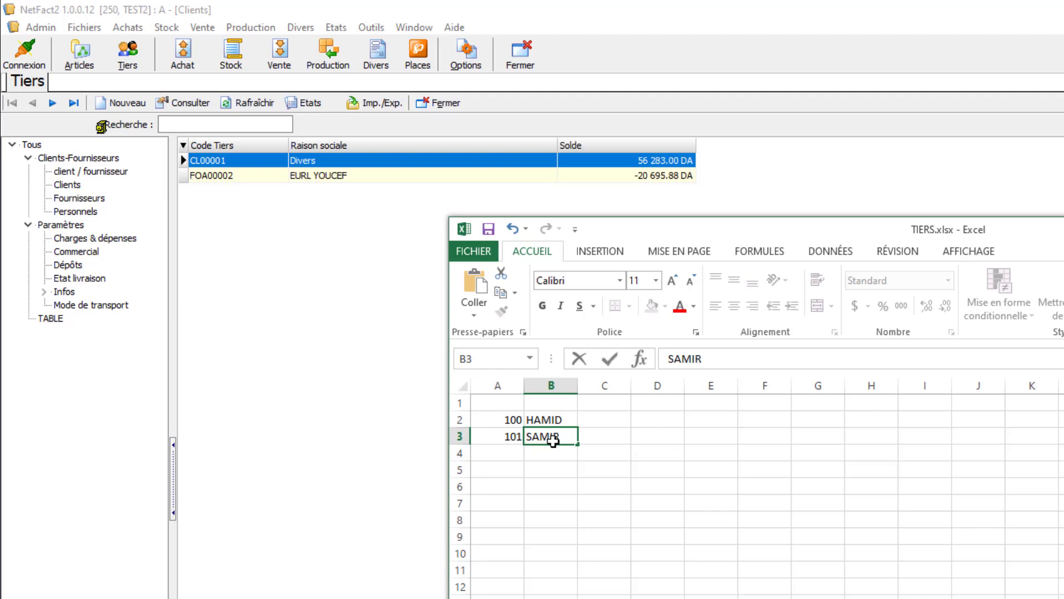
key(Return)
click(571, 440)
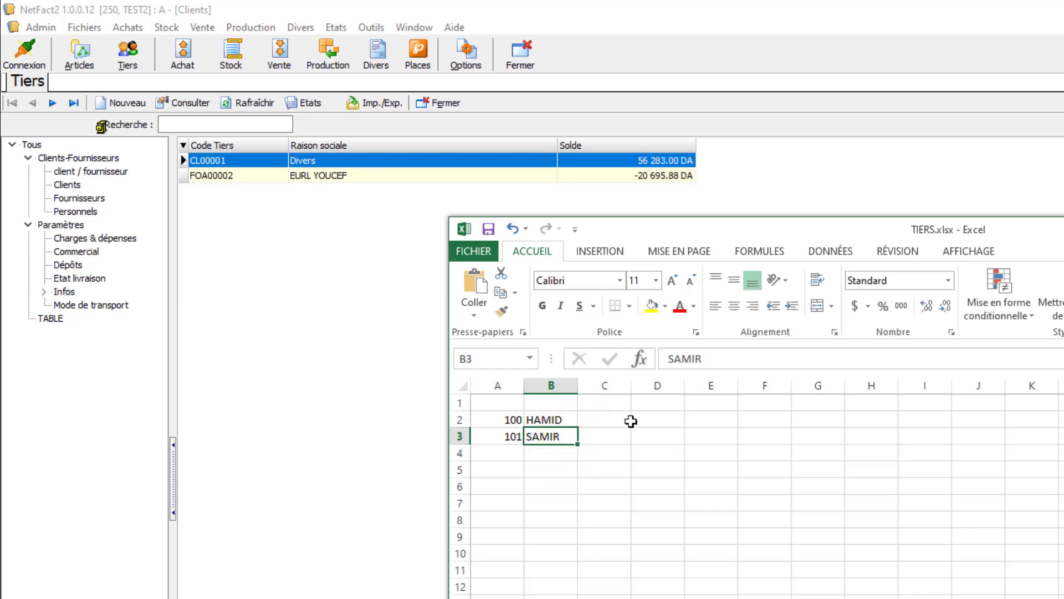
- Add the Tél column to the NetFact2 client list, place it between Raison sociale and Solde, and narrow it
click(183, 146)
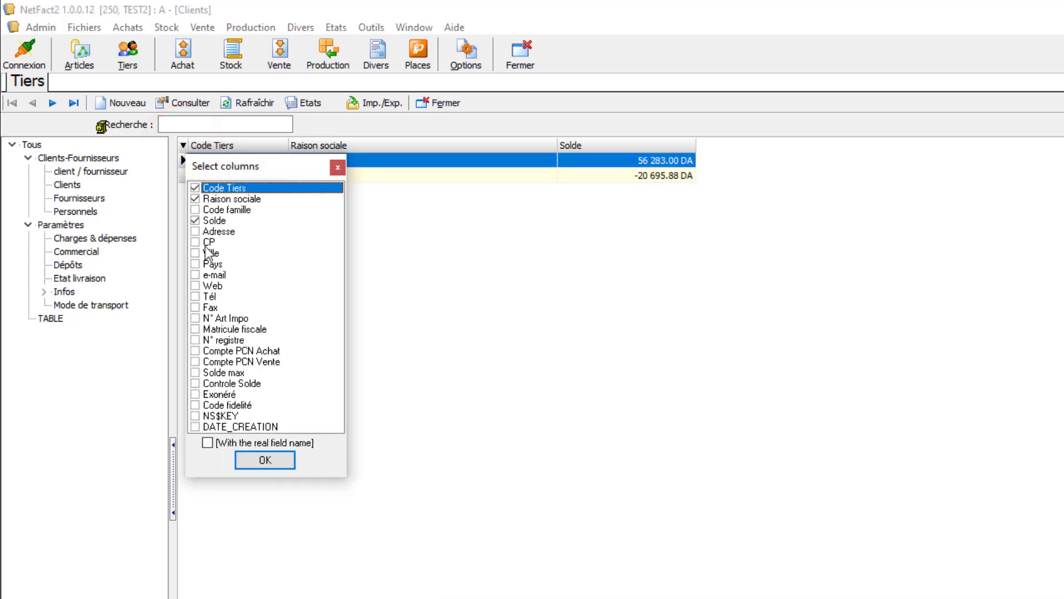
click(195, 296)
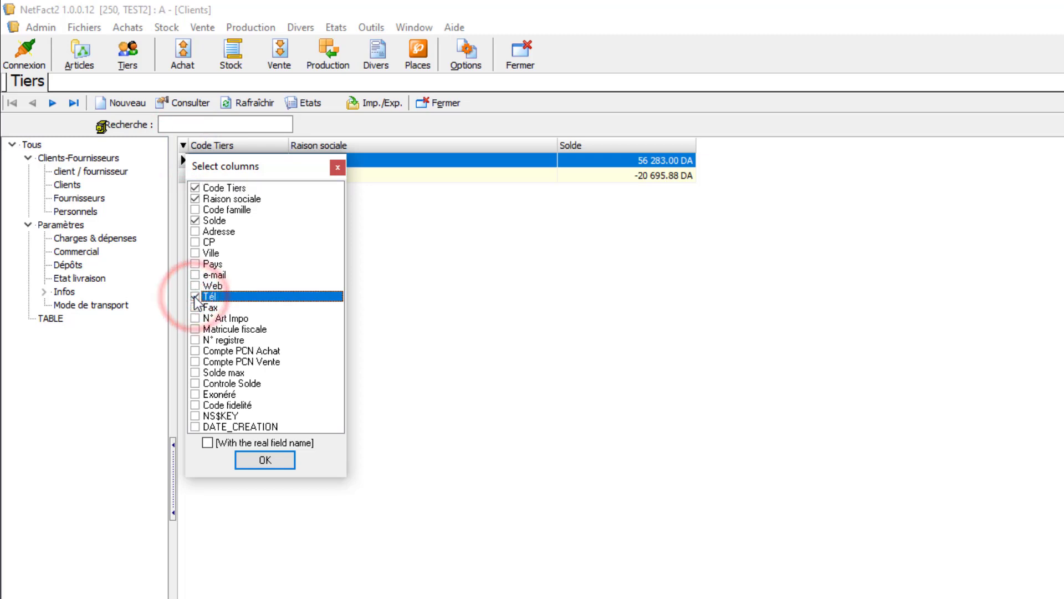
click(274, 460)
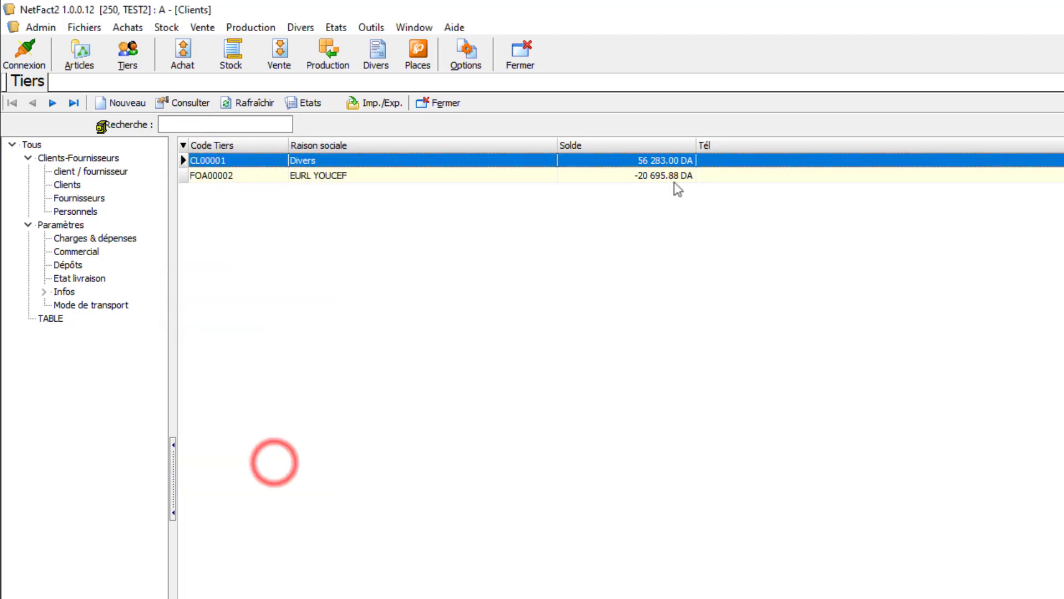
drag(724, 147, 585, 160)
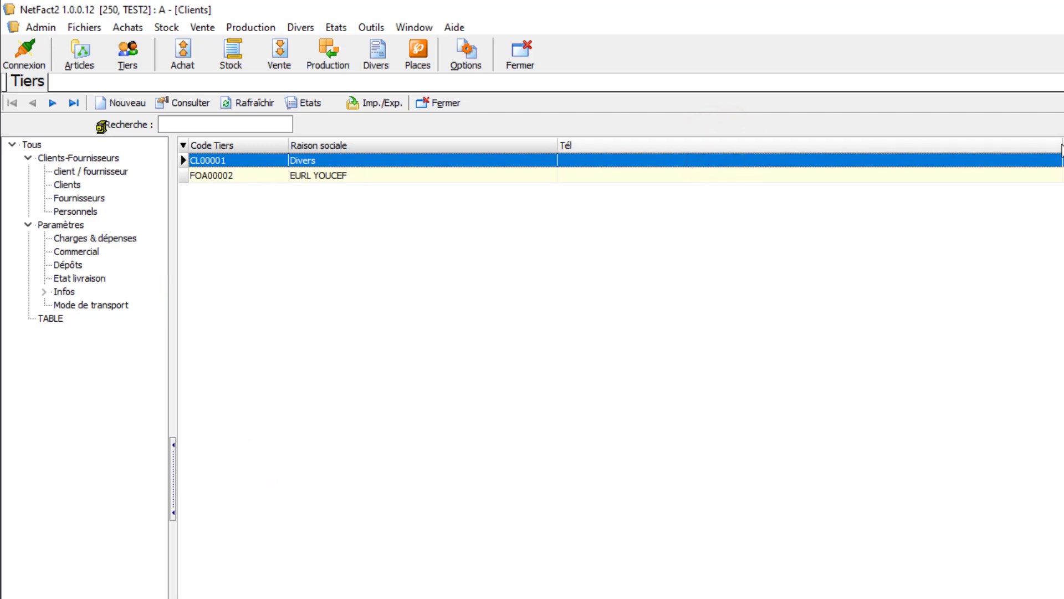
drag(1061, 148, 620, 148)
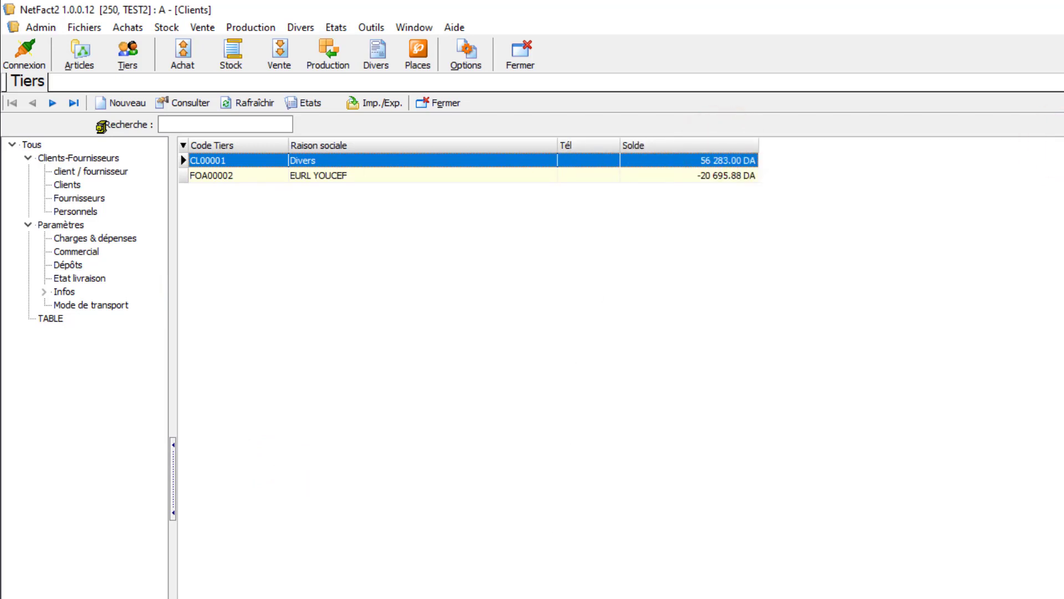
- Return to TIERS.xlsx in Excel and enter the first client's phone number in cell C2
key(alt+Tab)
click(489, 425)
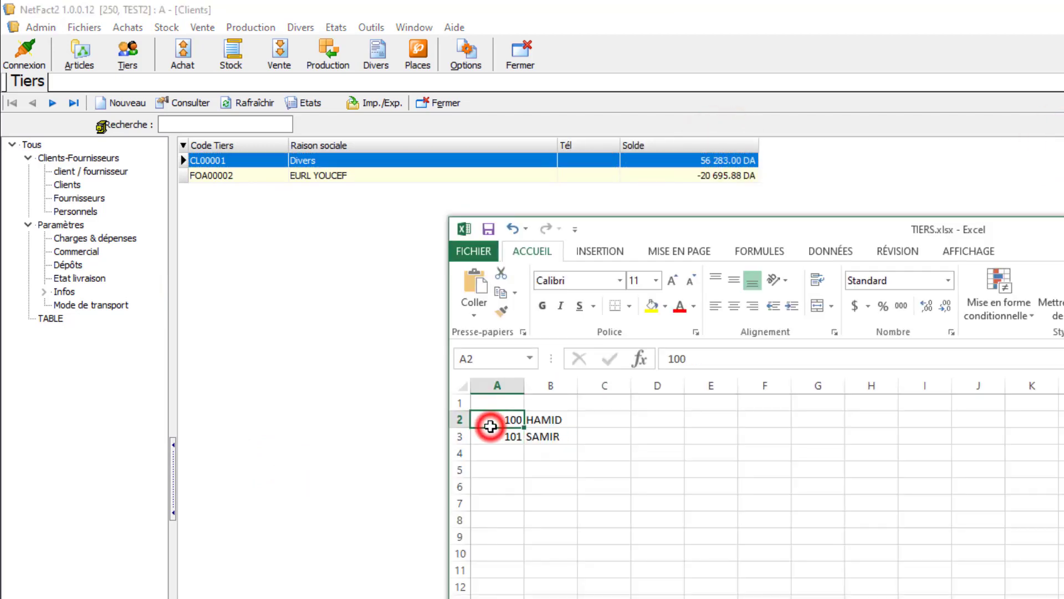
click(543, 429)
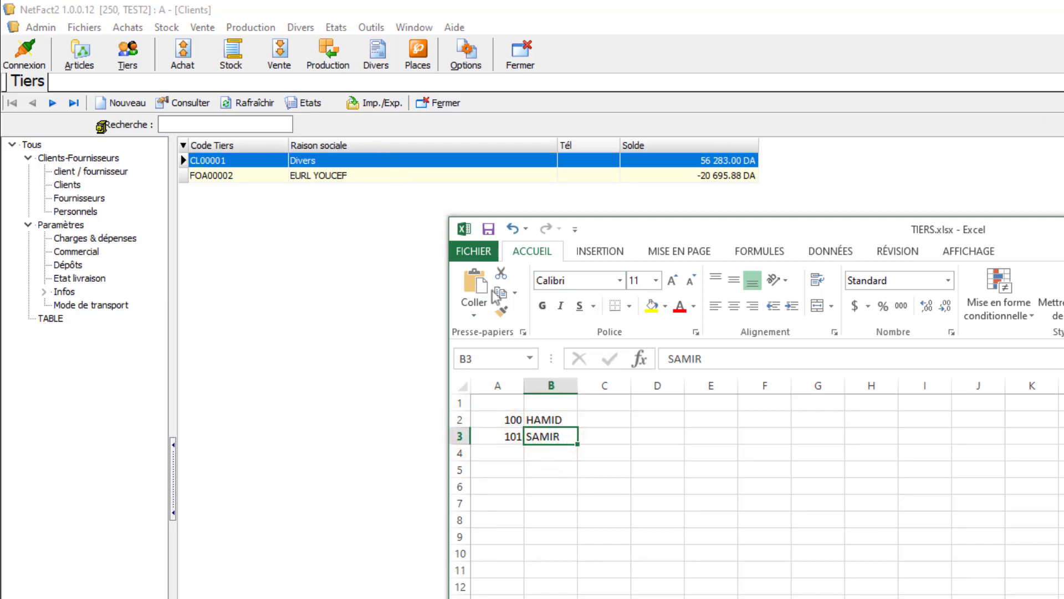
click(604, 422)
text(0)
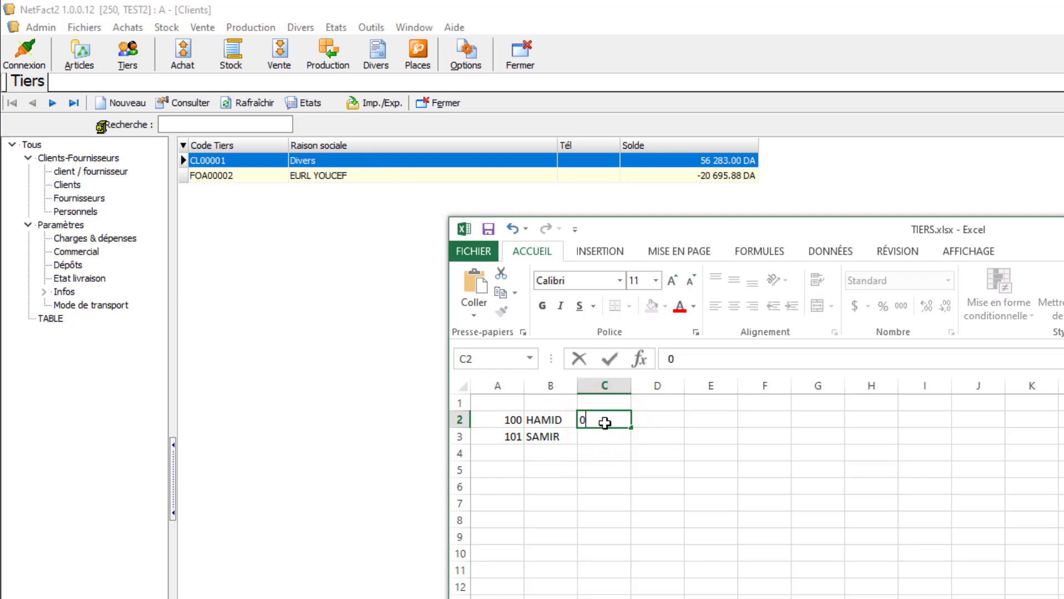
text(55555555555)
key(Return)
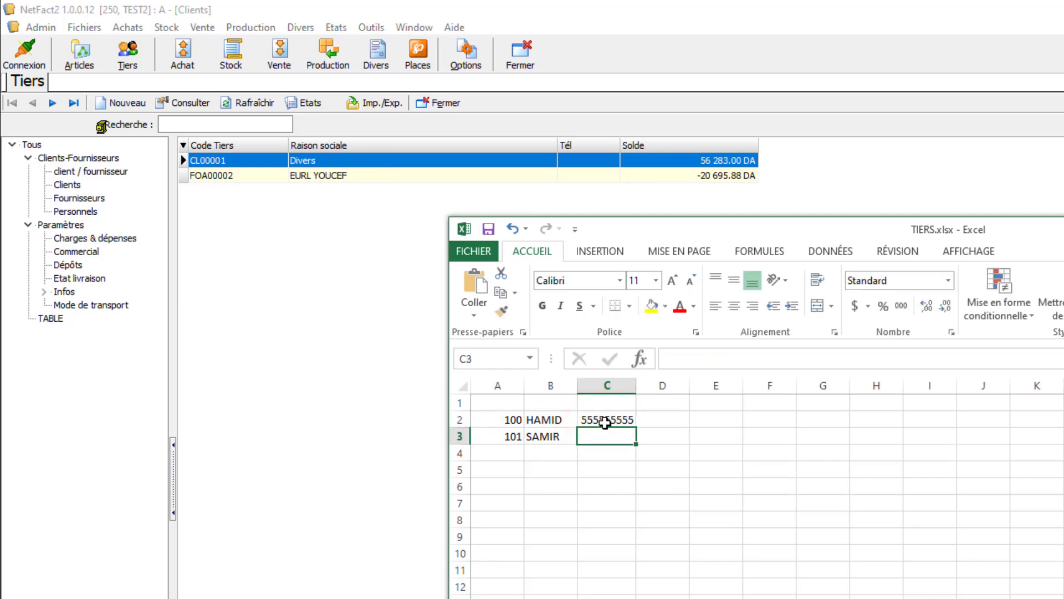
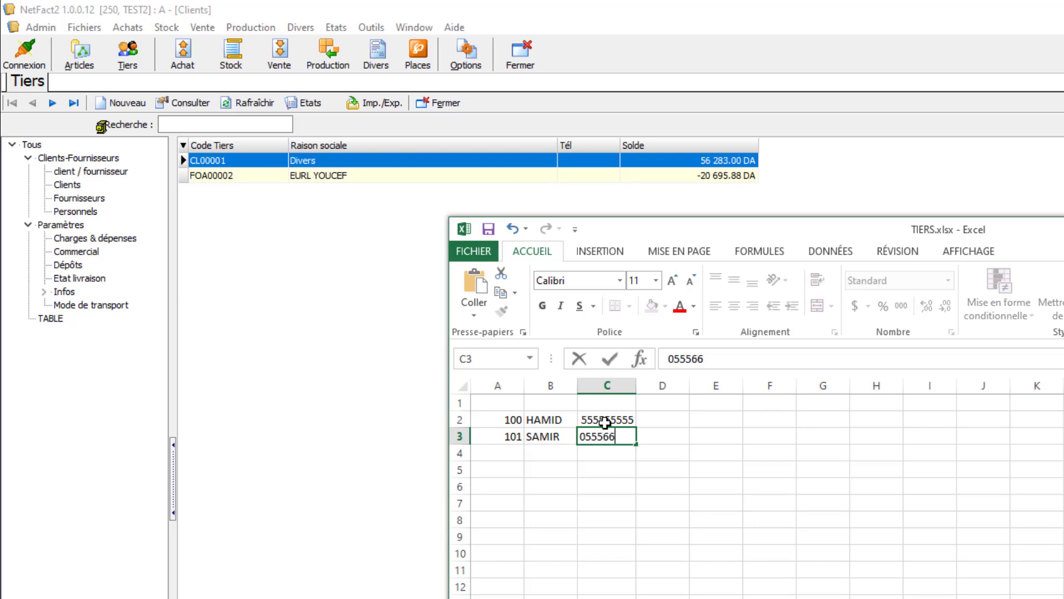
- Enter the second client's phone number in cell C3 and insert its missing digit
key(Return)
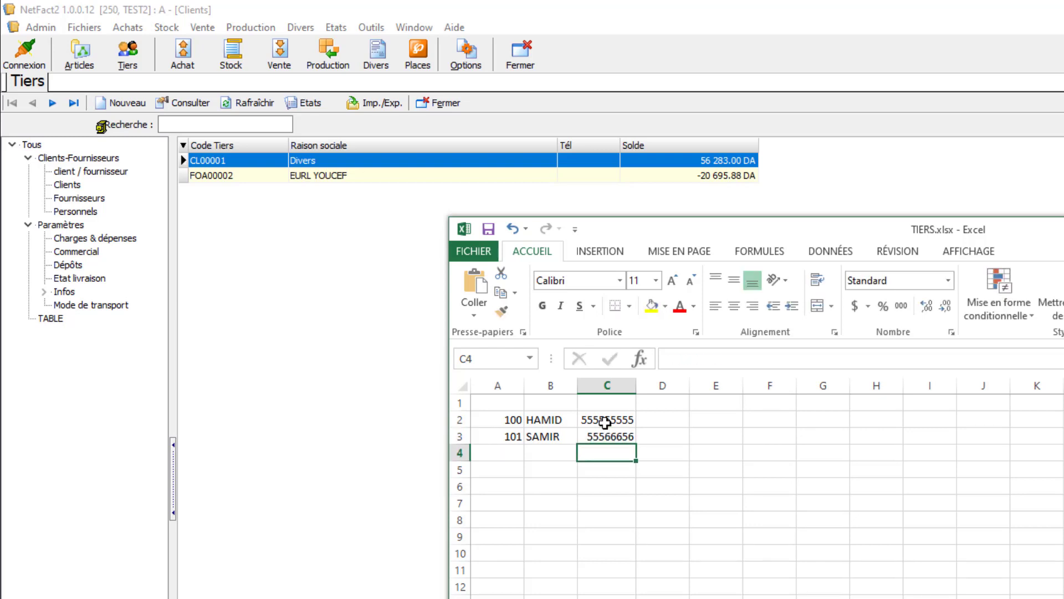
click(606, 435)
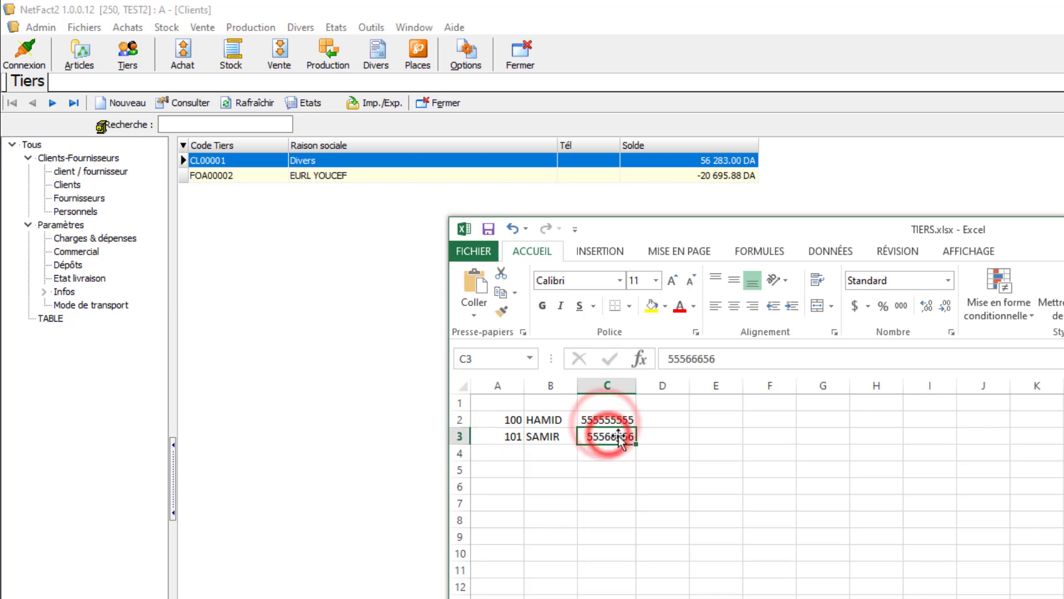
double_click(603, 436)
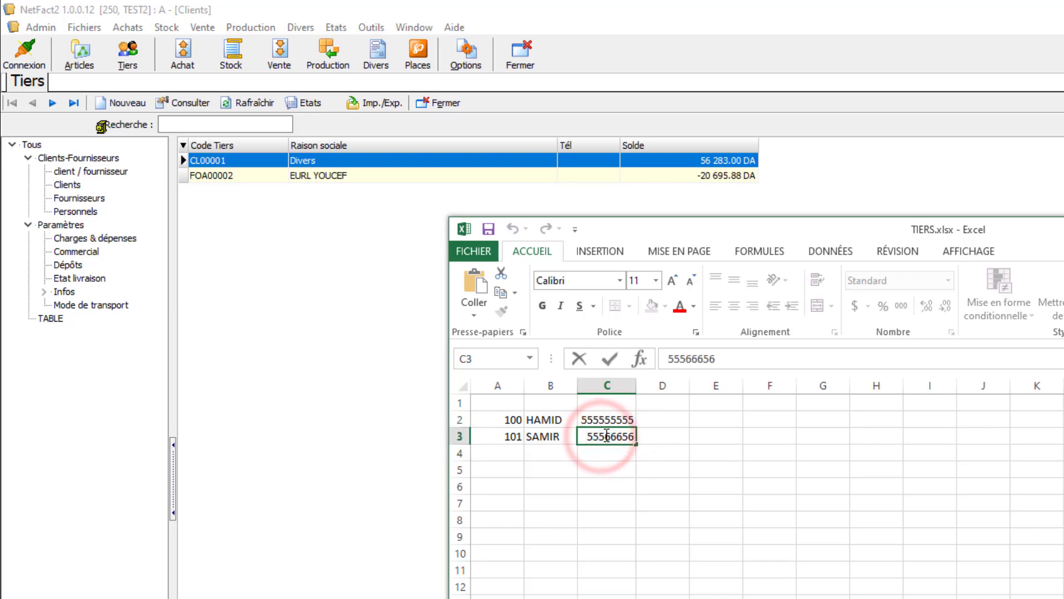
text(5)
click(610, 419)
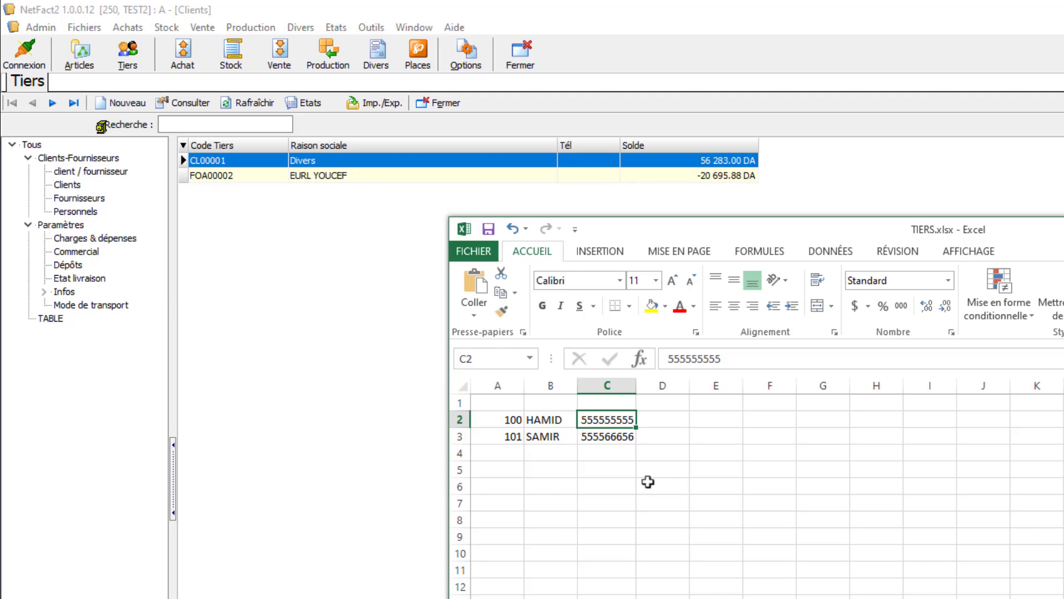
- Look at sheets Feuil2 and Feuil1 of the workbook, ending on Feuil2 with cell A3 selected
click(568, 463)
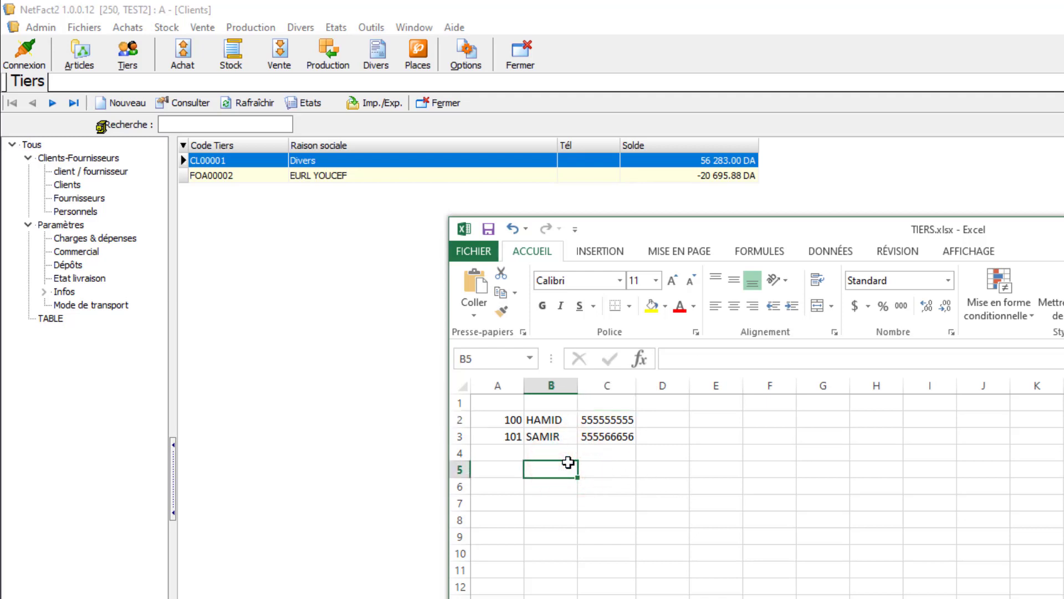
click(593, 598)
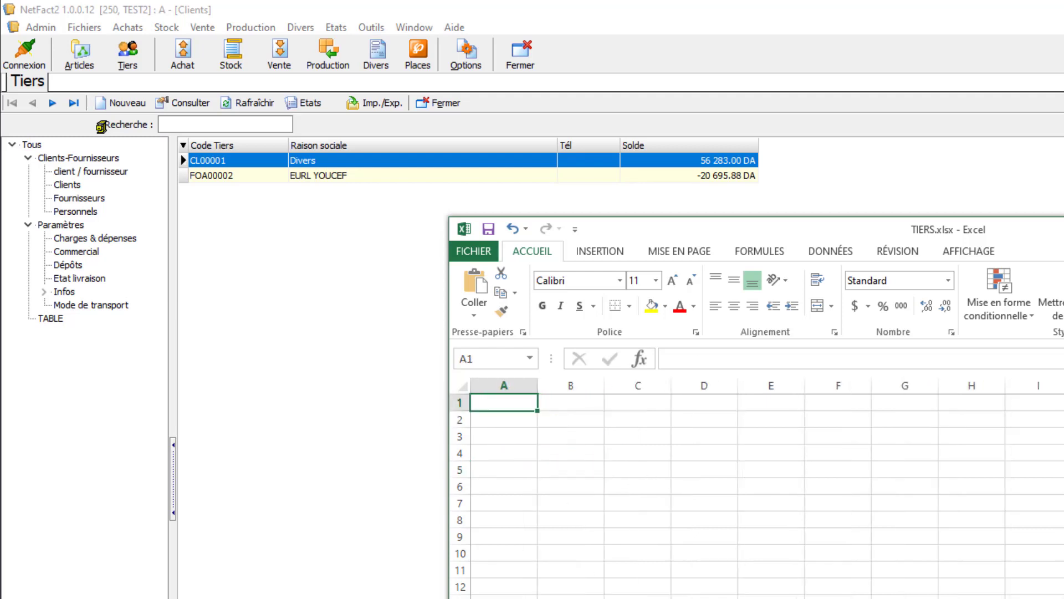
click(524, 483)
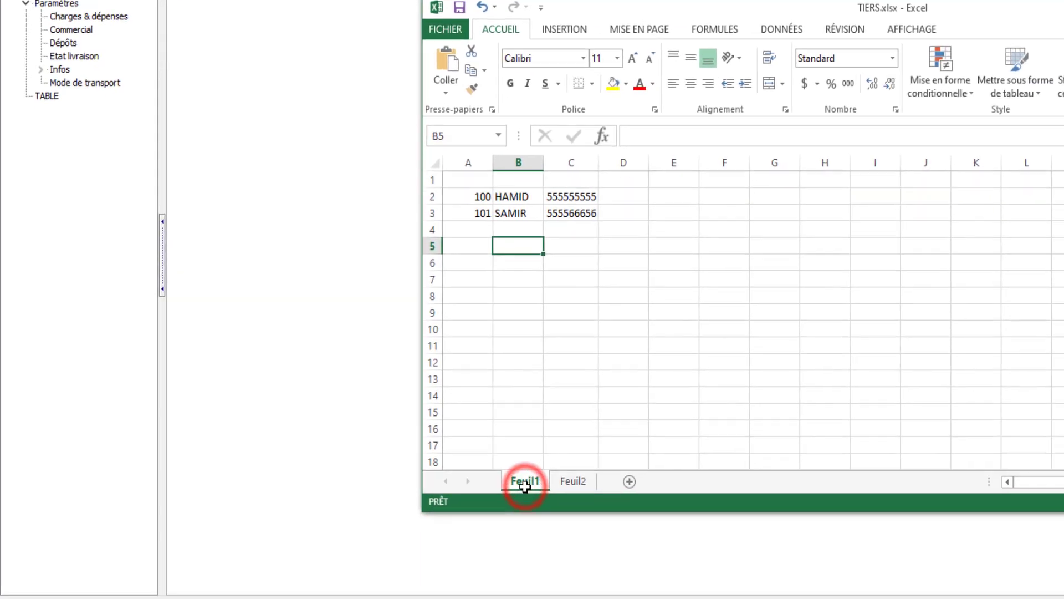
click(574, 468)
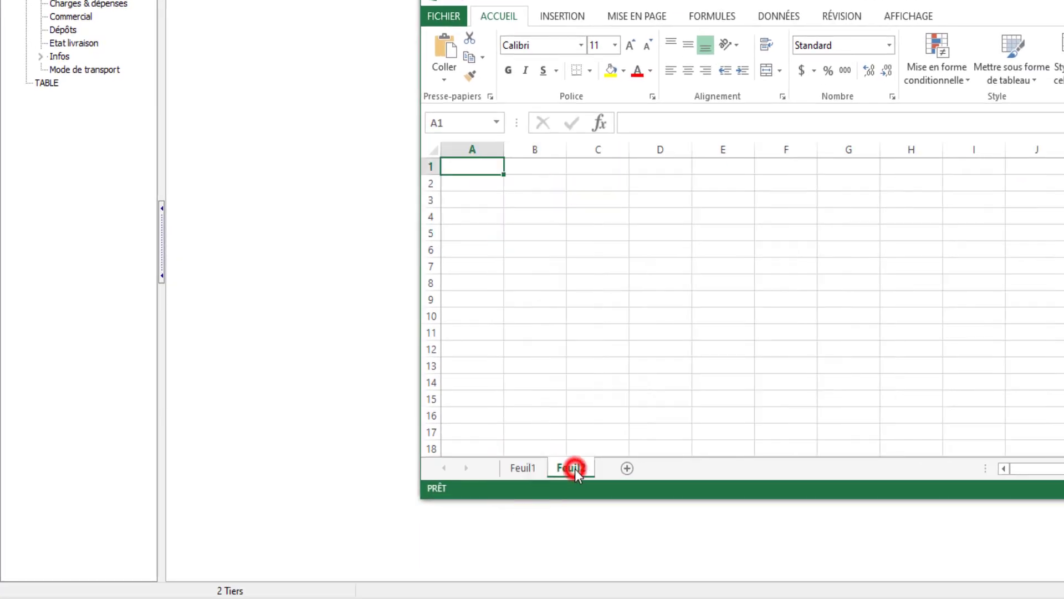
click(478, 195)
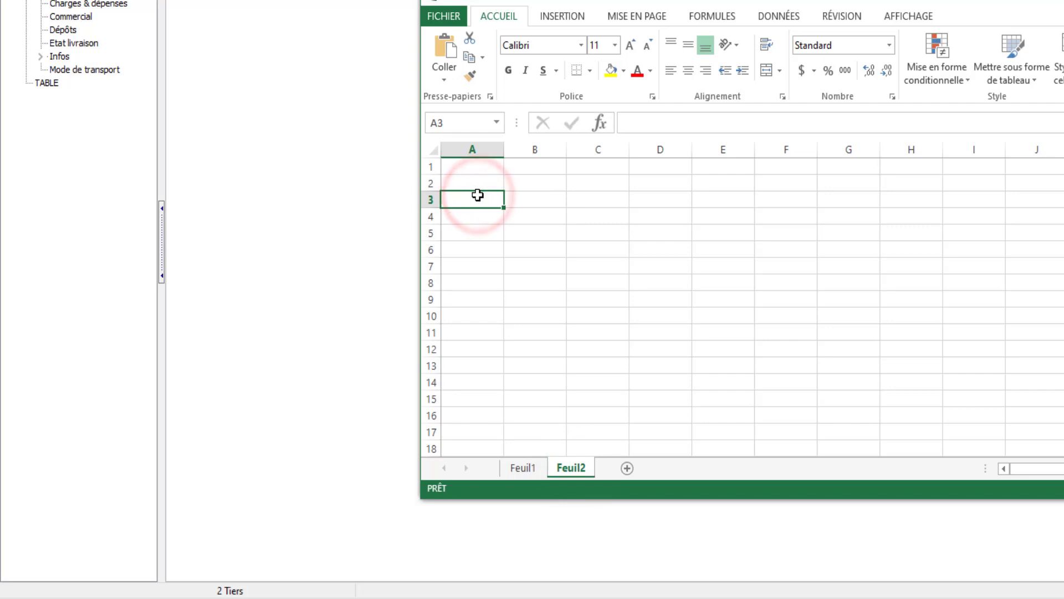
- Enter 300 in cell A3 of sheet Feuil2
text(300)
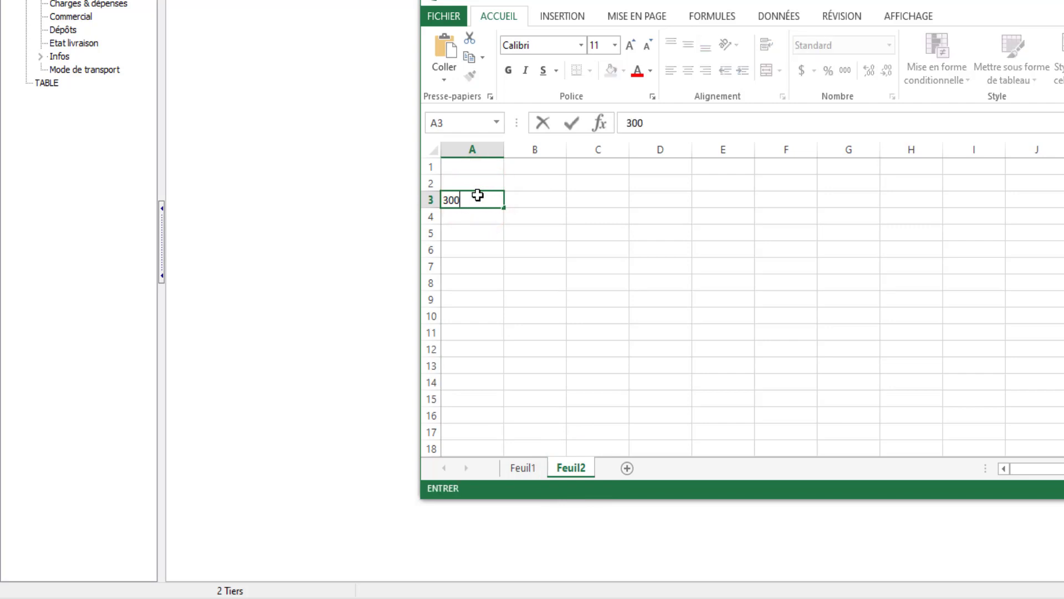
key(Return)
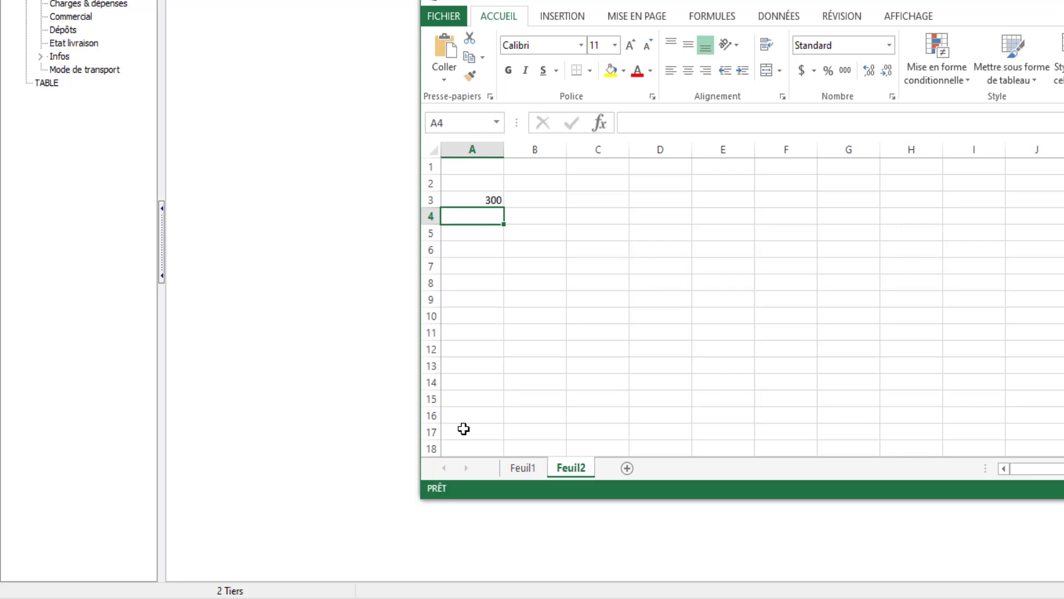
- Enter 301 in cell A4 and extend the series down to A14, and clear cells A4 to A14
click(496, 216)
text(301)
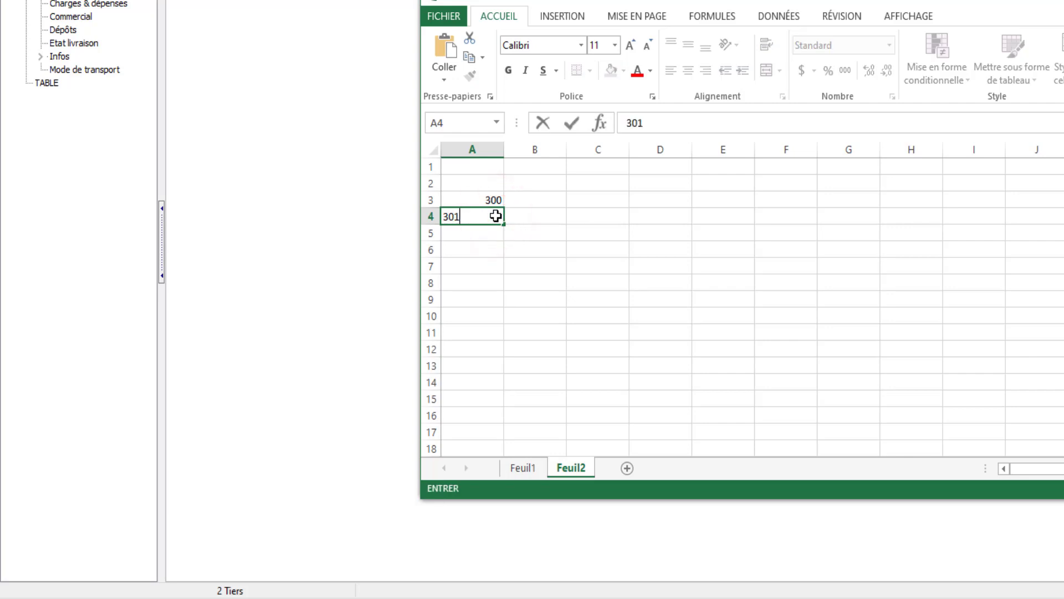
key(Return)
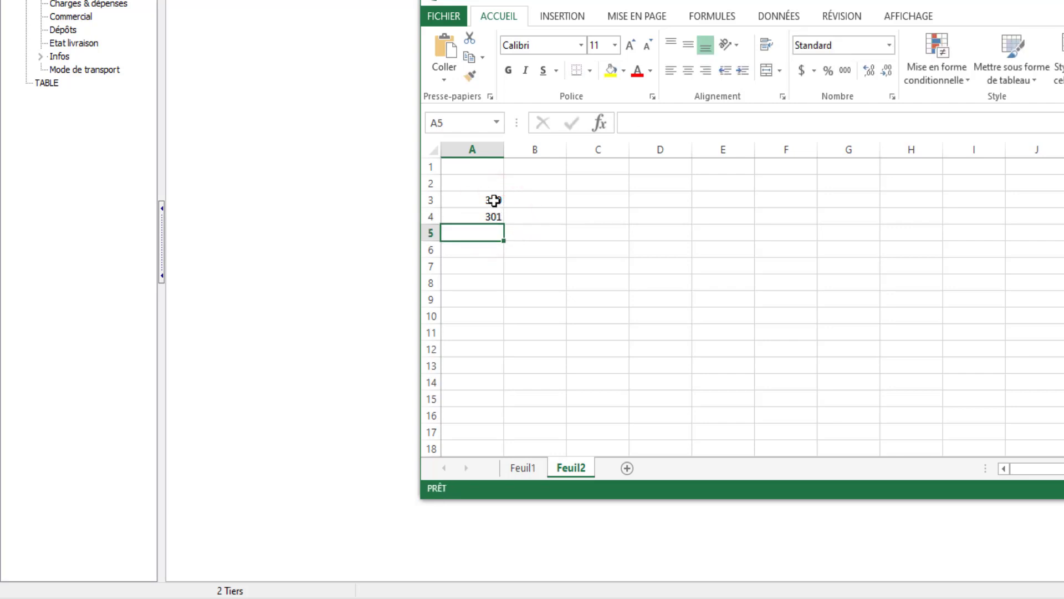
drag(494, 200, 498, 218)
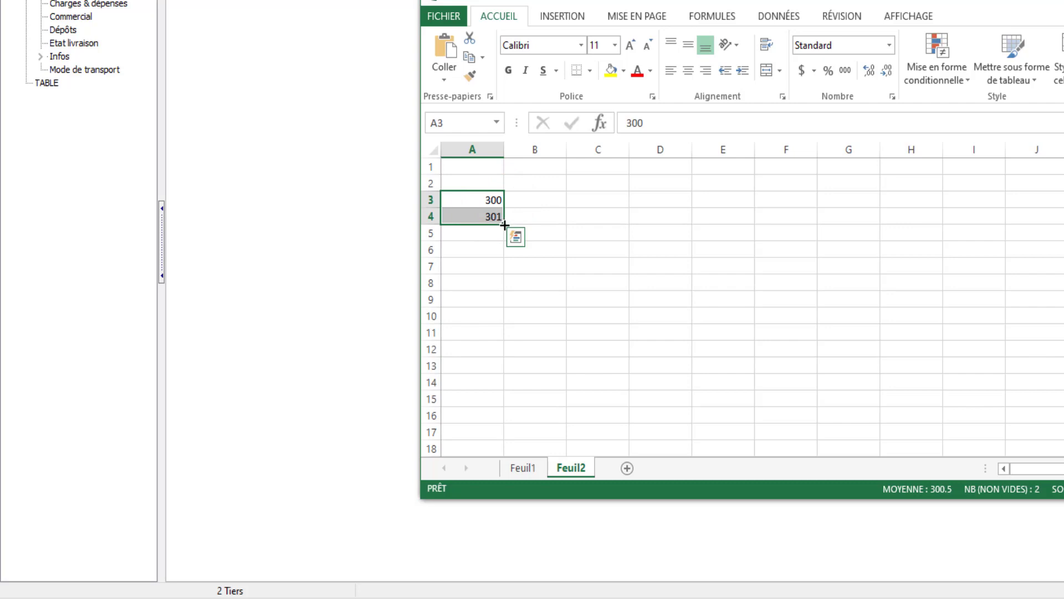
drag(505, 224, 503, 390)
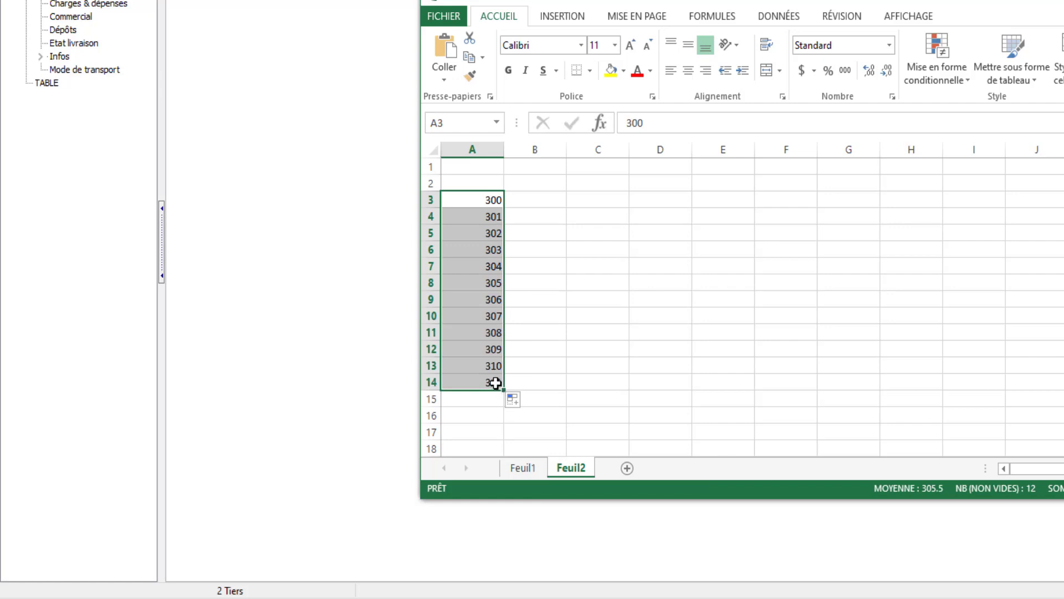
drag(491, 381, 487, 223)
key(Delete)
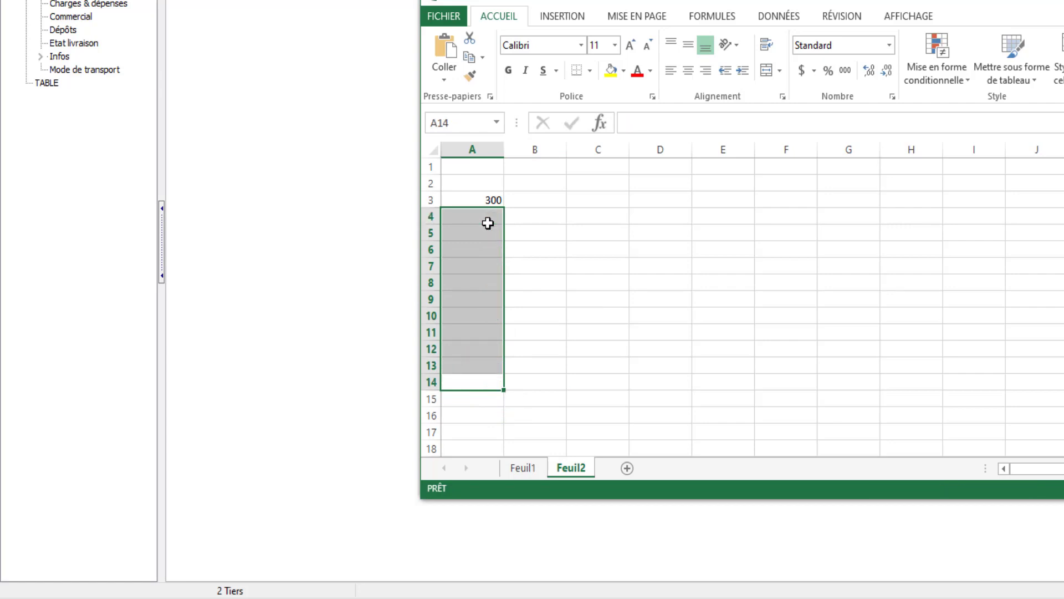
- Enter the supplier's name in cell B3, beside the code 300
click(534, 202)
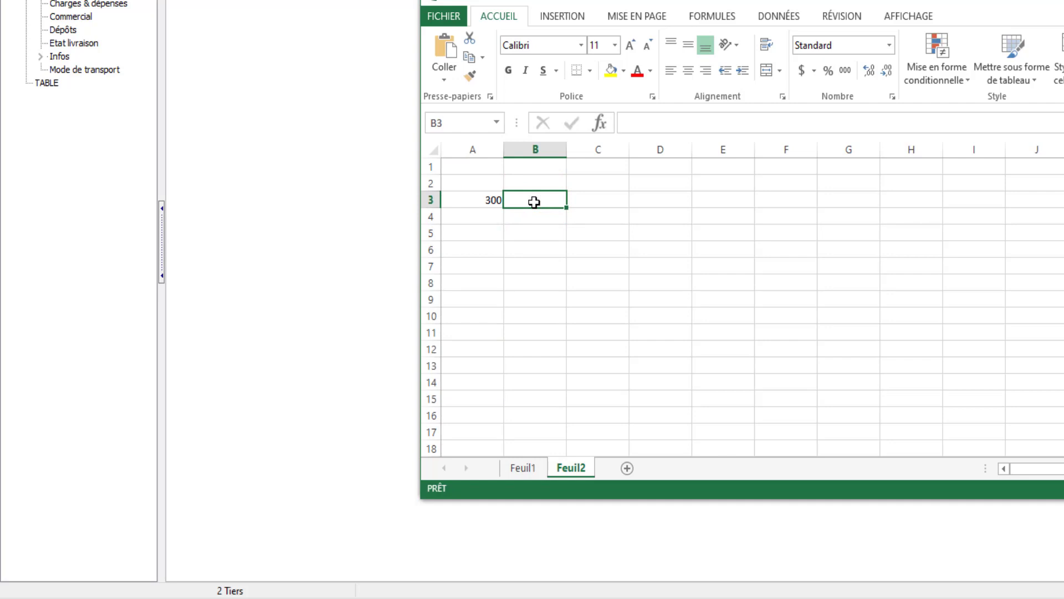
text(ALI)
key(Return)
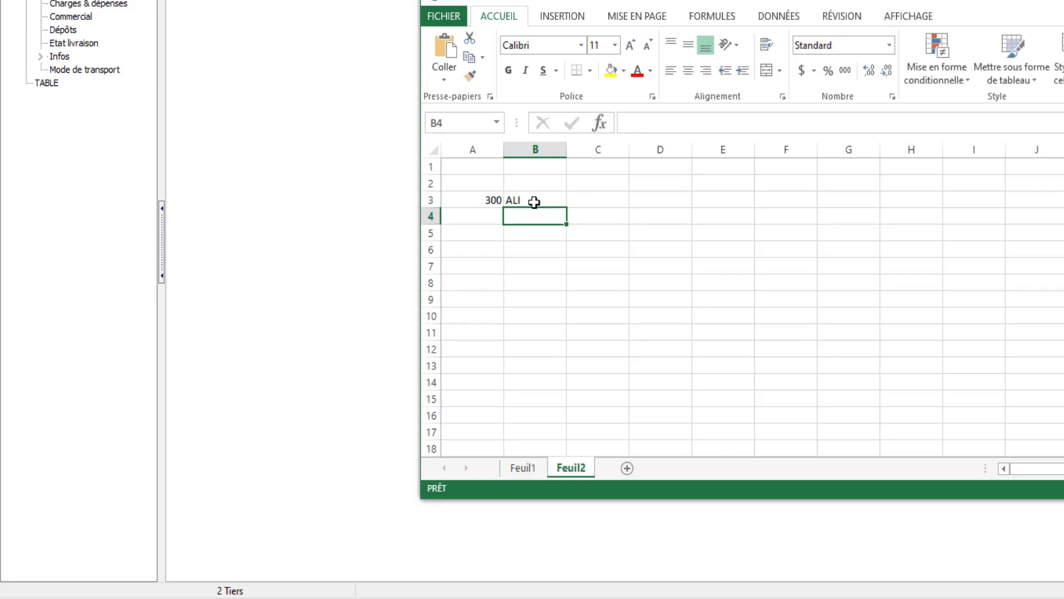
- Review the entries on sheets Feuil1 and Feuil2, and close TIERS.xlsx with its changes saved
click(526, 471)
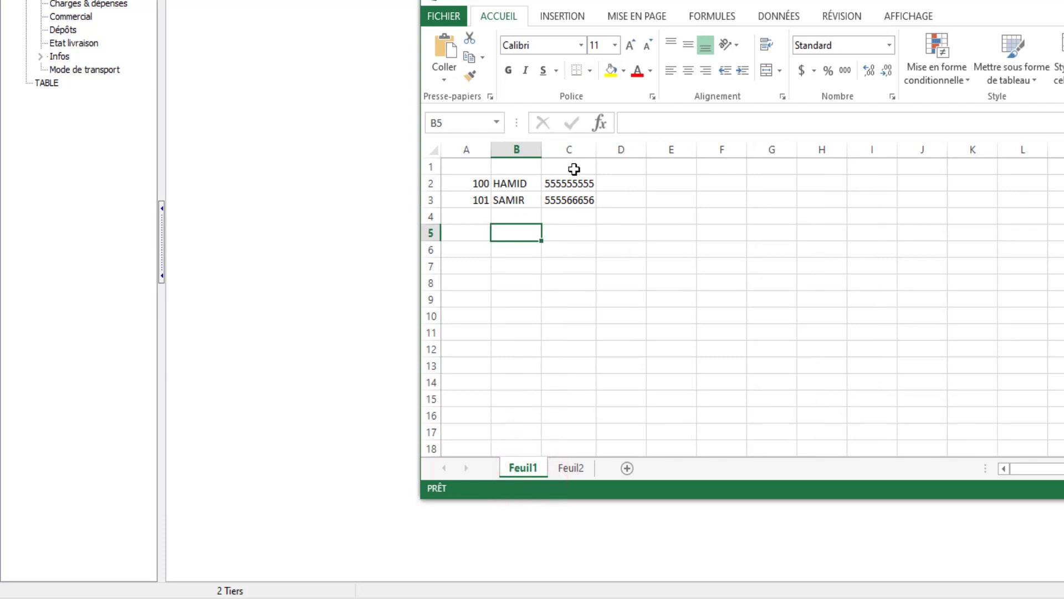
click(569, 468)
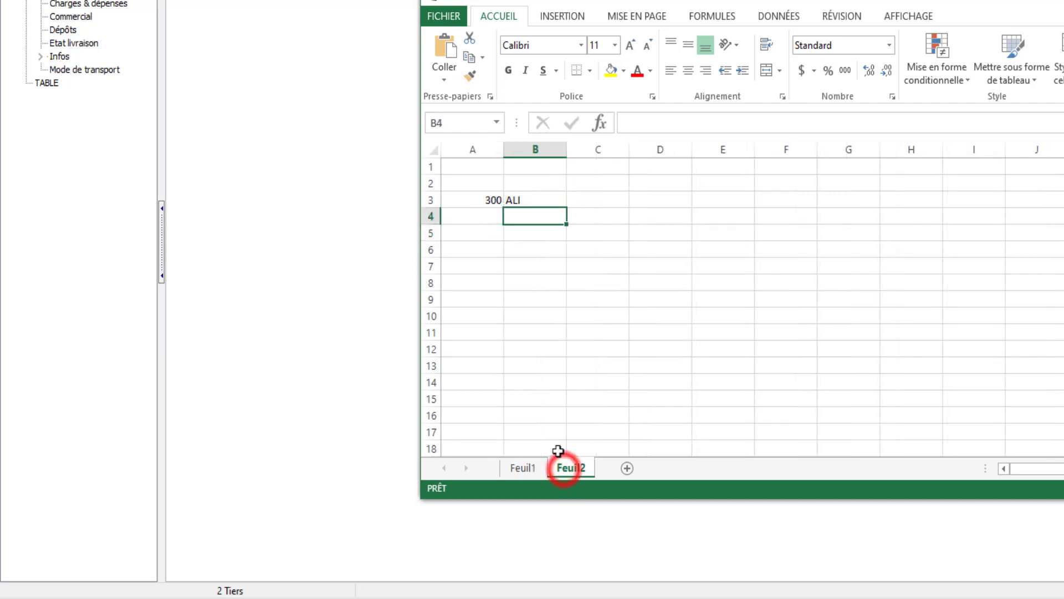
click(480, 202)
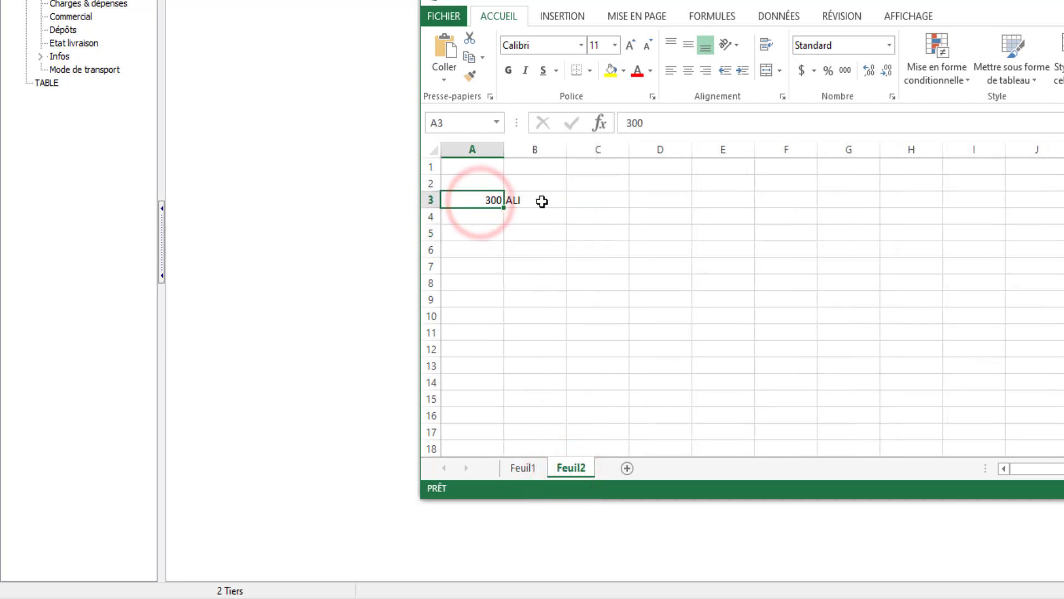
click(541, 201)
click(481, 200)
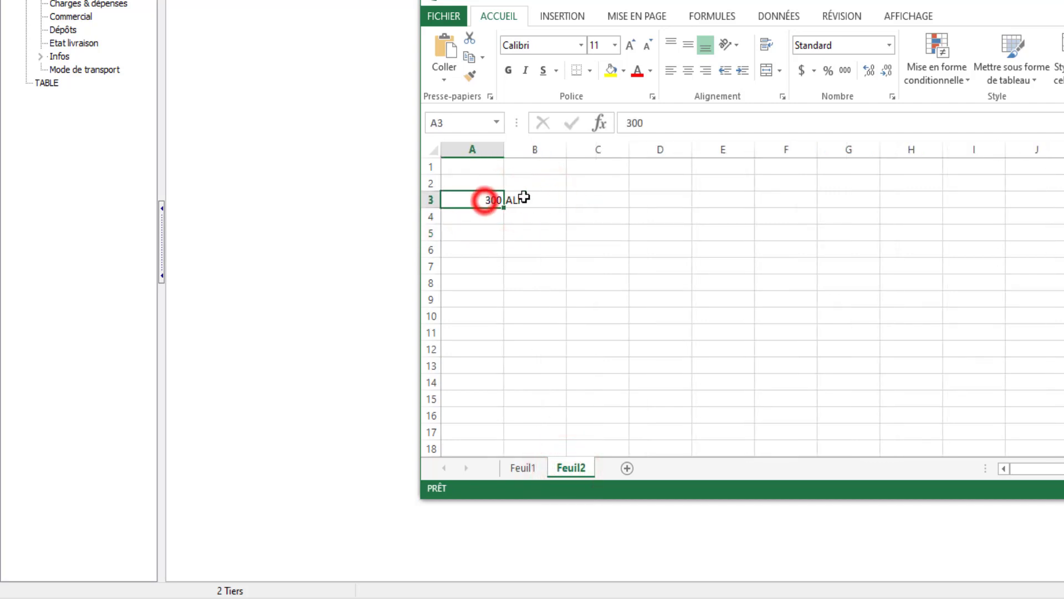
click(524, 198)
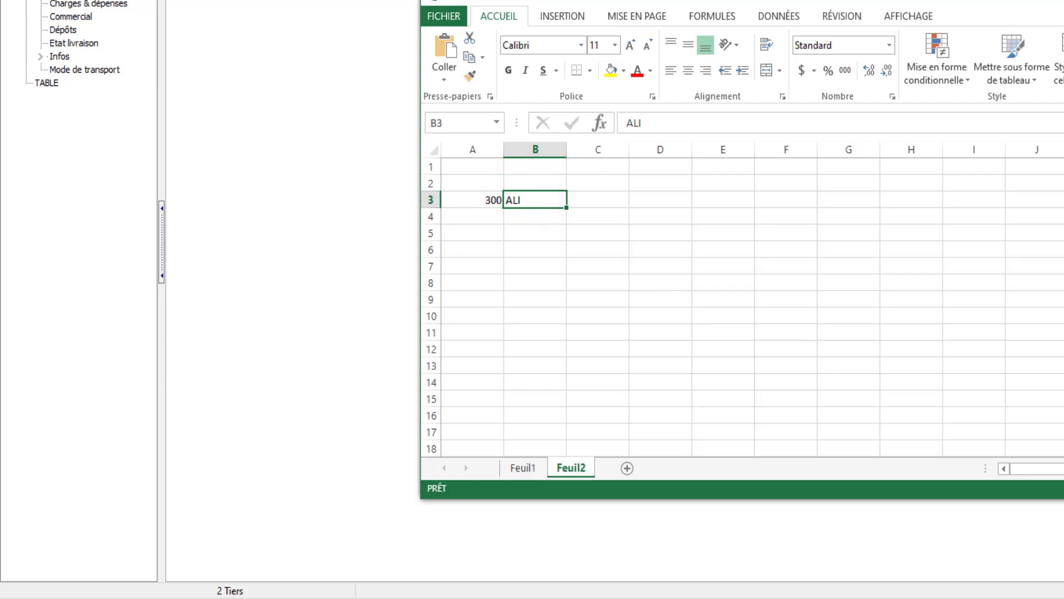
key(alt+F4)
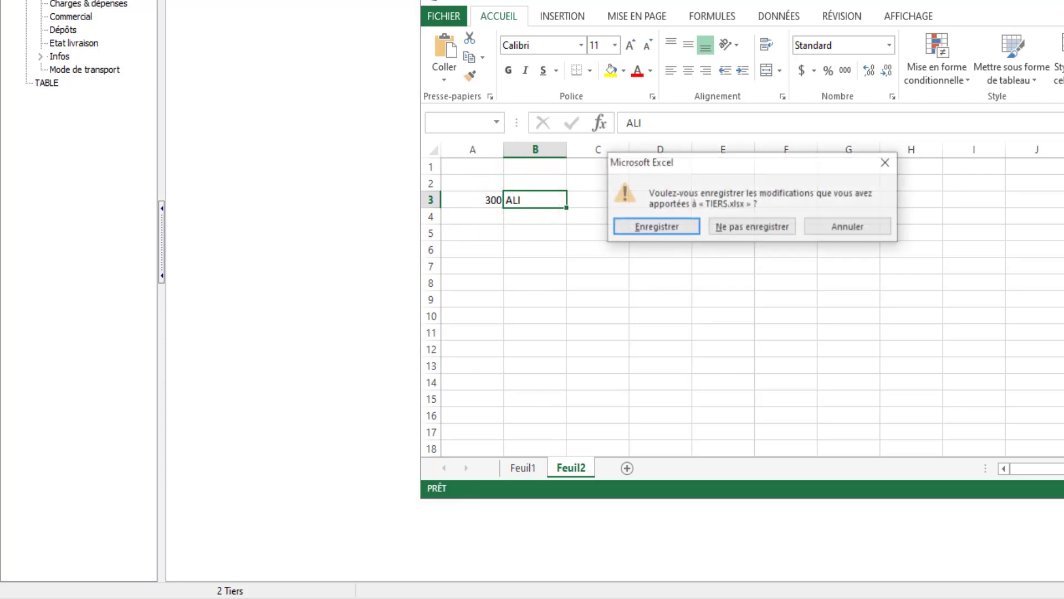
click(656, 226)
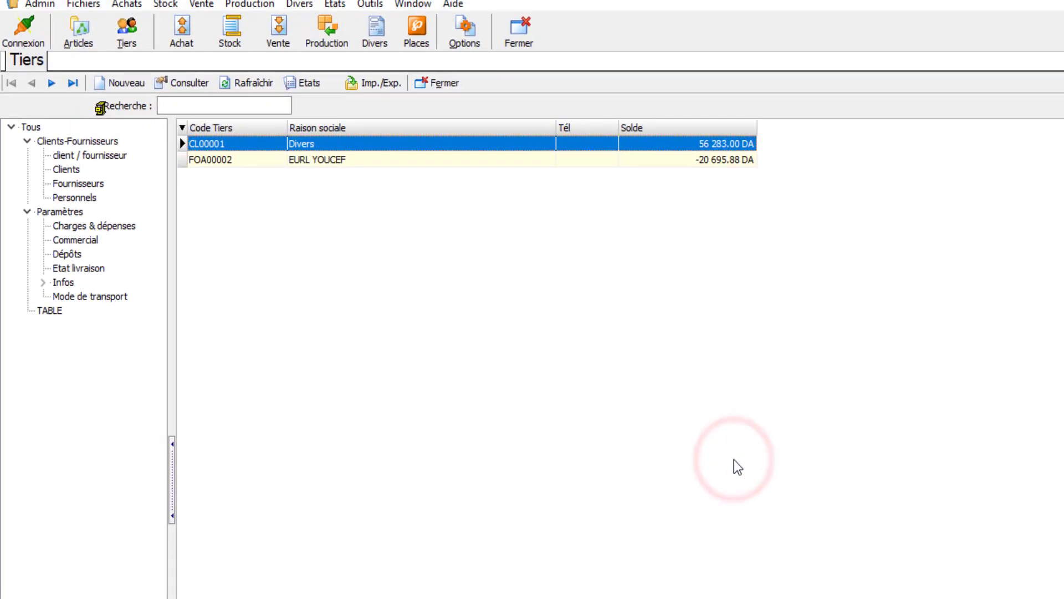
- In NetFact2, import sheet Feuil1 of the Excel file TIERS.xlsx into the Clients category of Tiers
click(72, 169)
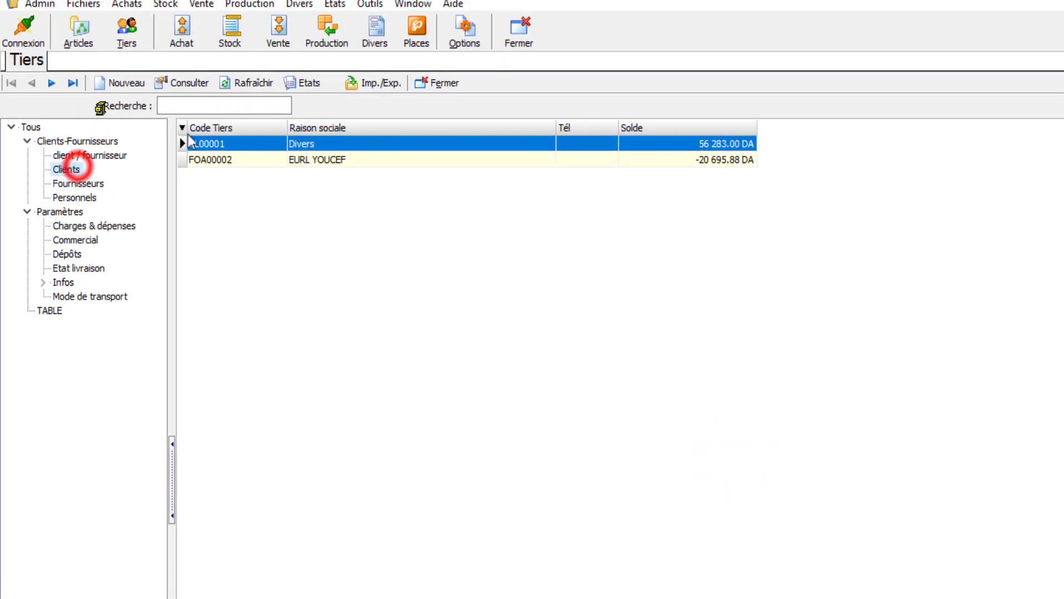
click(370, 83)
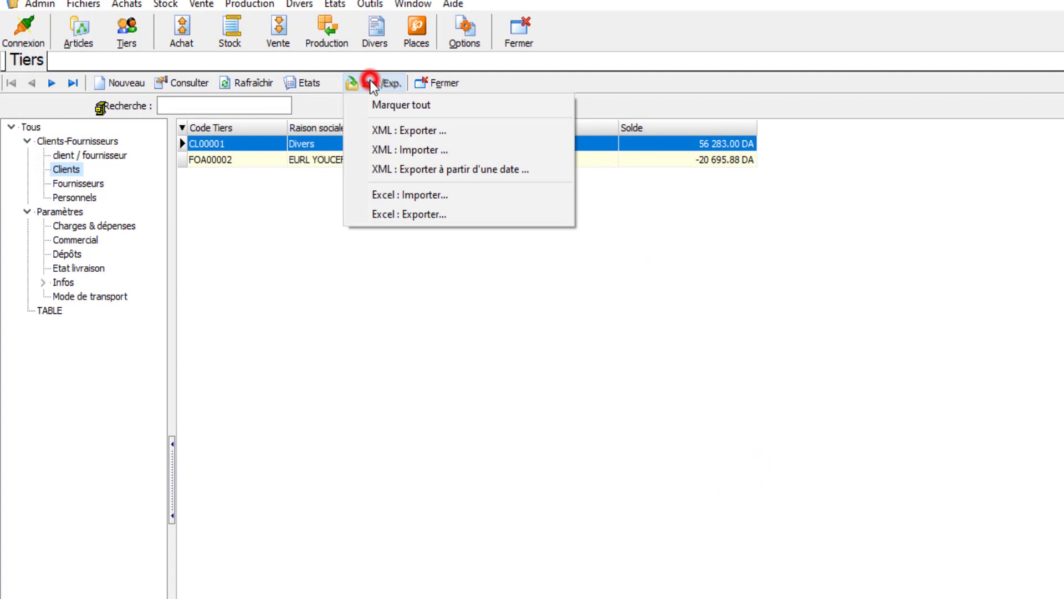
click(384, 196)
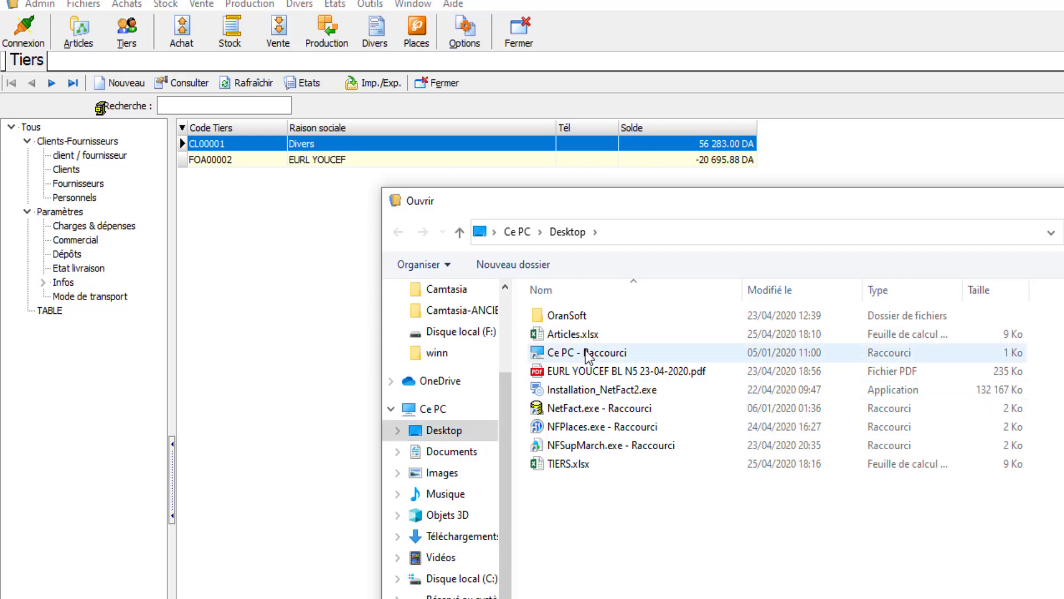
click(556, 467)
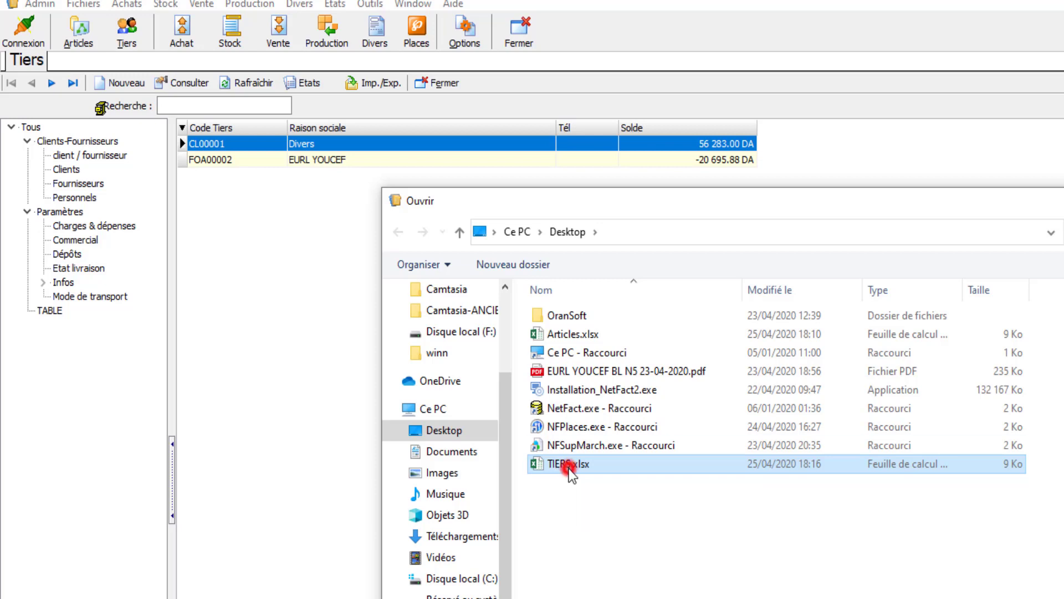
double_click(569, 468)
click(766, 426)
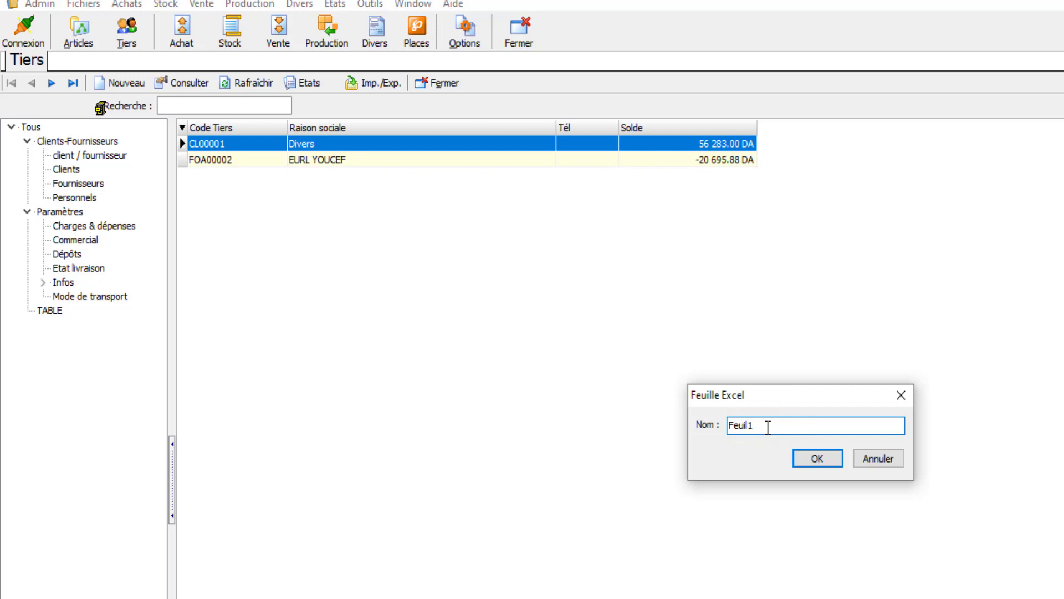
click(814, 458)
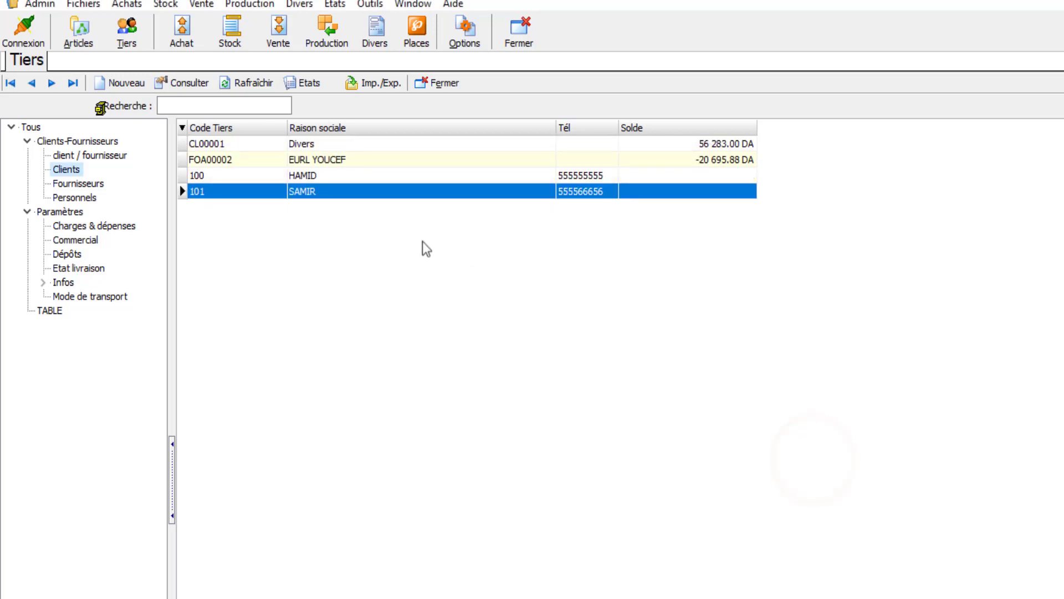
- Check the two imported client rows, 100 and 101, and open the Fournisseurs category
click(311, 179)
click(315, 190)
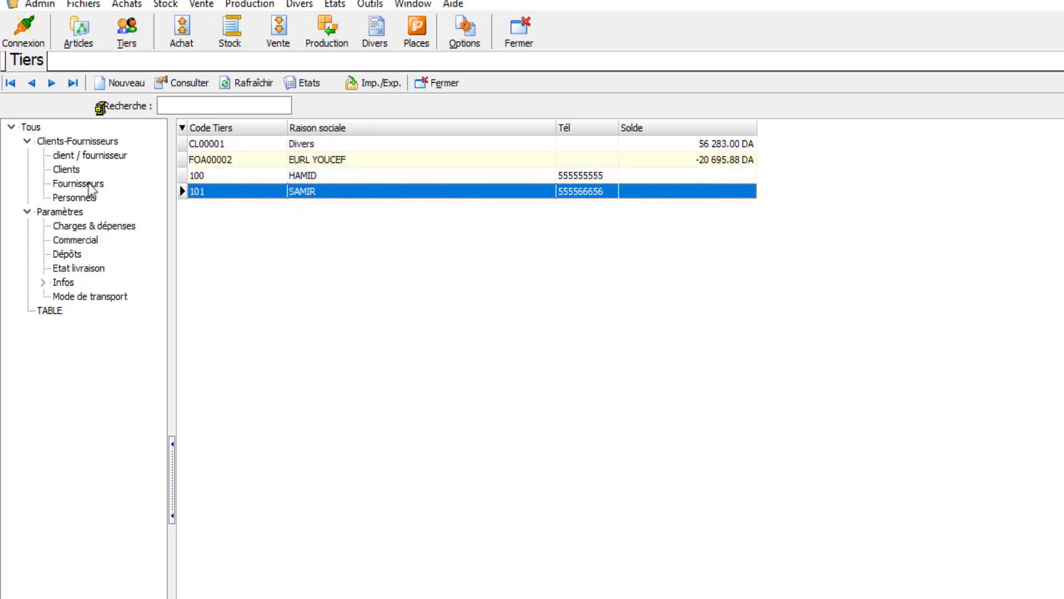
click(78, 184)
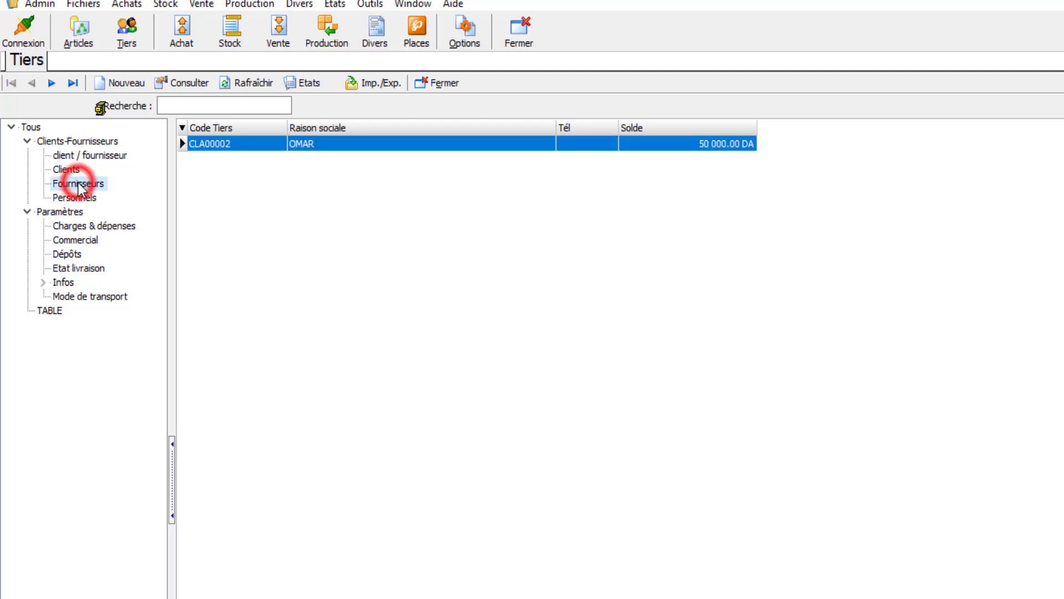
click(381, 83)
key(Down)
key(Down)
key(Down)
key(Down)
key(Down)
key(Down)
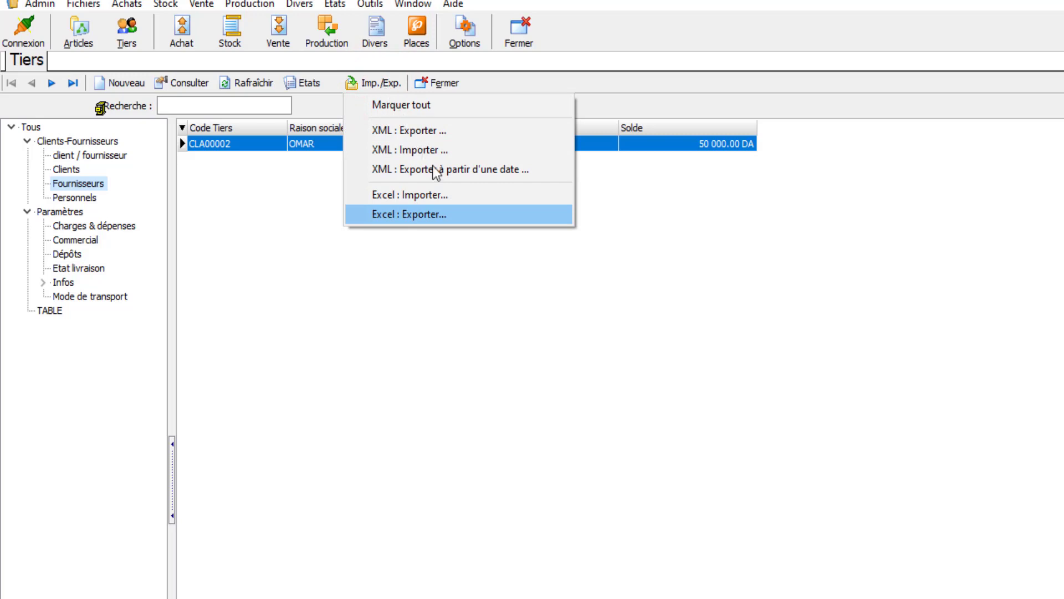
click(466, 216)
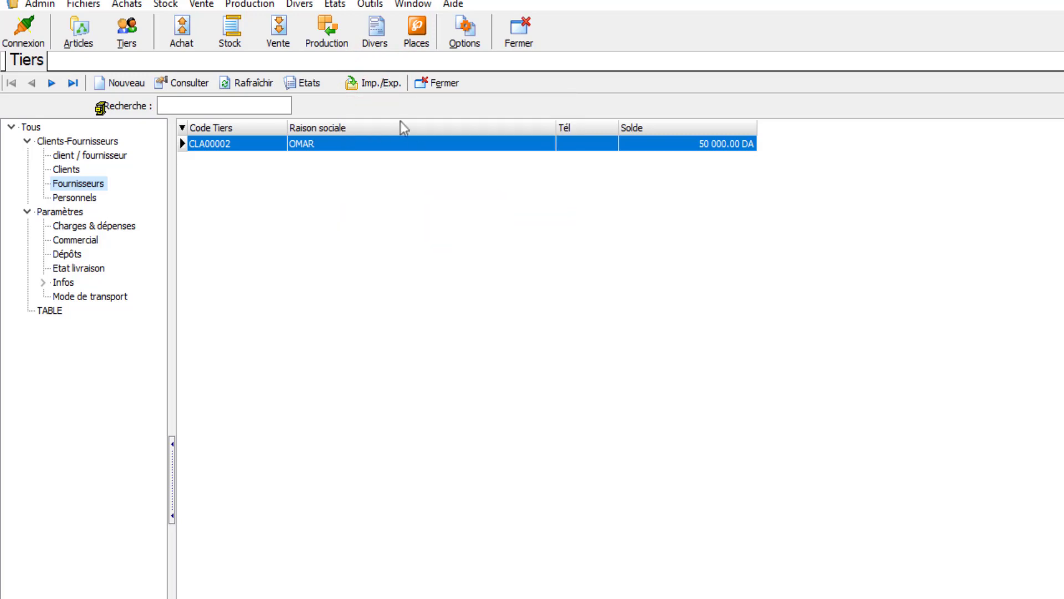
- Try to import sheet Feuil2 of the Excel file TIERS.xlsx into the Fournisseurs category, and reload that list
click(373, 82)
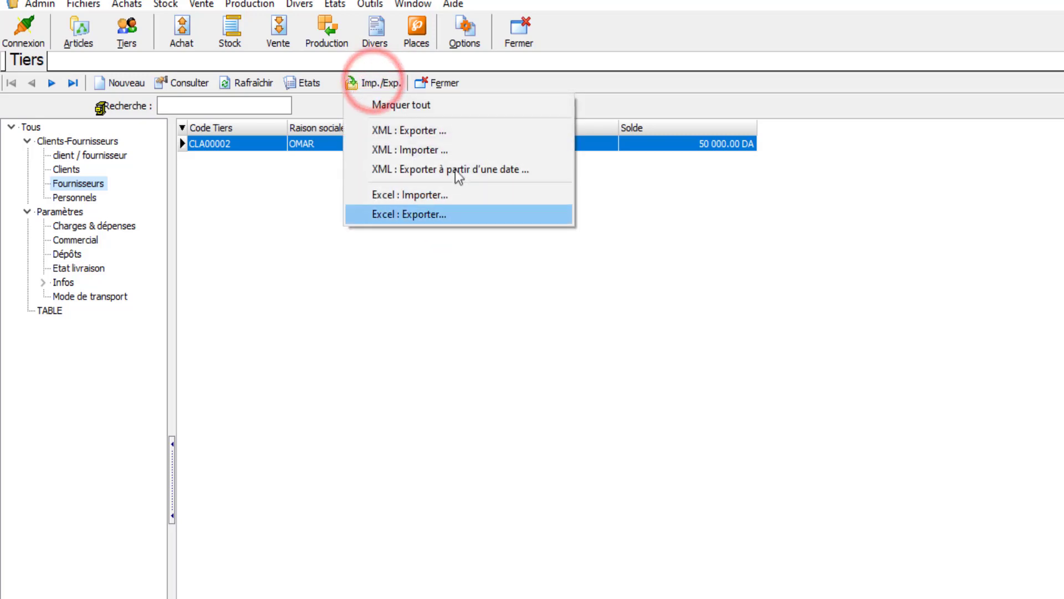
click(478, 195)
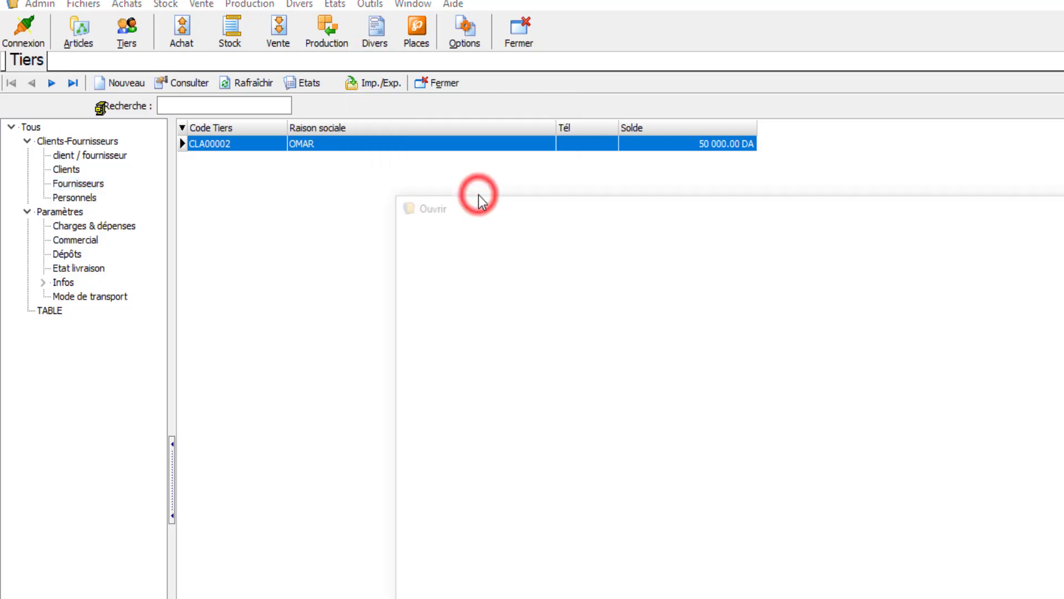
click(574, 465)
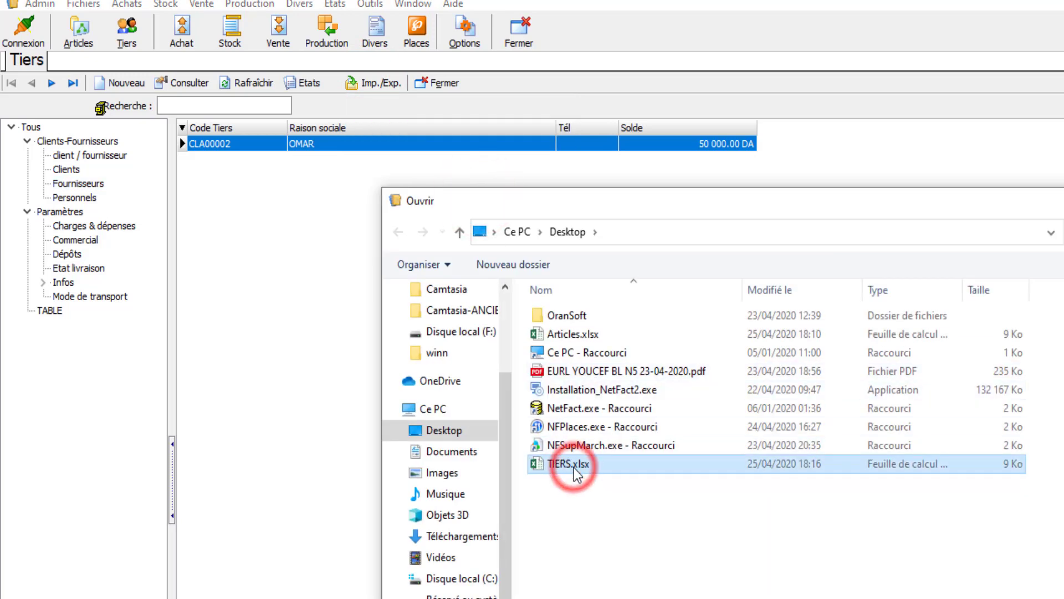
click(573, 465)
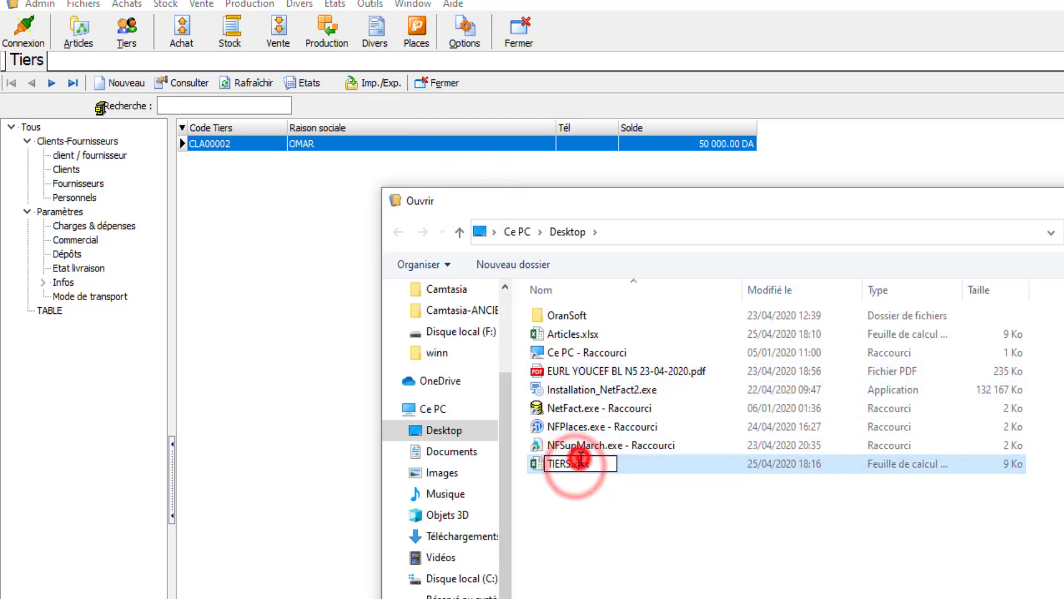
double_click(666, 464)
click(798, 426)
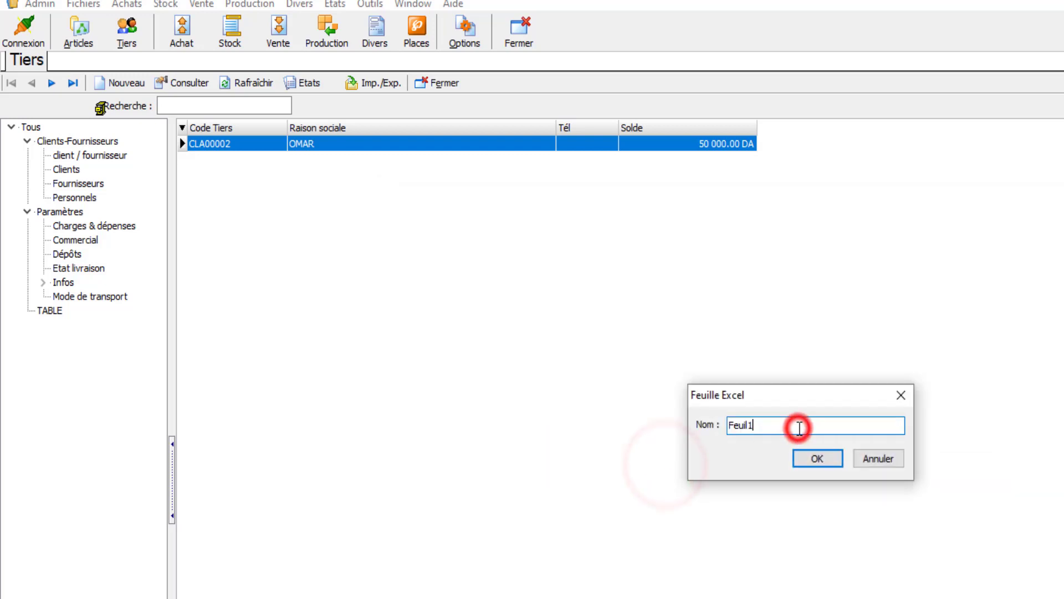
key(BackSpace)
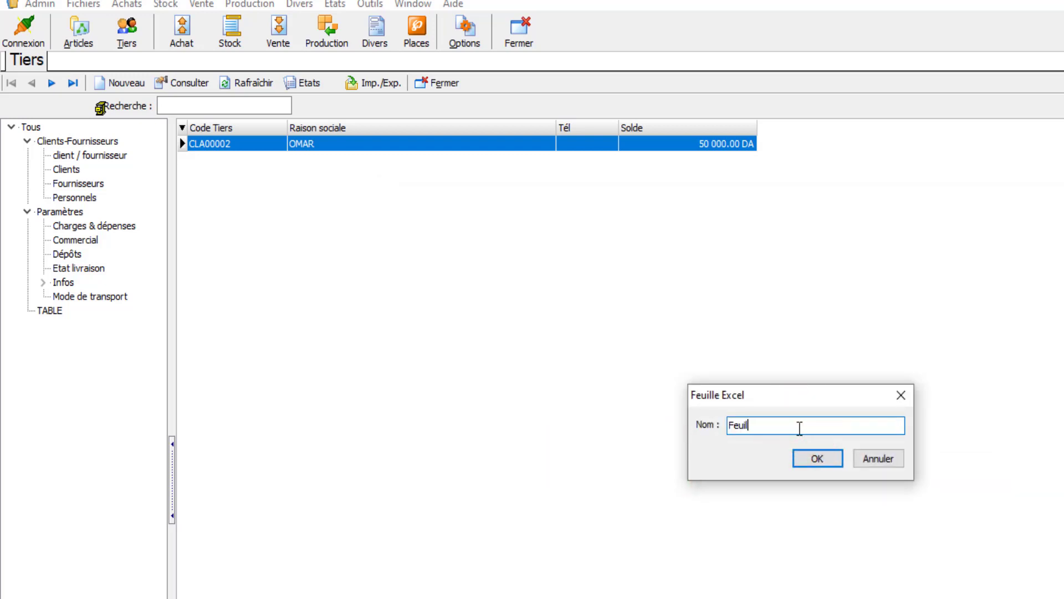
click(811, 460)
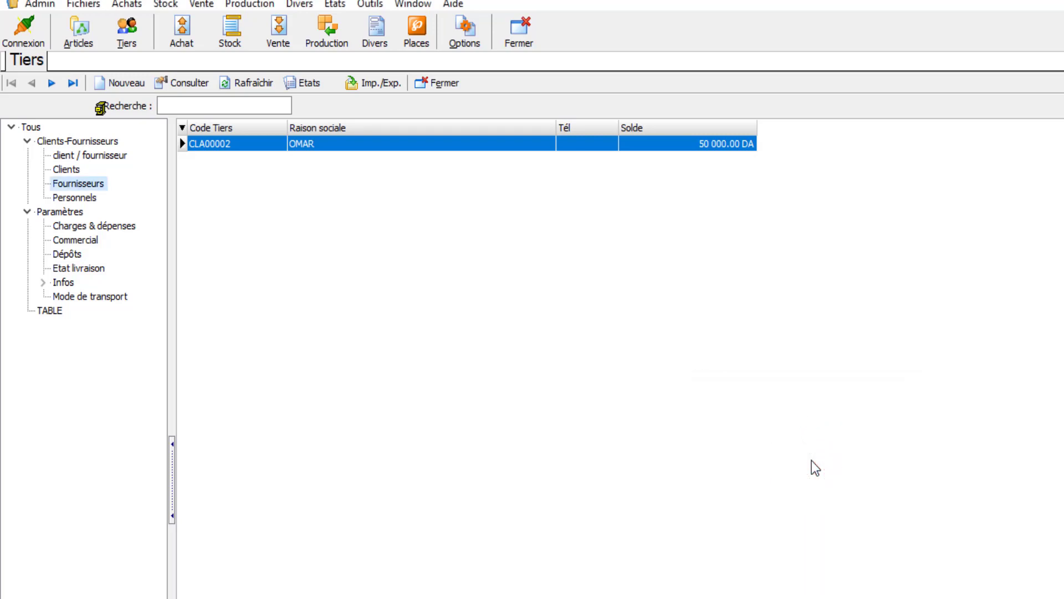
click(67, 169)
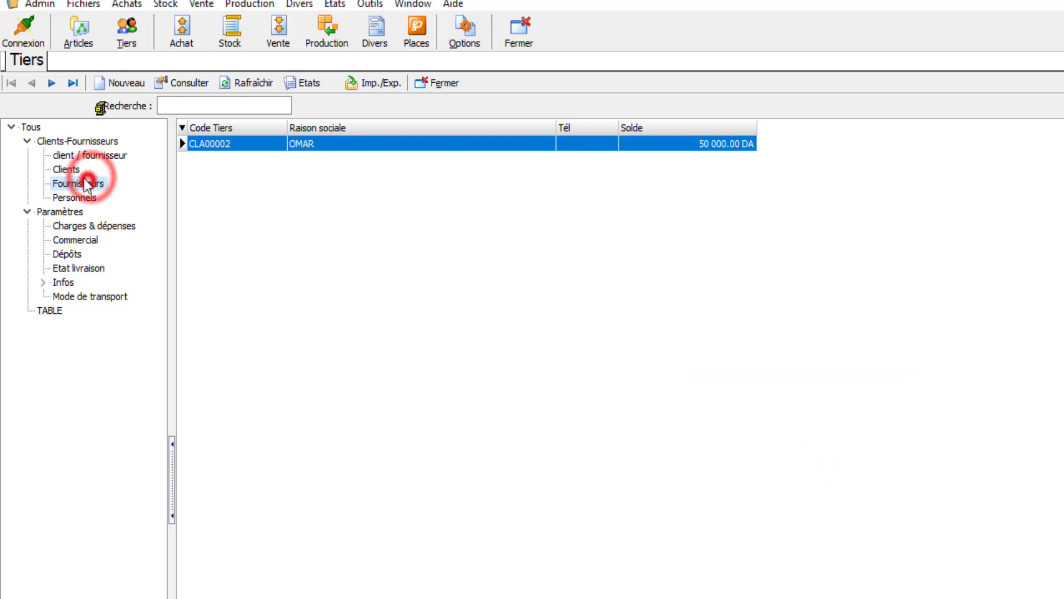
click(73, 184)
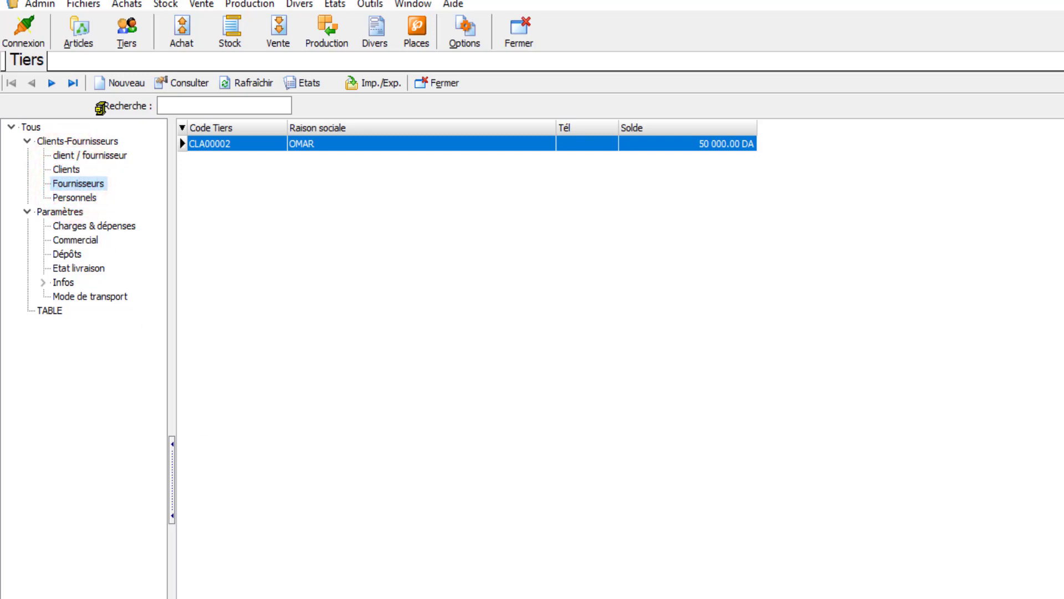
- Discard the unsaved workbook Classeur1, and save TIERS.xlsx with the supplier entry moved up from row 3 to cells A2:B2
key(alt+F4)
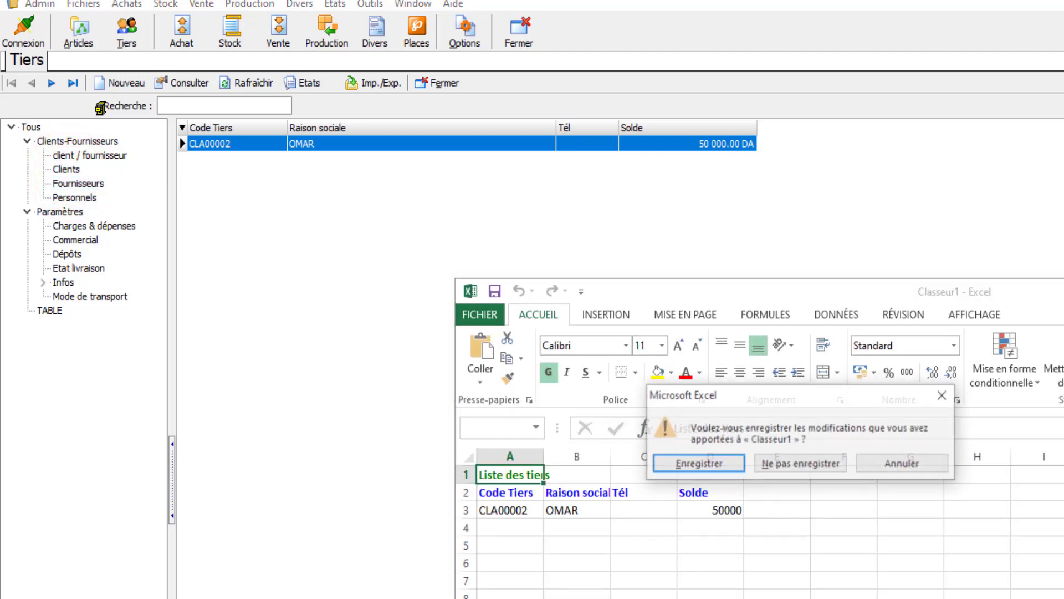
click(803, 463)
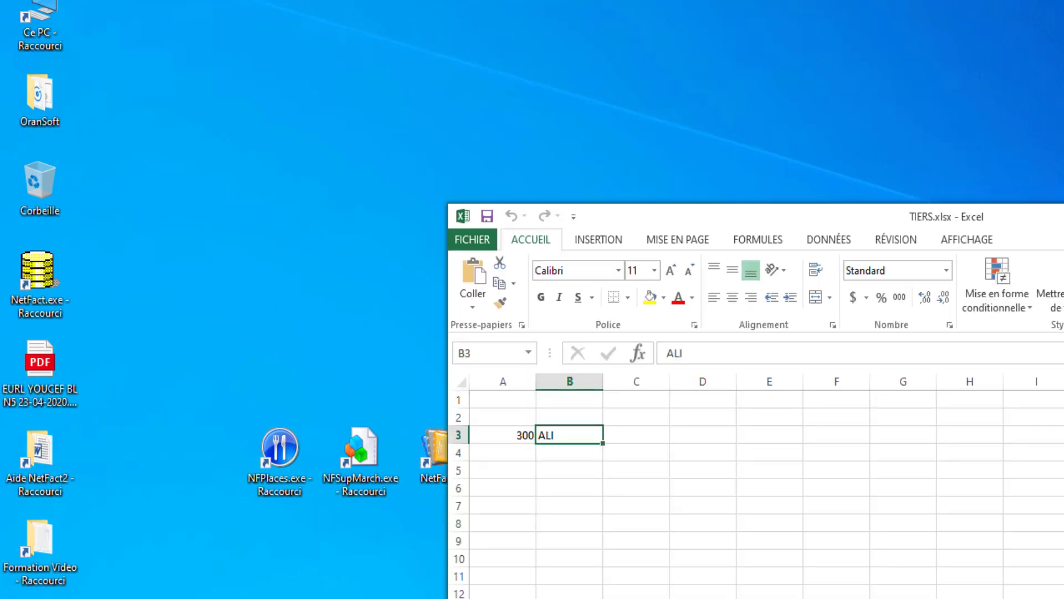
click(506, 436)
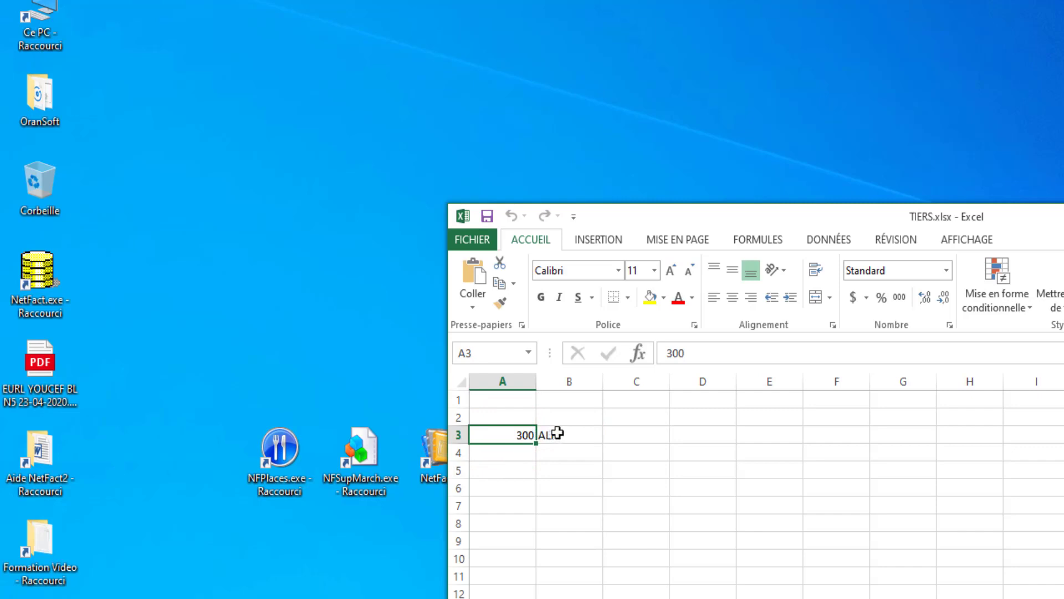
drag(556, 434, 490, 417)
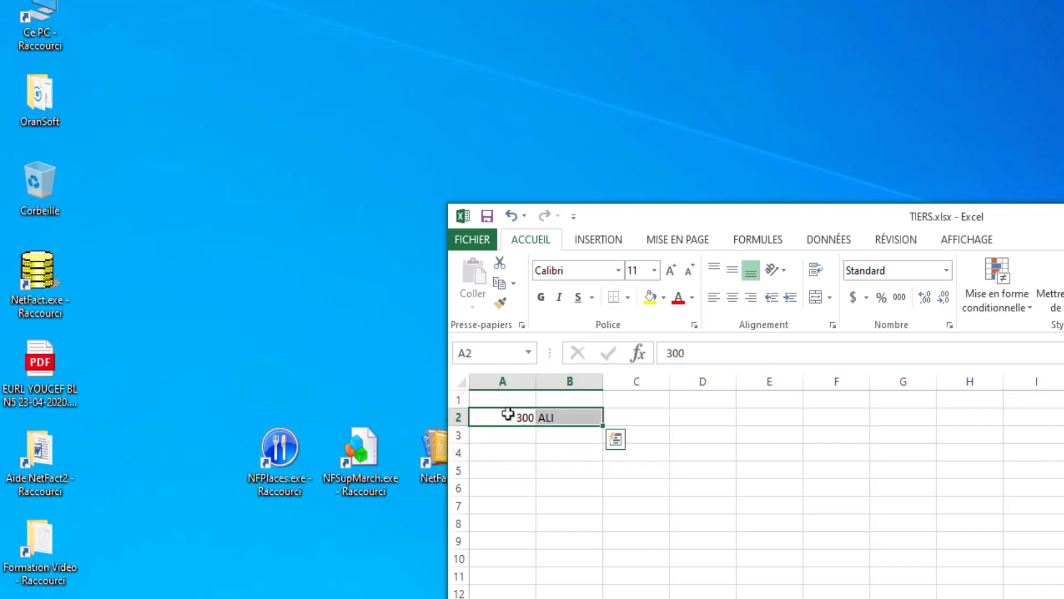
key(alt+F4)
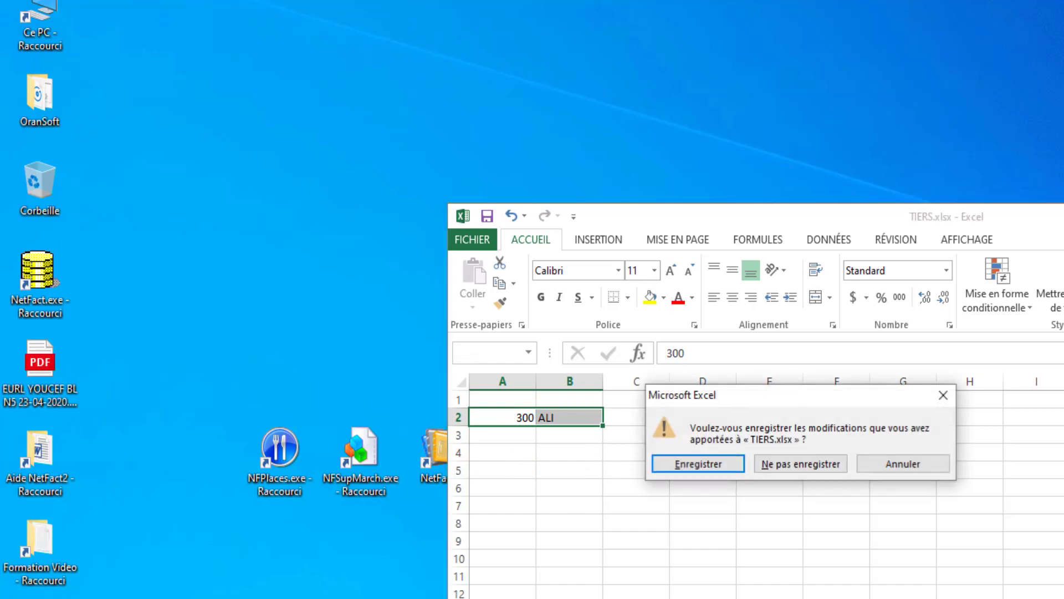
click(697, 464)
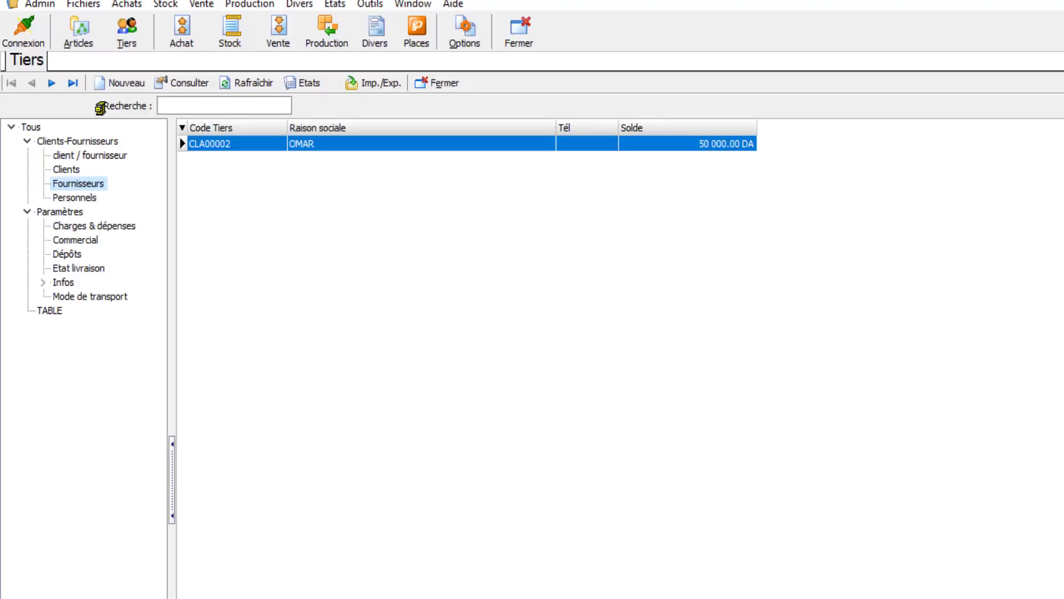
- Import sheet Feuil2 of the Excel file TIERS.xlsx into the Fournisseurs category in NetFact2
click(375, 84)
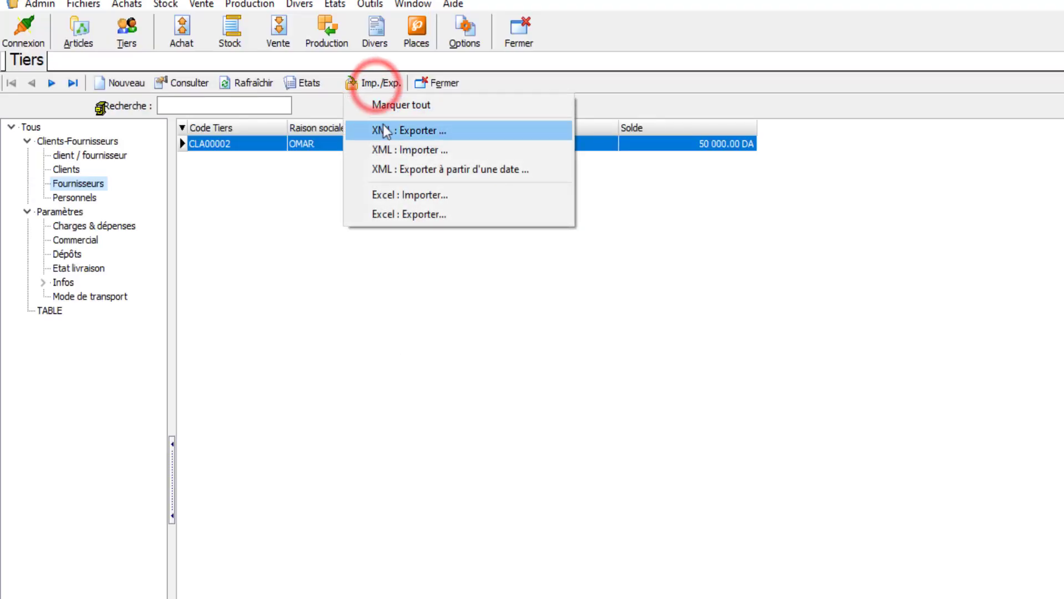
click(398, 195)
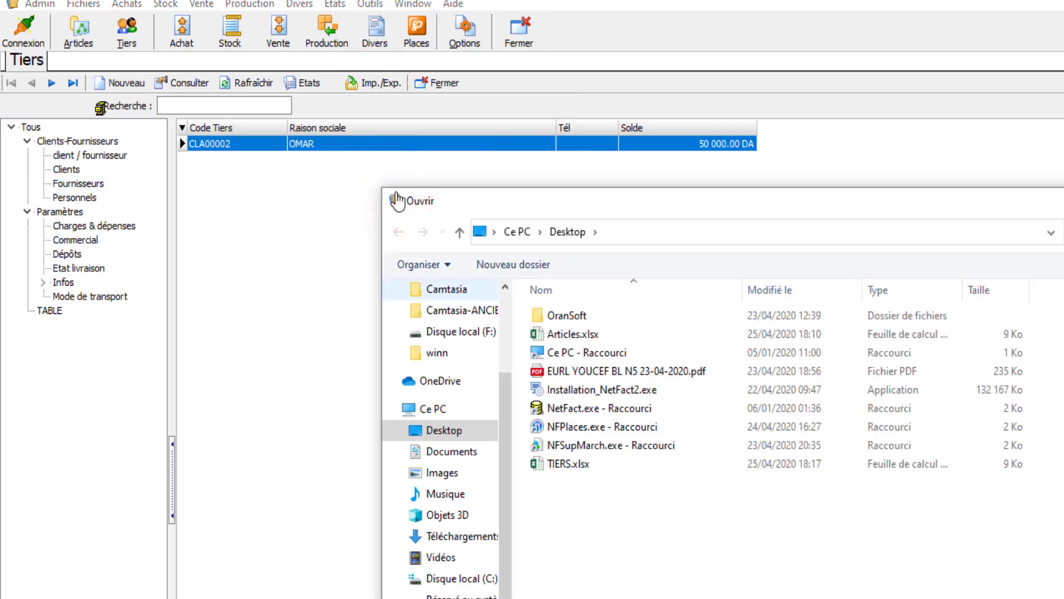
double_click(569, 463)
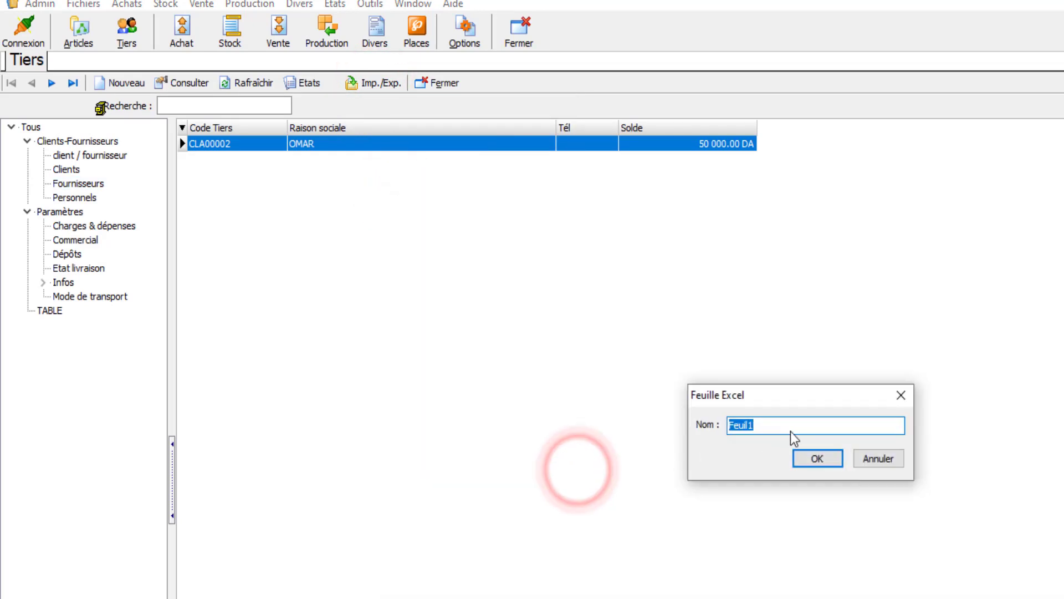
click(791, 430)
key(BackSpace)
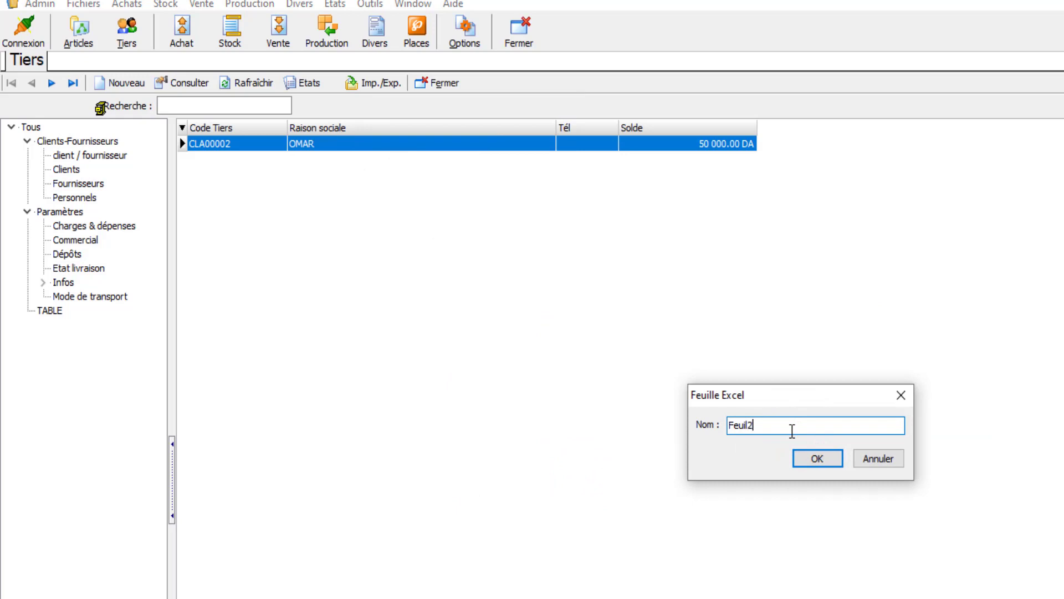
click(825, 458)
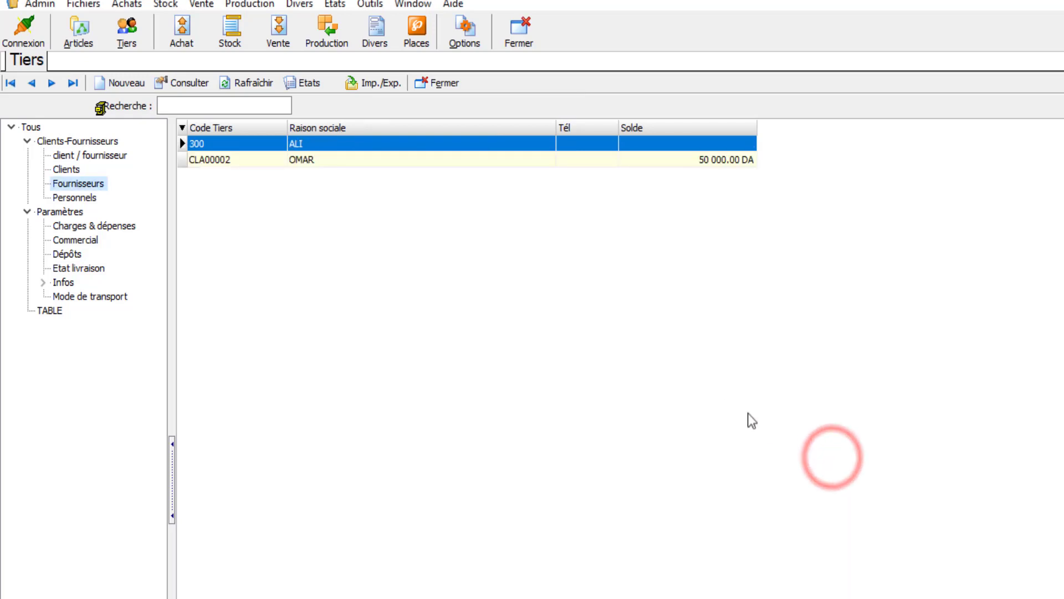
- Check the code and company name of imported supplier 300 in the Fournisseurs list
click(238, 143)
click(308, 145)
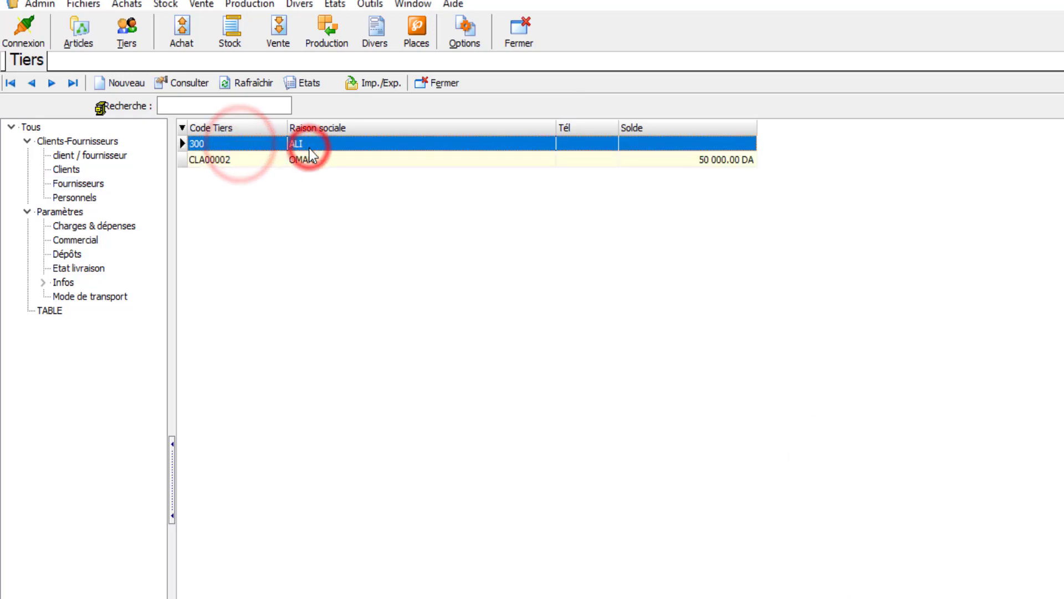
click(209, 144)
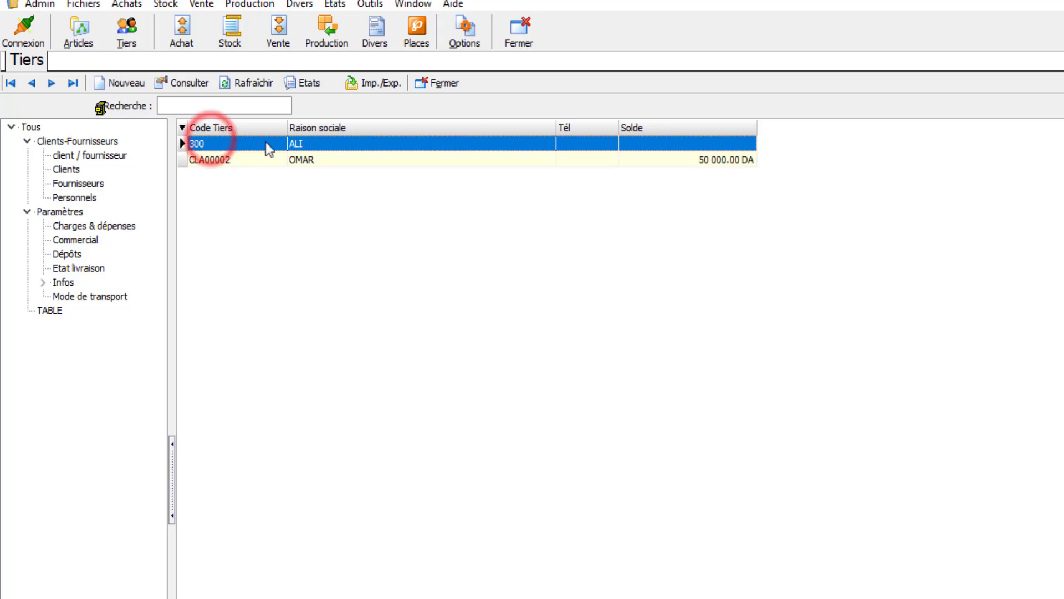
click(304, 145)
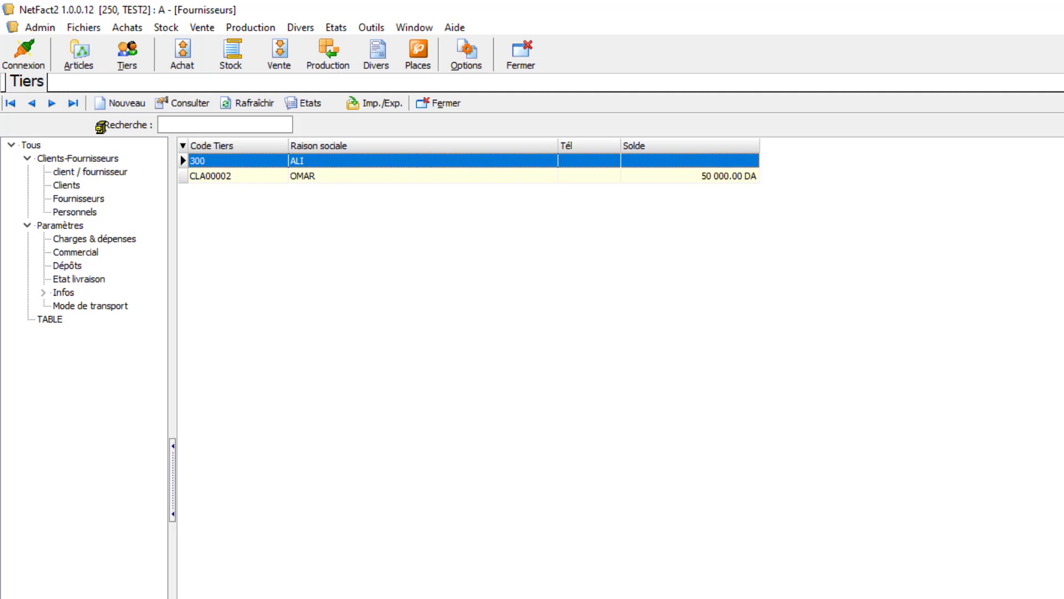
- Open the Articles list for all families and add the Qte column to it
click(85, 65)
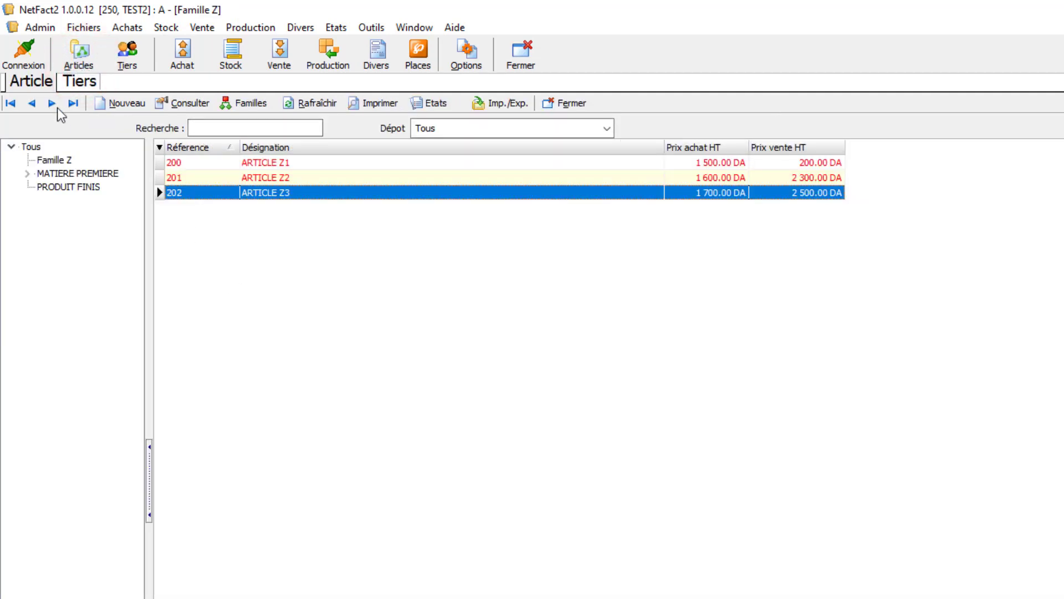
click(31, 147)
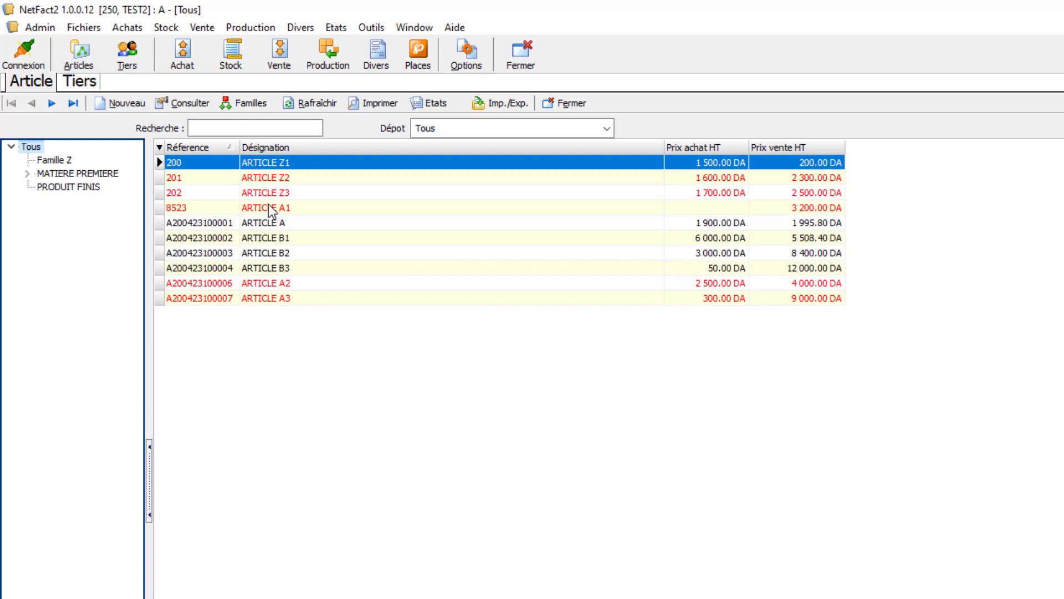
click(157, 151)
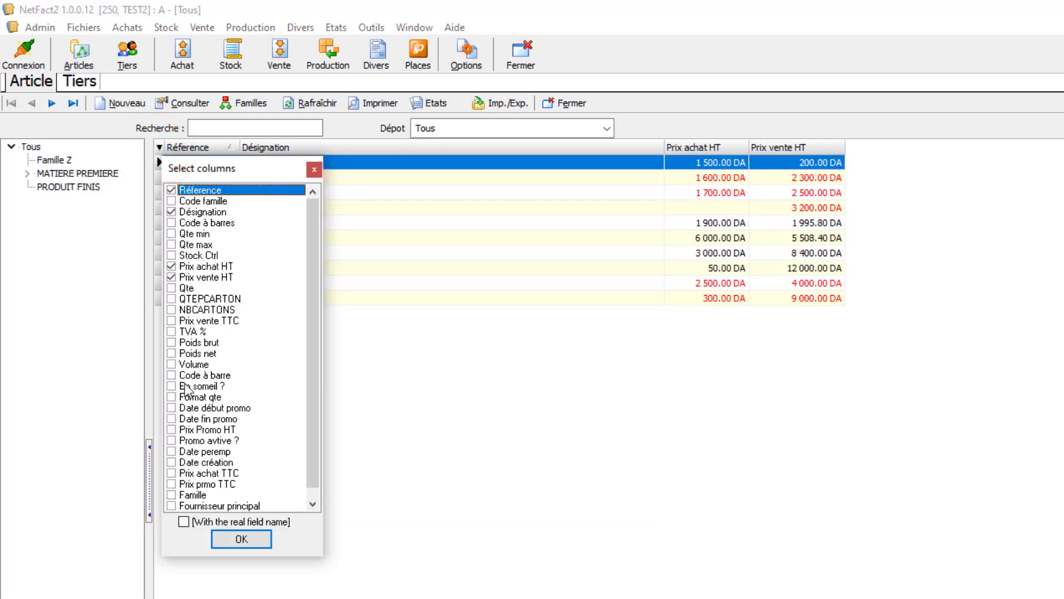
scroll(188, 403, down, 1)
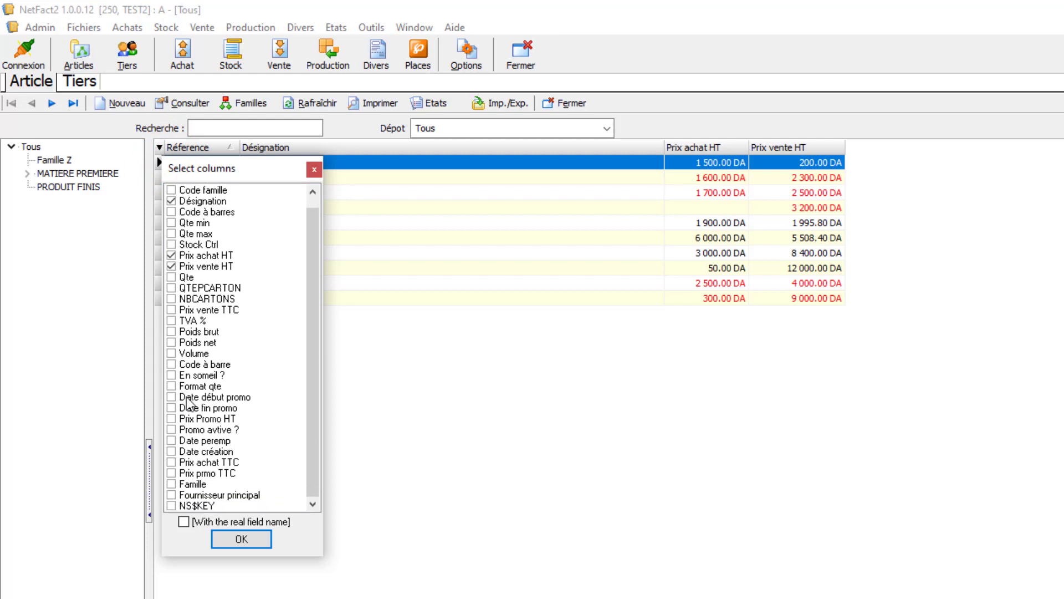
scroll(188, 403, up, 1)
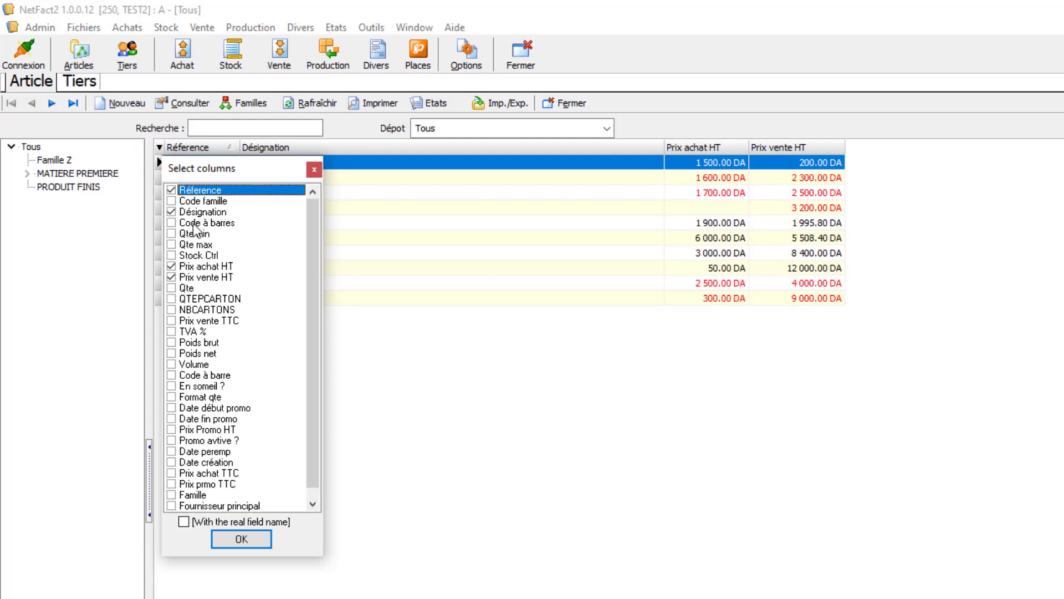
click(176, 288)
click(257, 538)
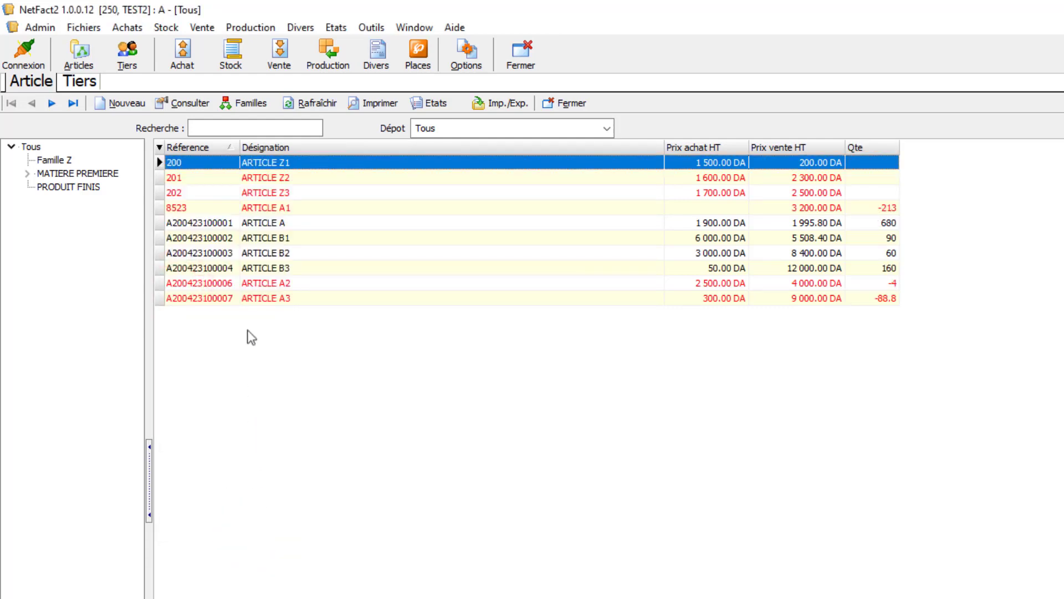
- Open the stock inventory list (Inventaire) and start a new inventory document
click(237, 67)
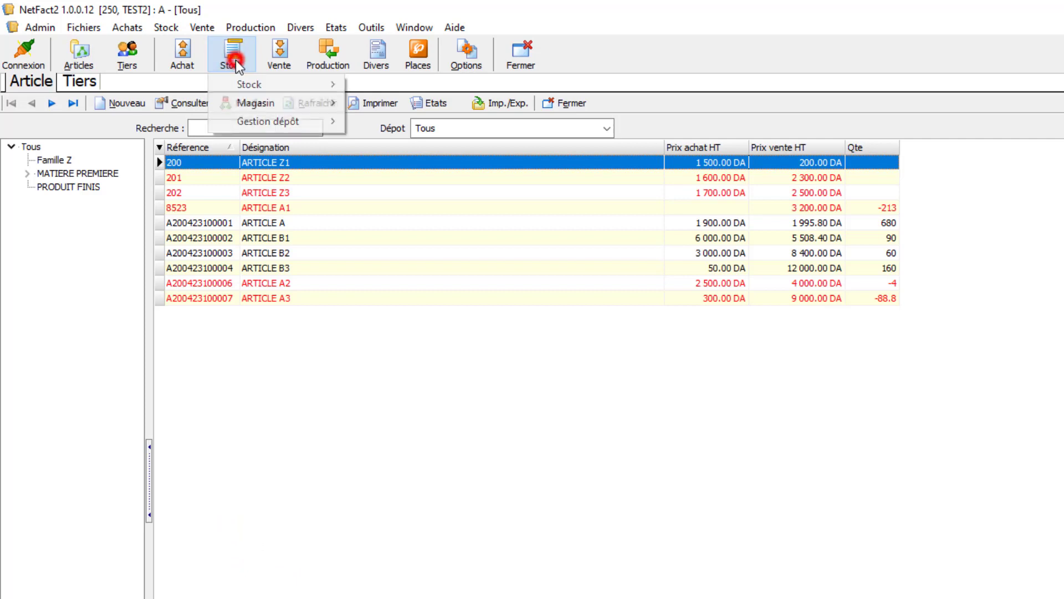
click(239, 82)
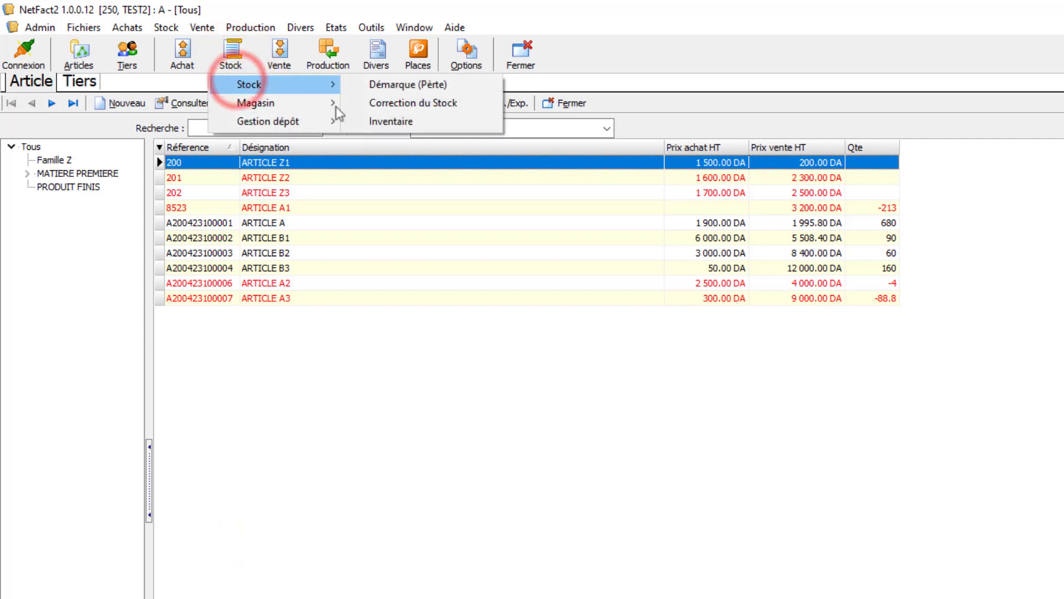
click(388, 121)
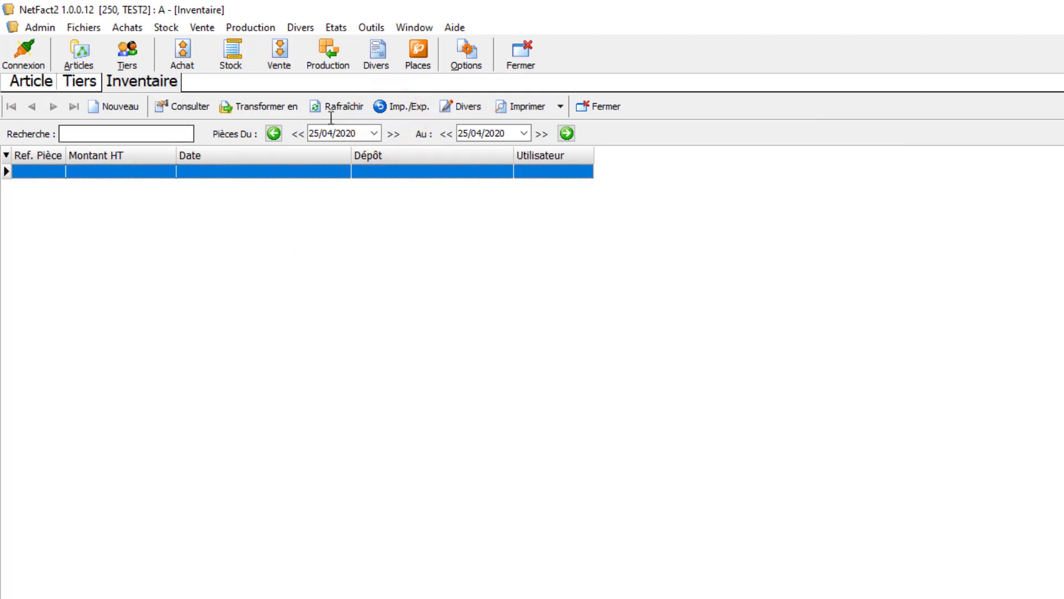
click(124, 107)
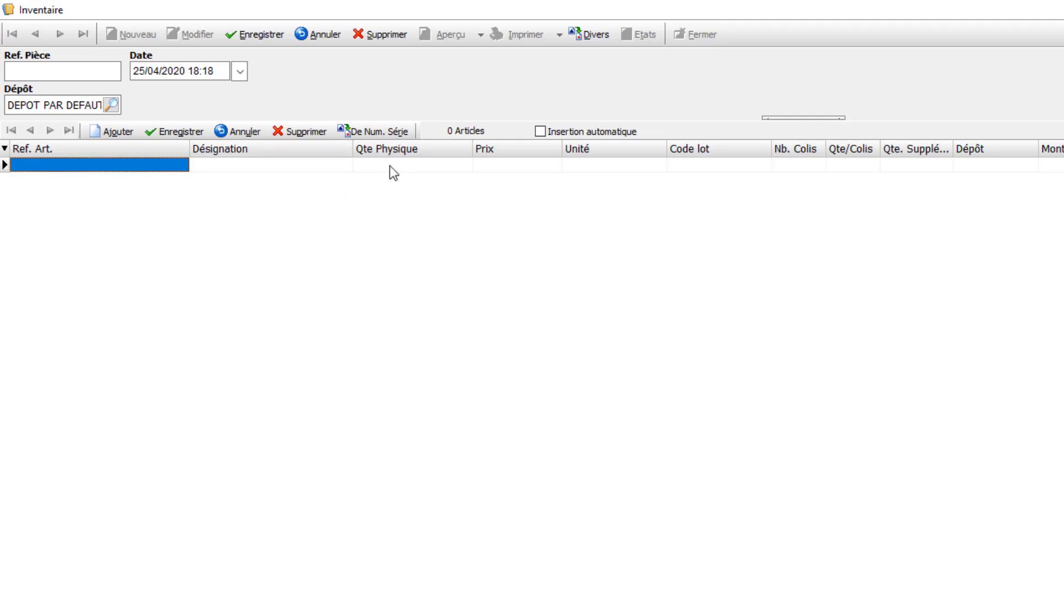
click(501, 164)
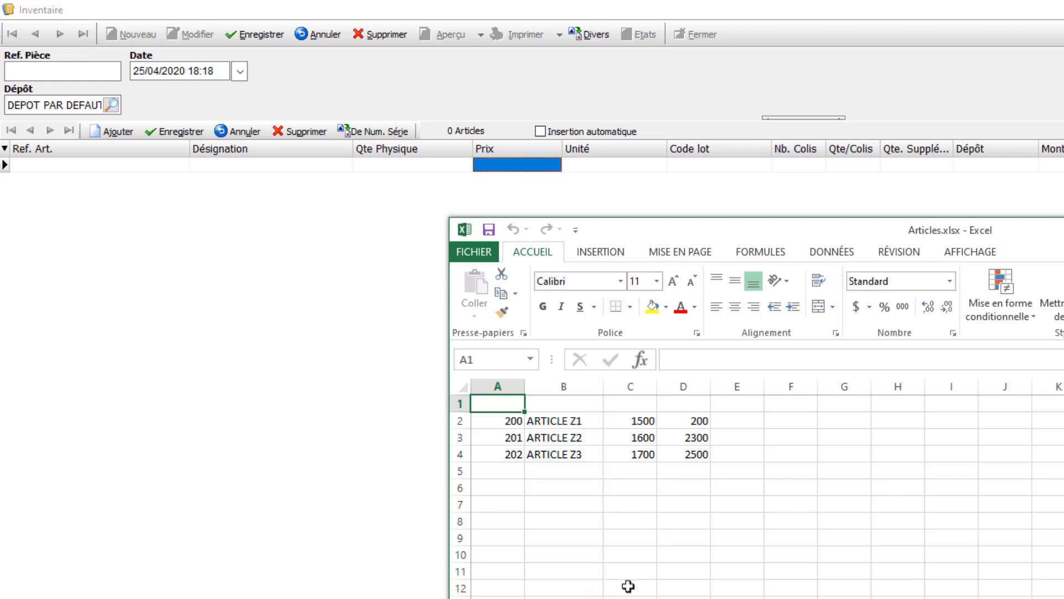
- Clear the sale prices in cells D2:D4 of Articles.xlsx in Excel, and close the workbook with its changes saved
drag(687, 455, 695, 421)
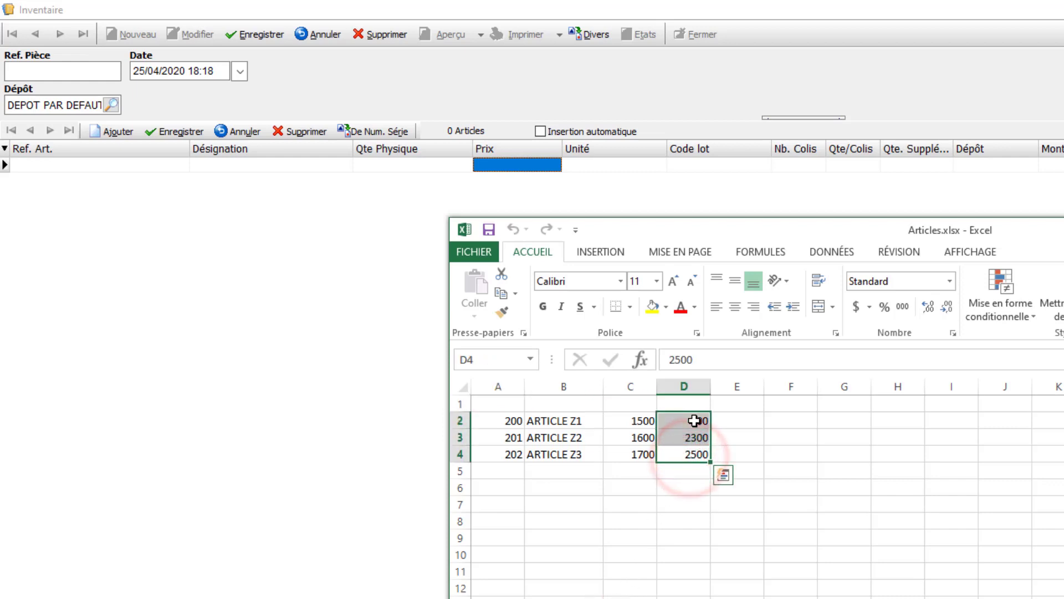
key(Delete)
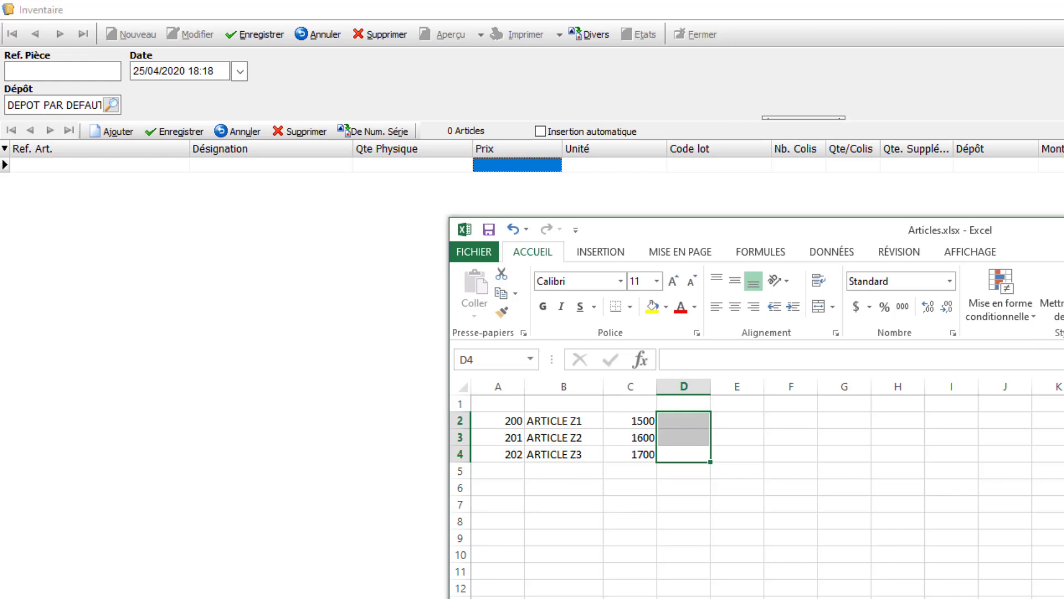
key(alt+F4)
click(698, 464)
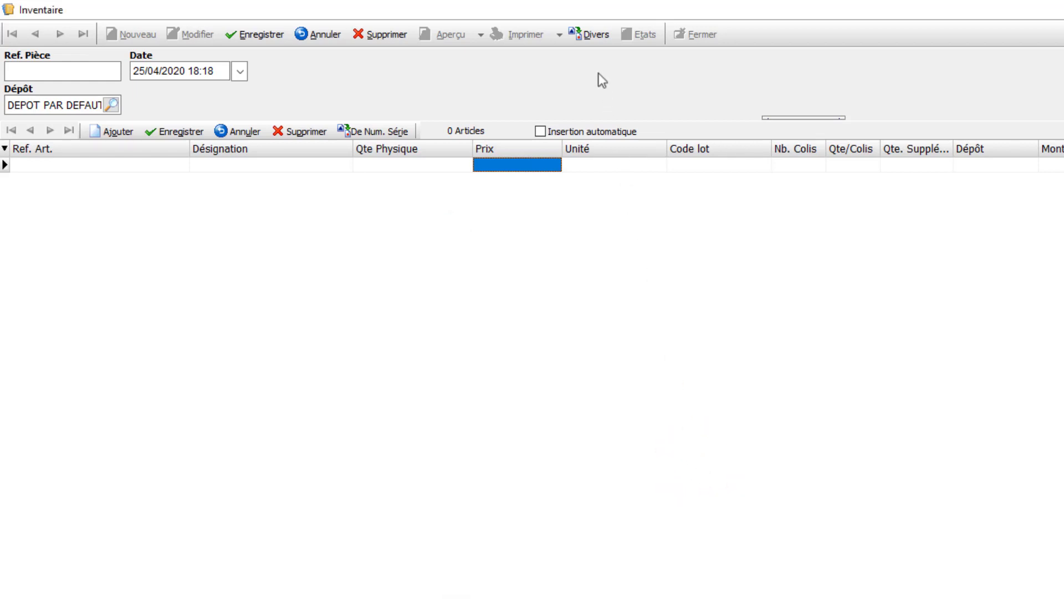
- Try to import sheet Feuil1 of the Excel file TIERS.xlsx into the new inventory document
click(589, 38)
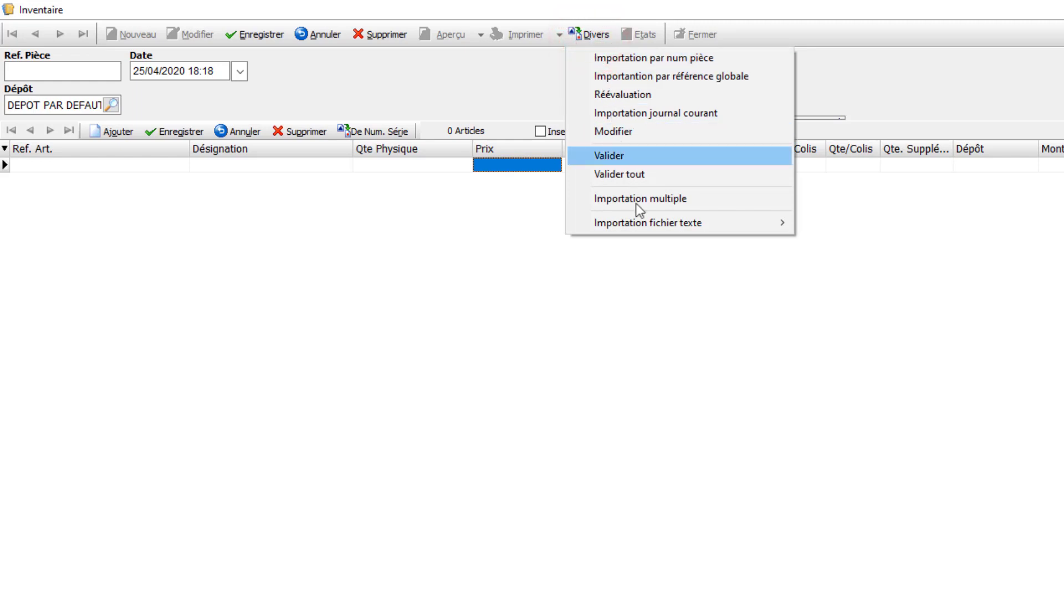
click(638, 221)
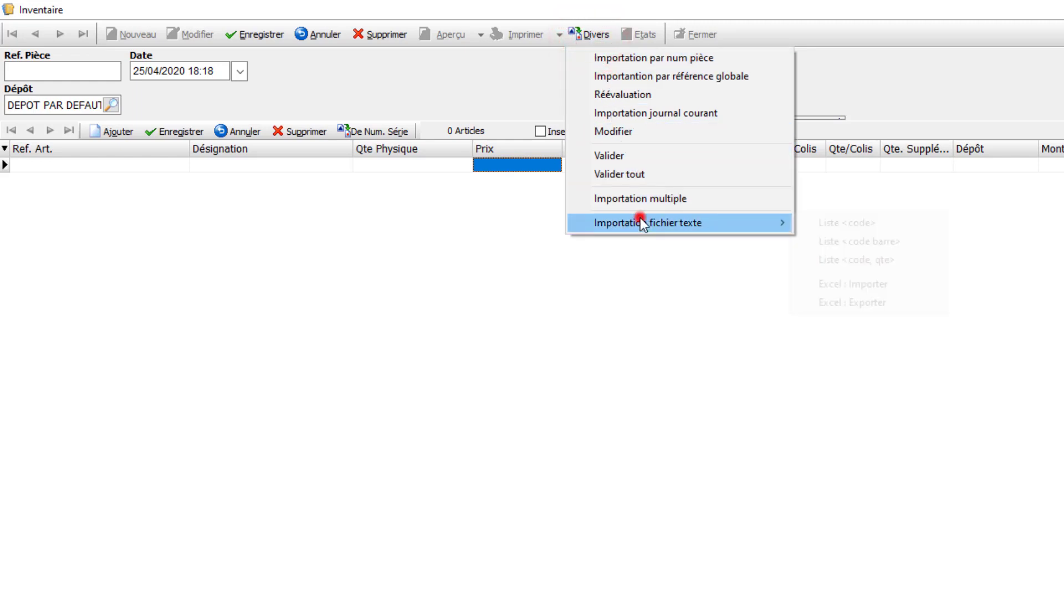
click(866, 285)
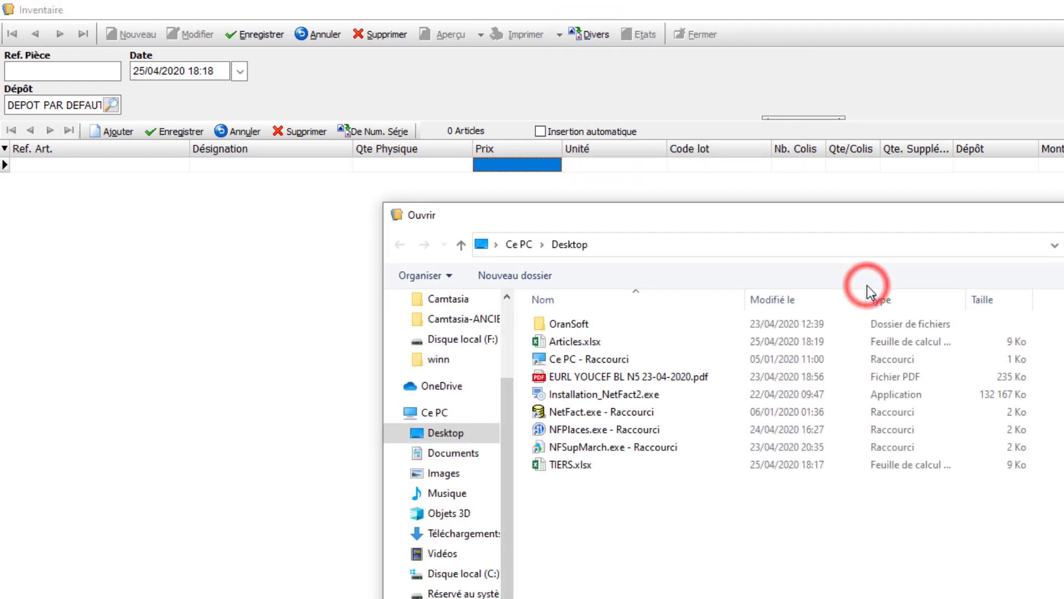
double_click(582, 466)
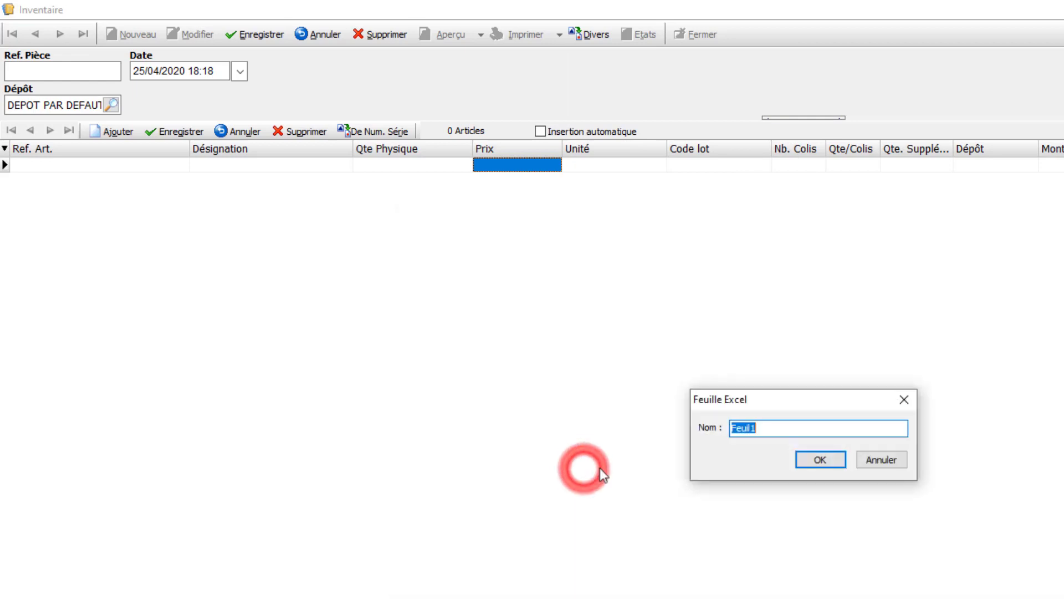
click(813, 456)
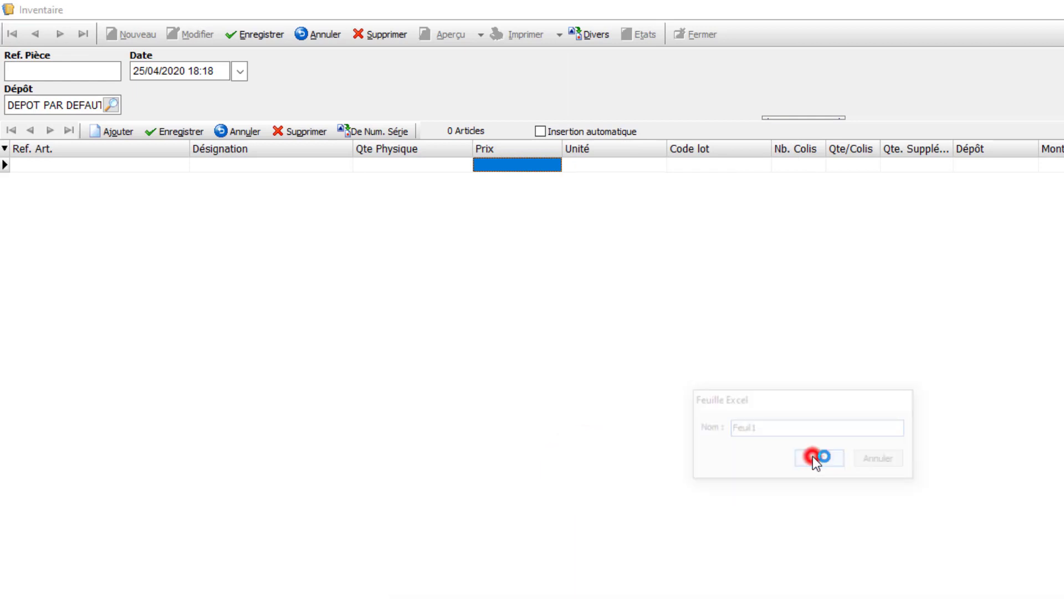
click(914, 463)
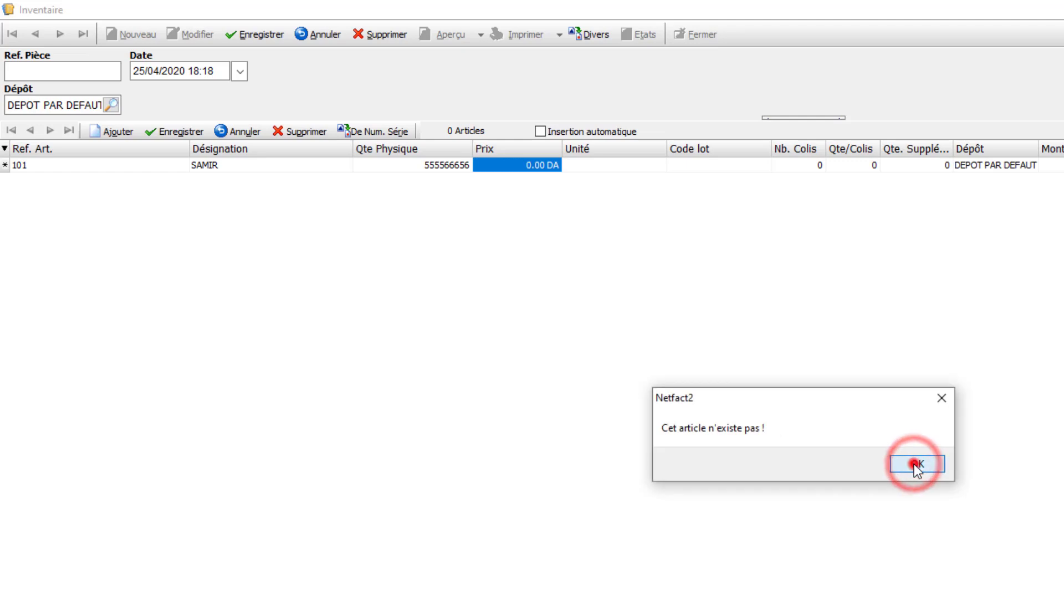
click(915, 463)
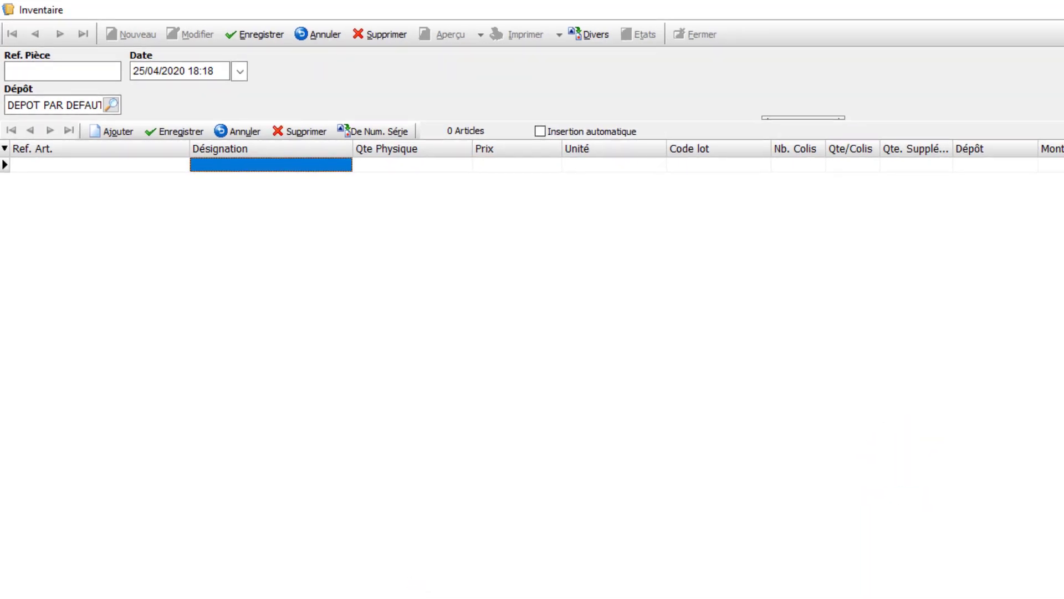
- Switch to Articles.xlsx in Excel, clear the article names in B2:B4 and move the quantities from C2:C4 into B2:B4
click(413, 597)
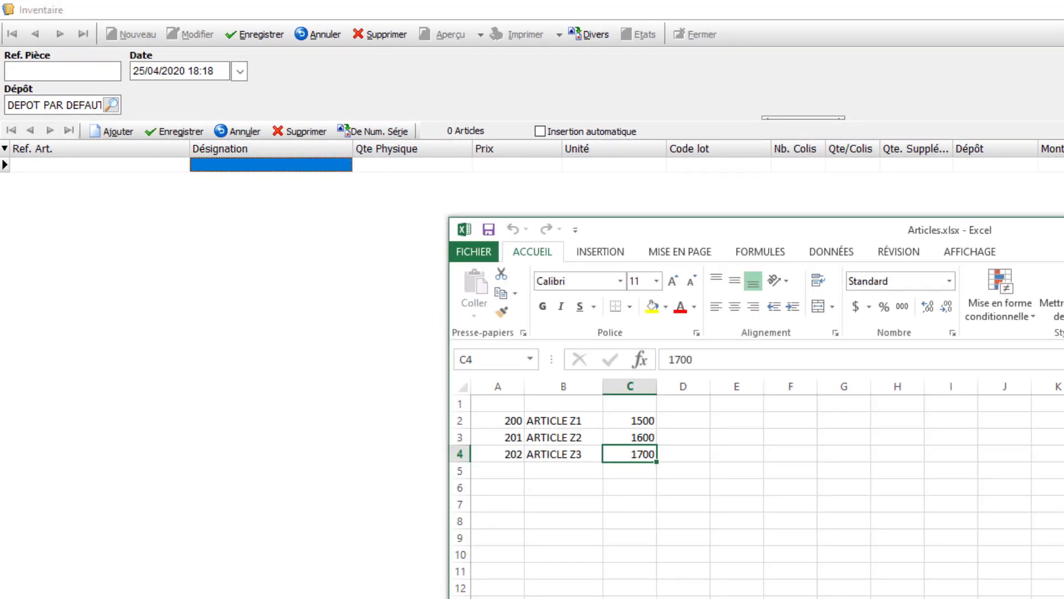
key(alt+F4)
key(super+d)
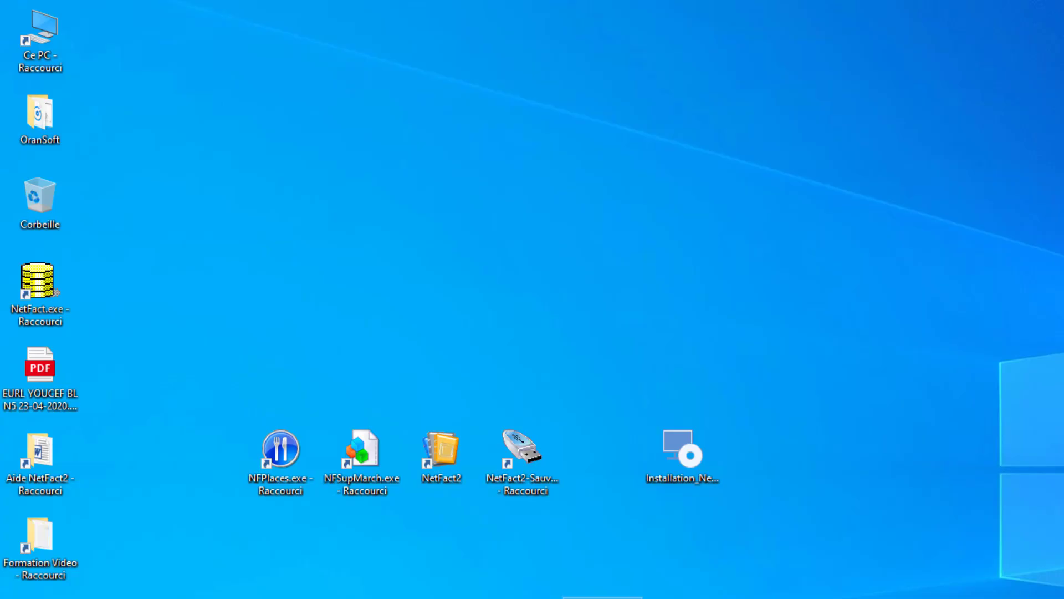
key(super+d)
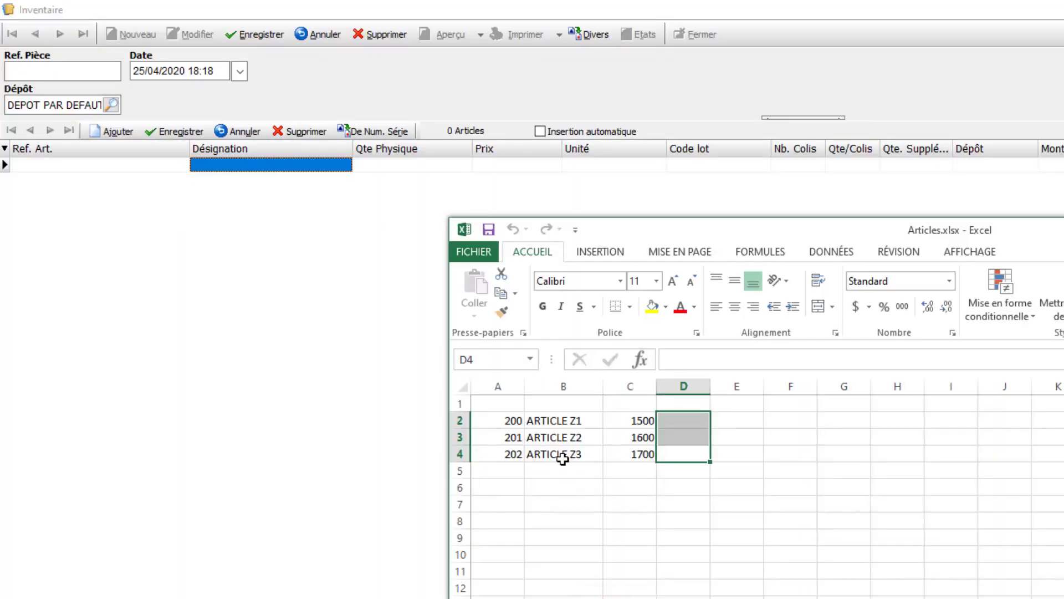
click(563, 459)
drag(562, 459, 568, 423)
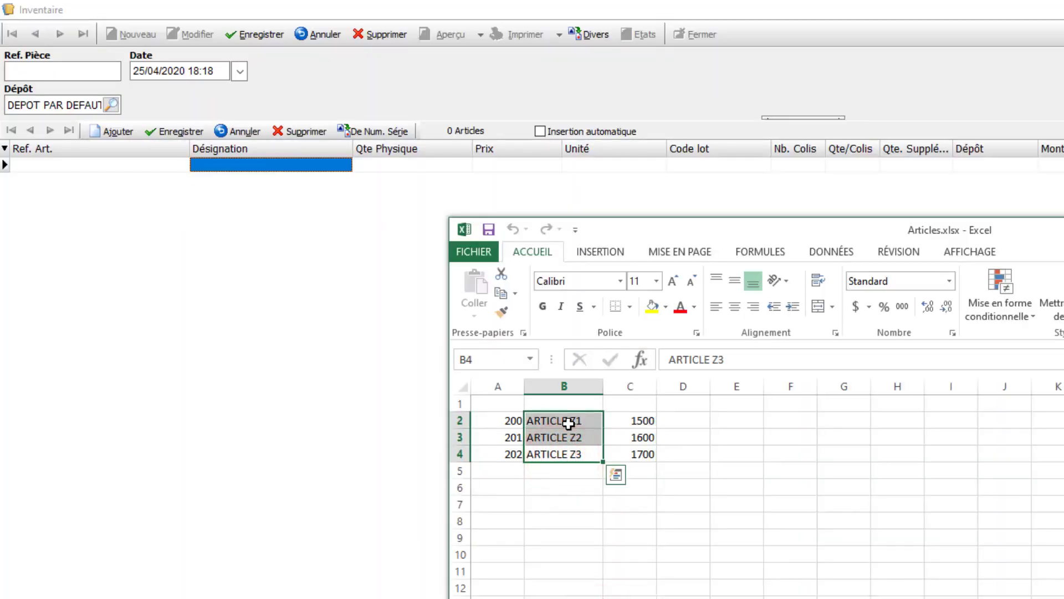
key(Delete)
drag(642, 419, 613, 446)
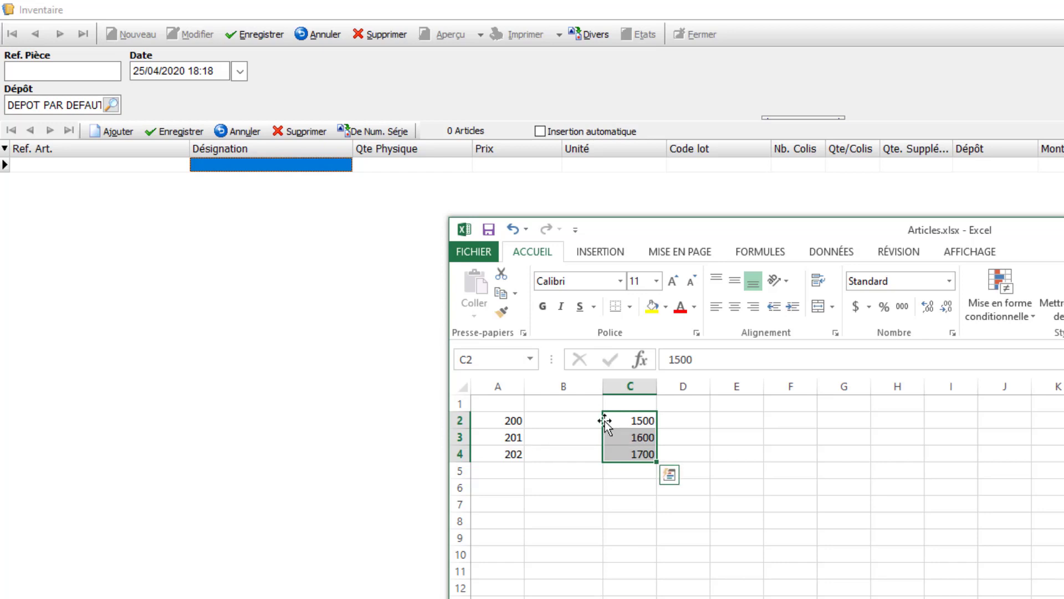
drag(602, 421, 557, 420)
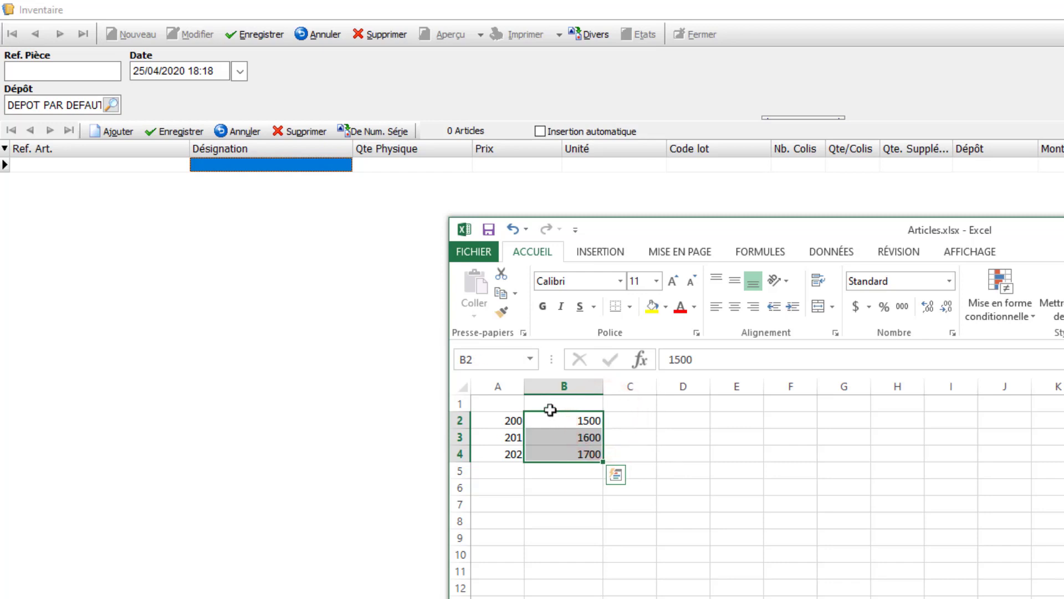
- Place the Qte Physique column directly after Ref. Art. in the inventory lines, and close Articles.xlsx with its changes saved
drag(371, 146, 238, 152)
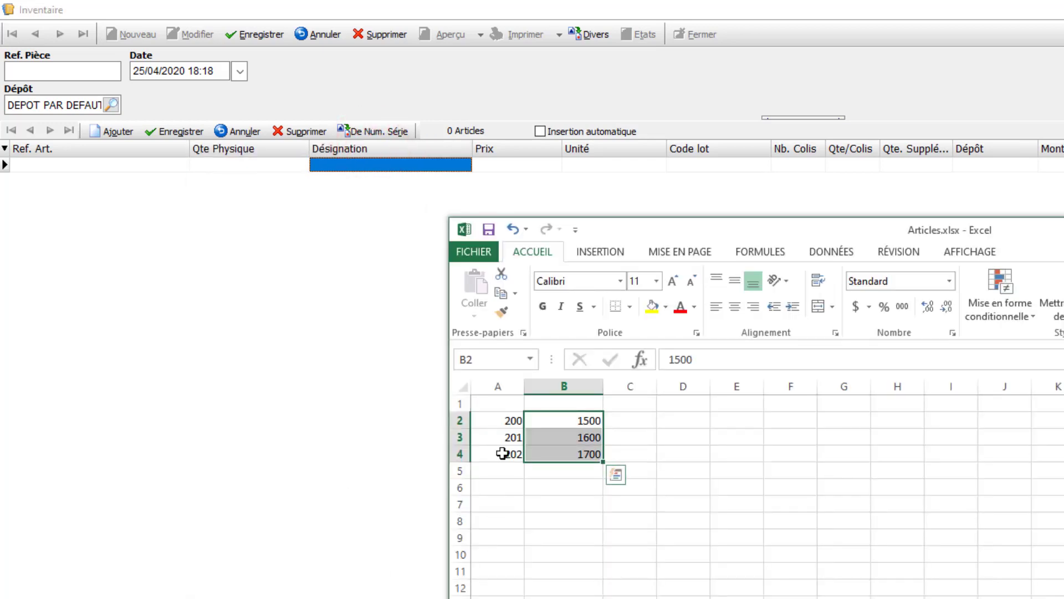
click(508, 421)
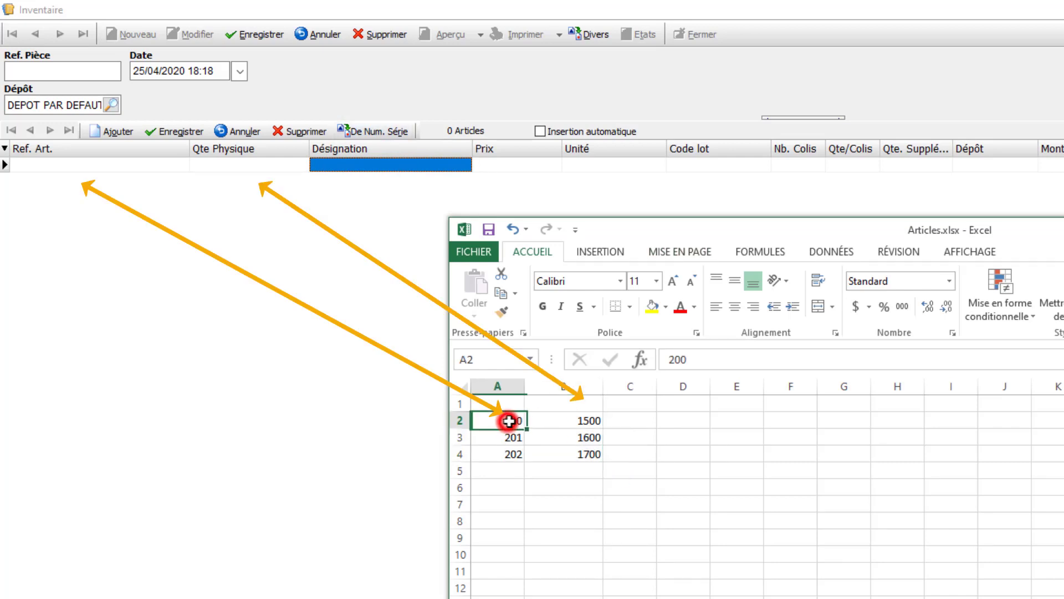
click(563, 422)
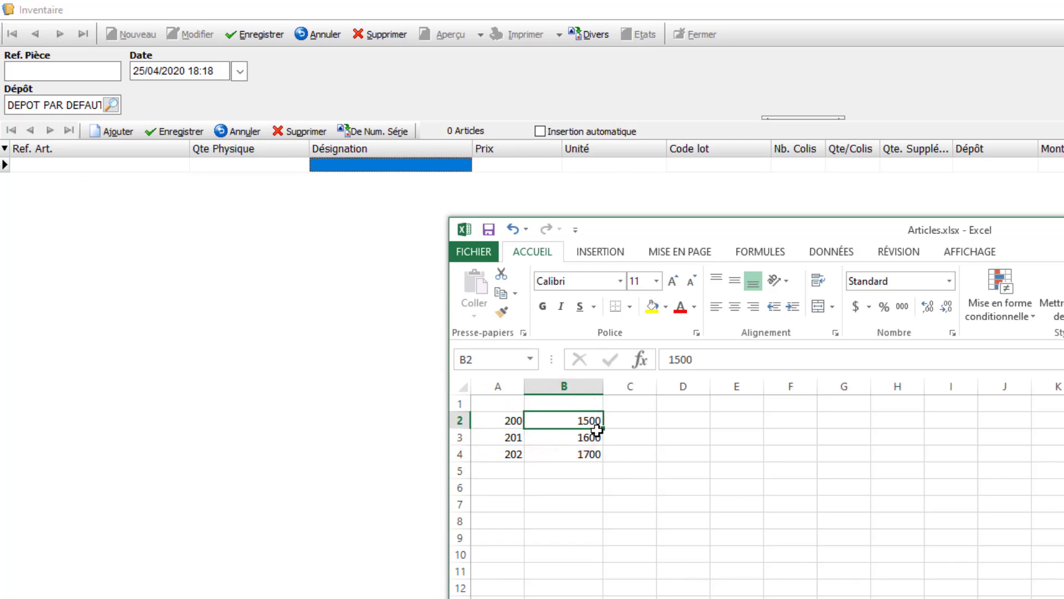
key(alt+F4)
click(676, 464)
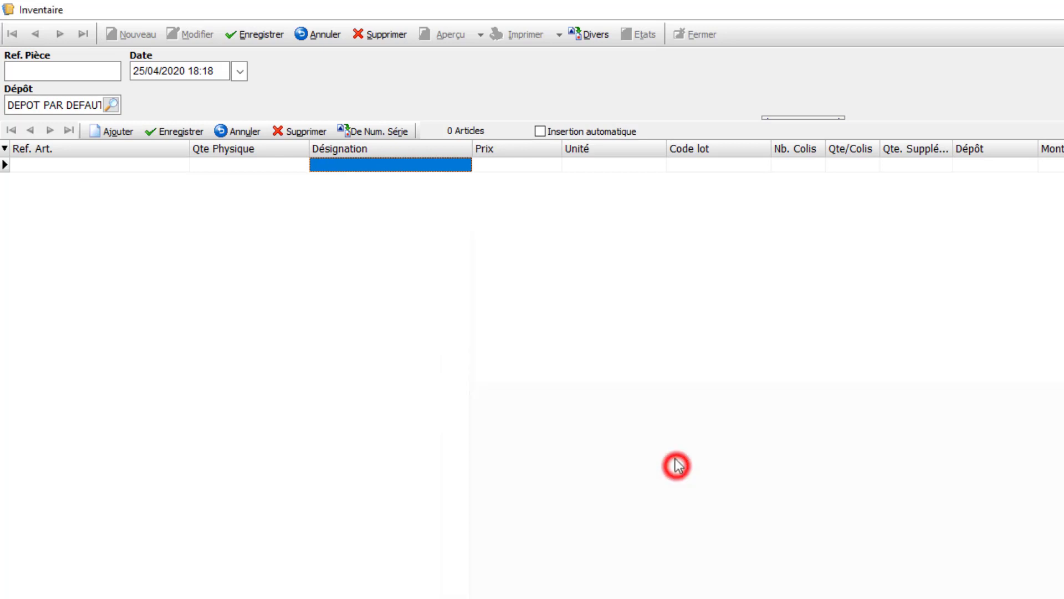
- Import the Excel file Articles.xlsx from the Desktop into the inventory document
click(584, 36)
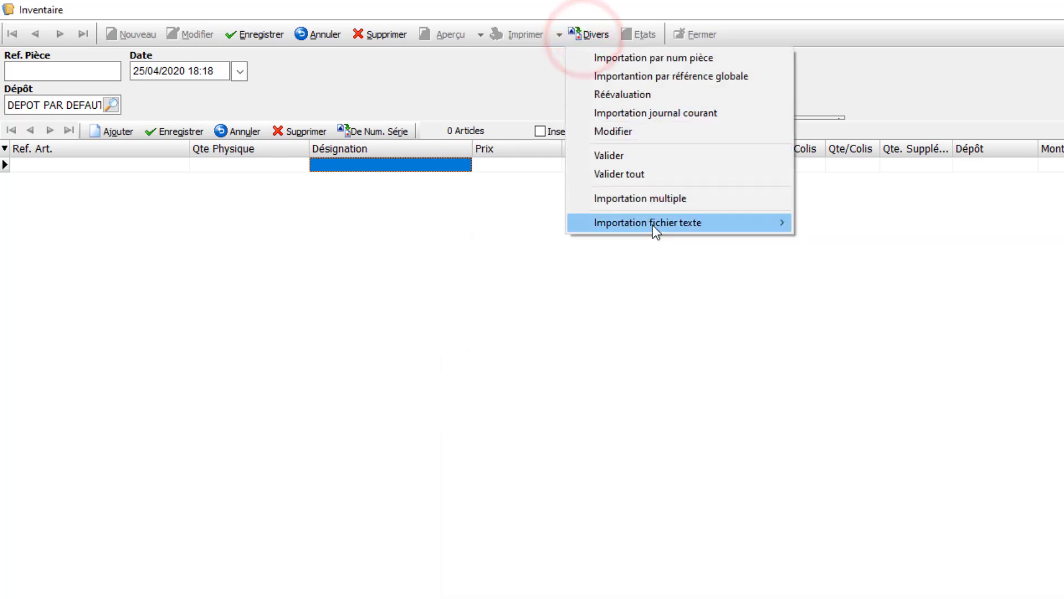
click(653, 225)
click(881, 284)
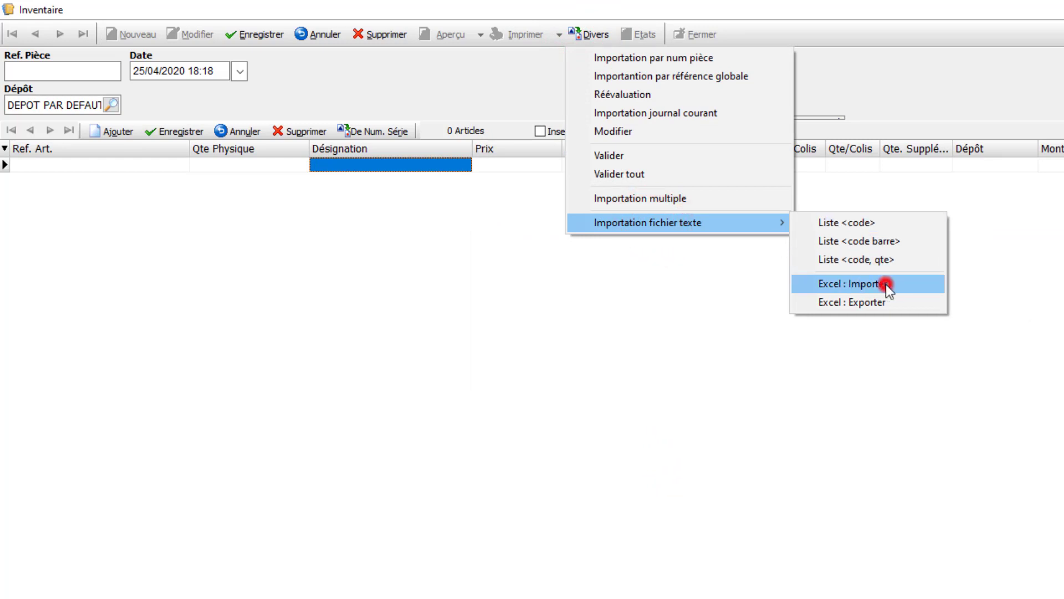
click(587, 469)
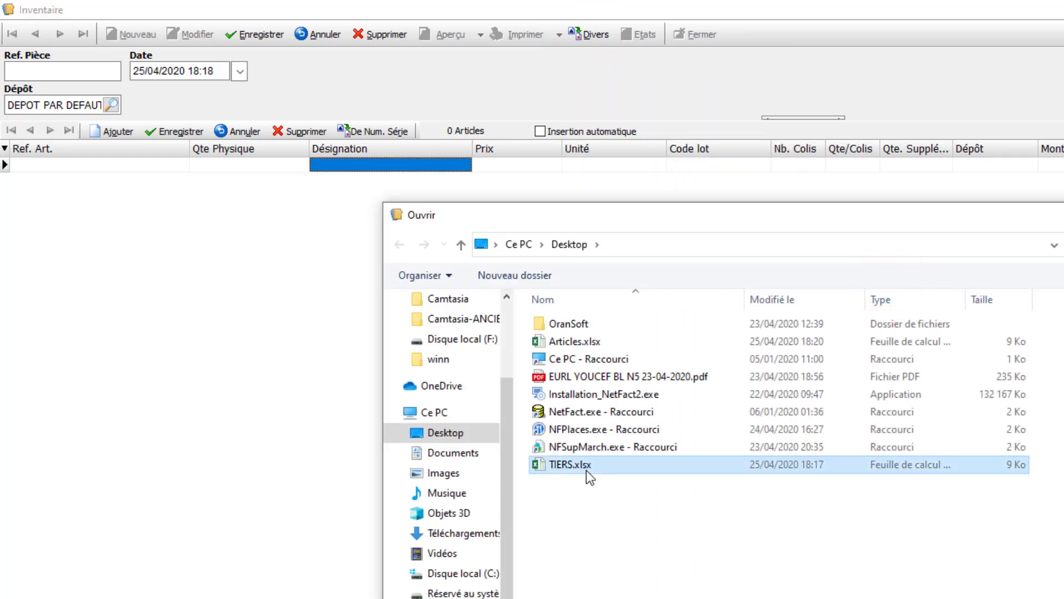
double_click(572, 342)
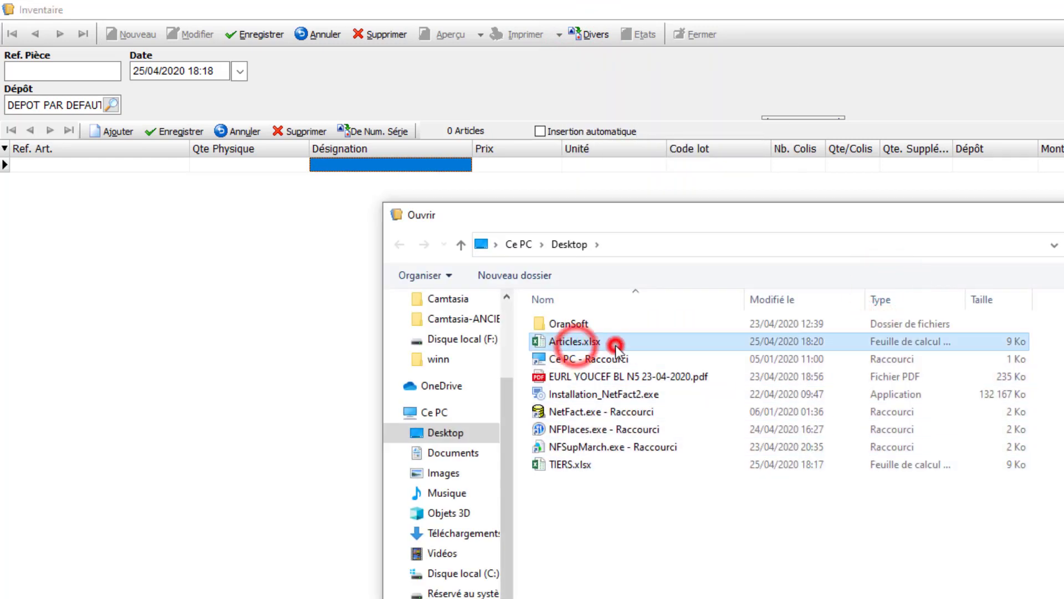
click(812, 460)
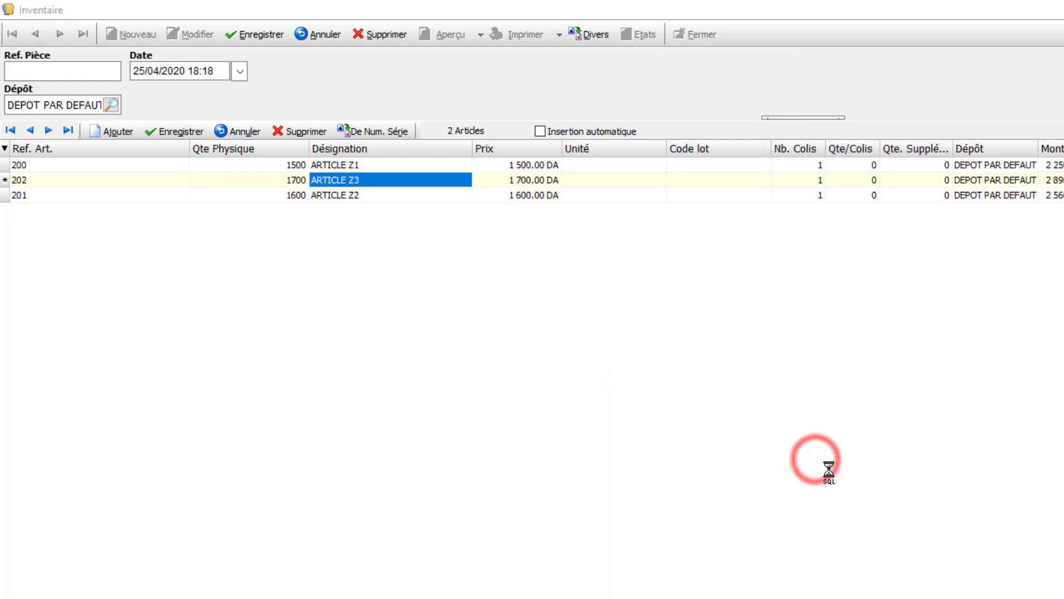
- Save the inventory document with the imported article lines and close it
click(25, 165)
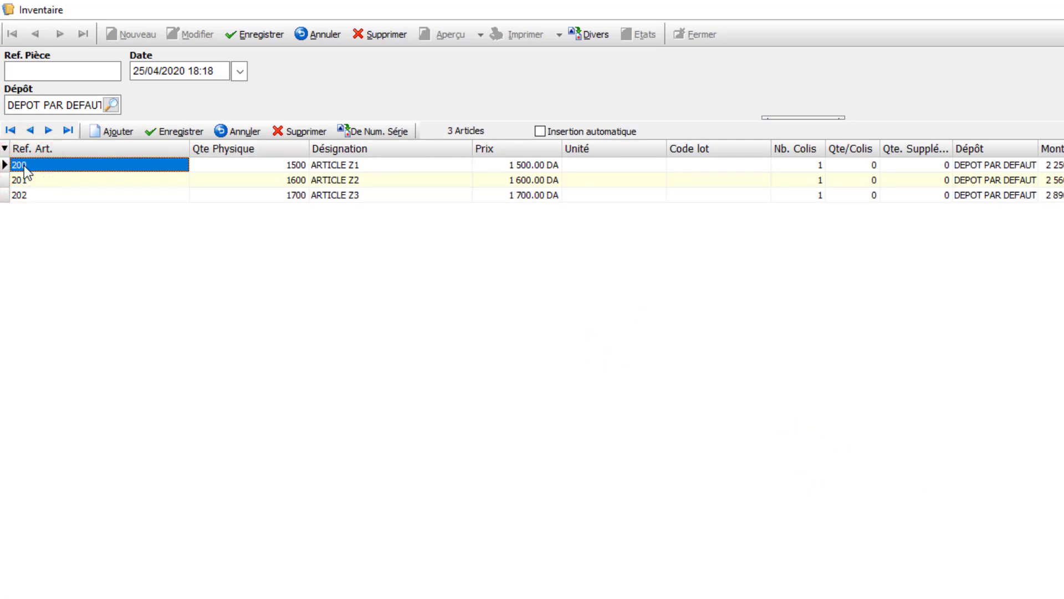
click(245, 40)
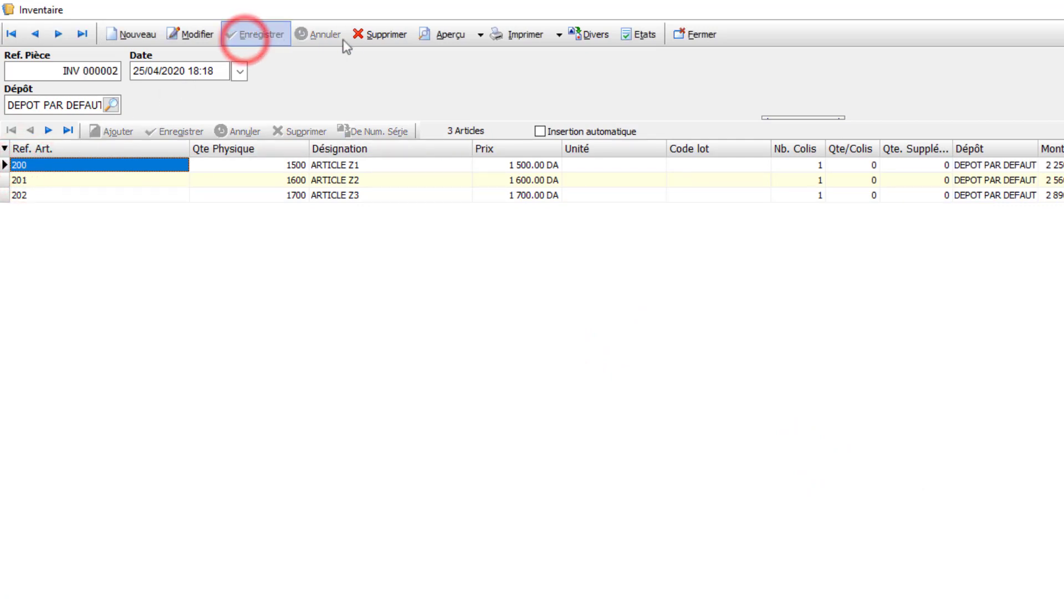
click(687, 38)
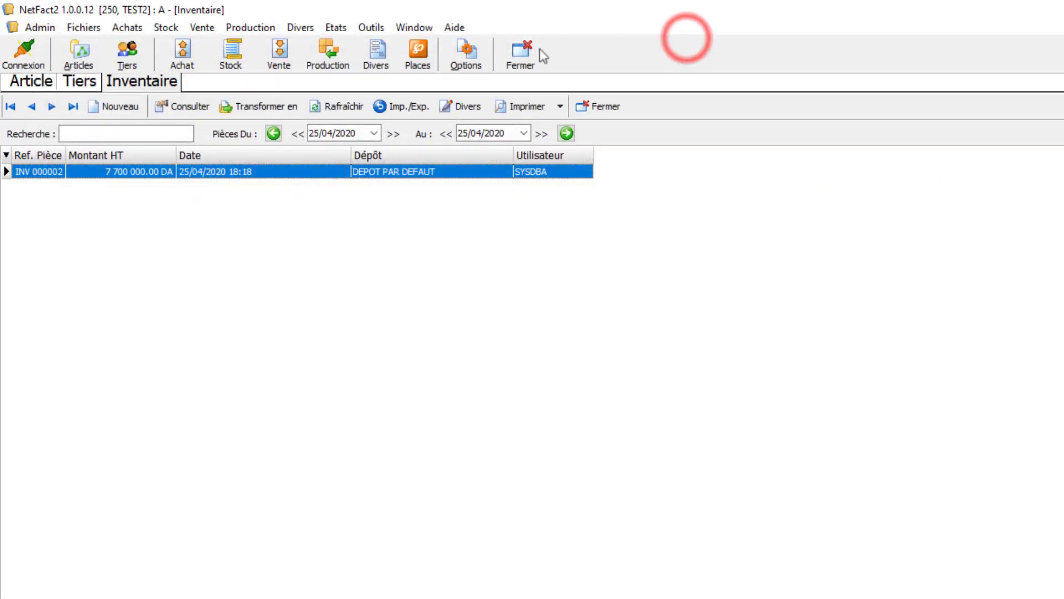
- Return to the Articles list and examine the stock quantities of the articles in Famille Z
click(31, 81)
click(49, 174)
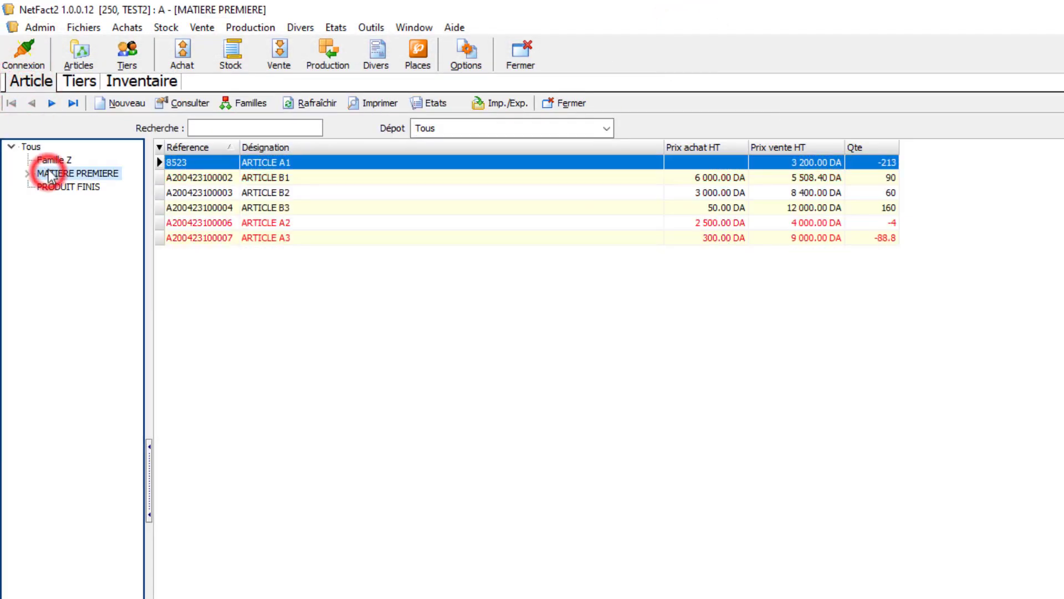
click(49, 161)
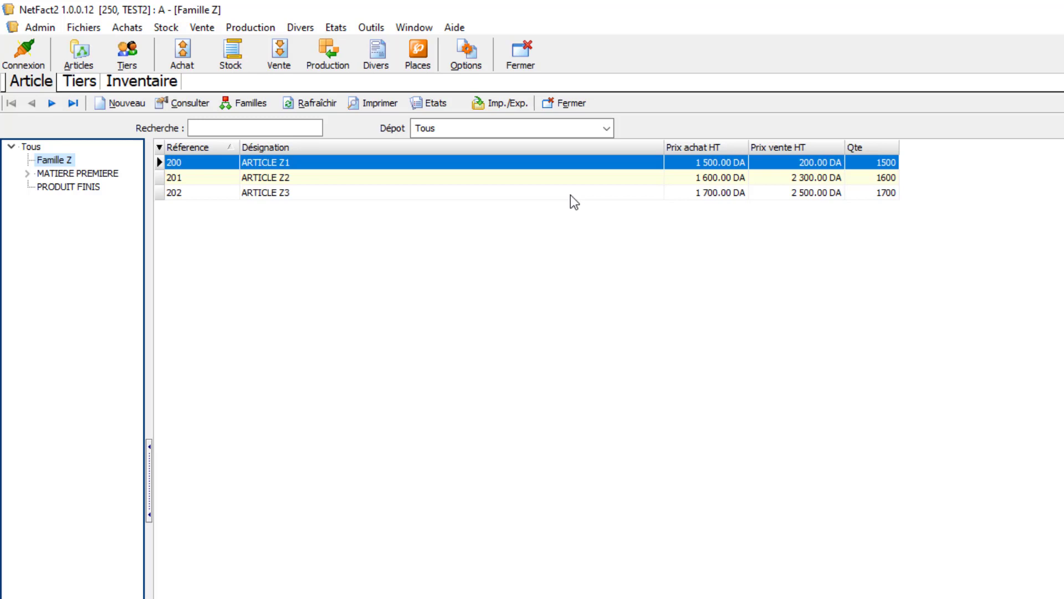
- Open the sales delivery notes list (Bons de livraison) and start a new delivery note
click(288, 69)
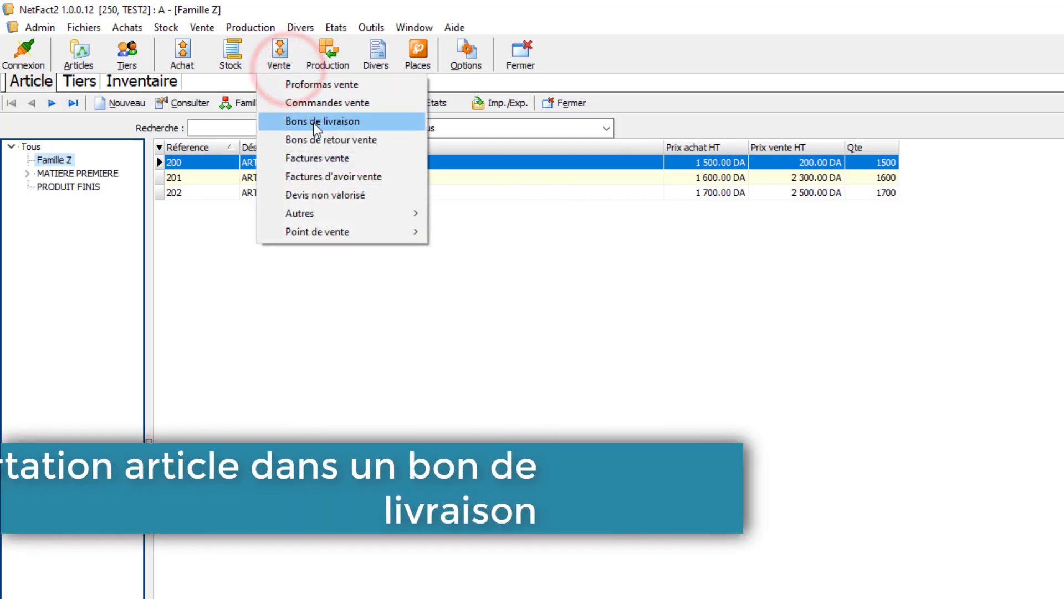
click(313, 122)
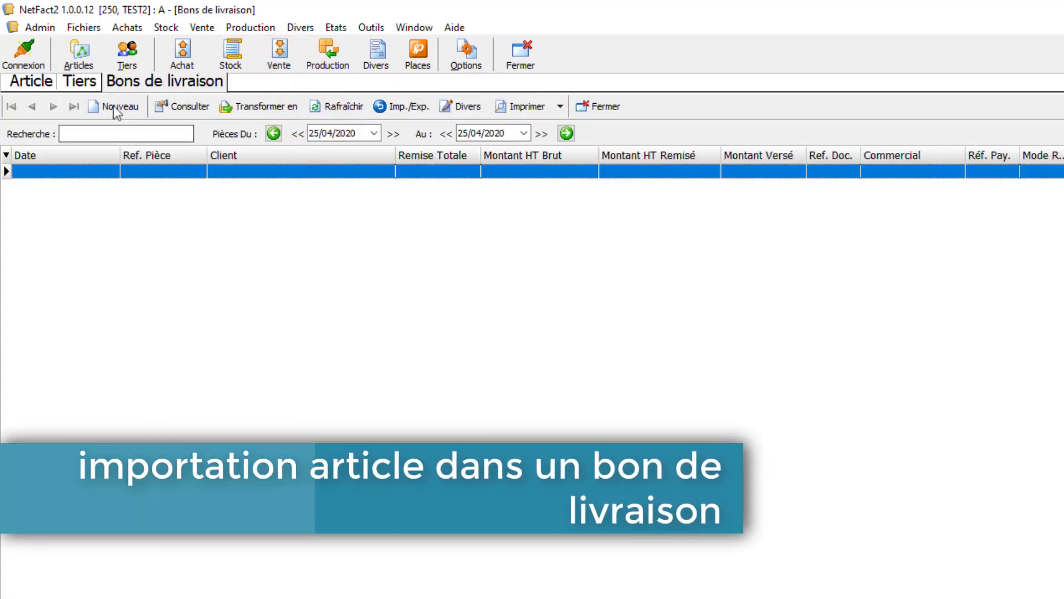
click(110, 106)
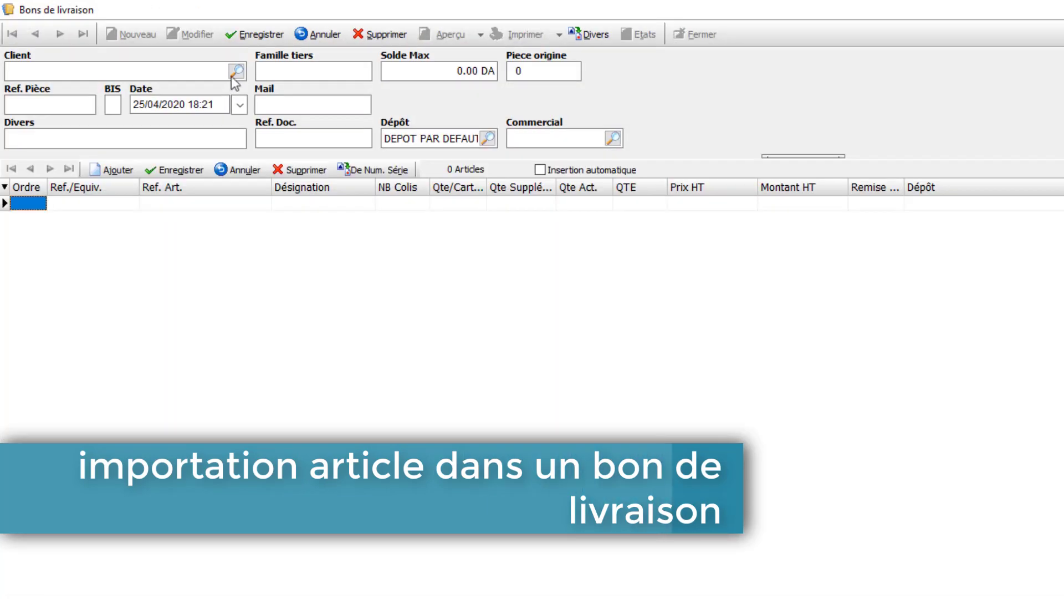
- Choose the client of the delivery note from the client list, and arrange its line columns with Ref. Art. first and QTE second
click(236, 71)
double_click(503, 334)
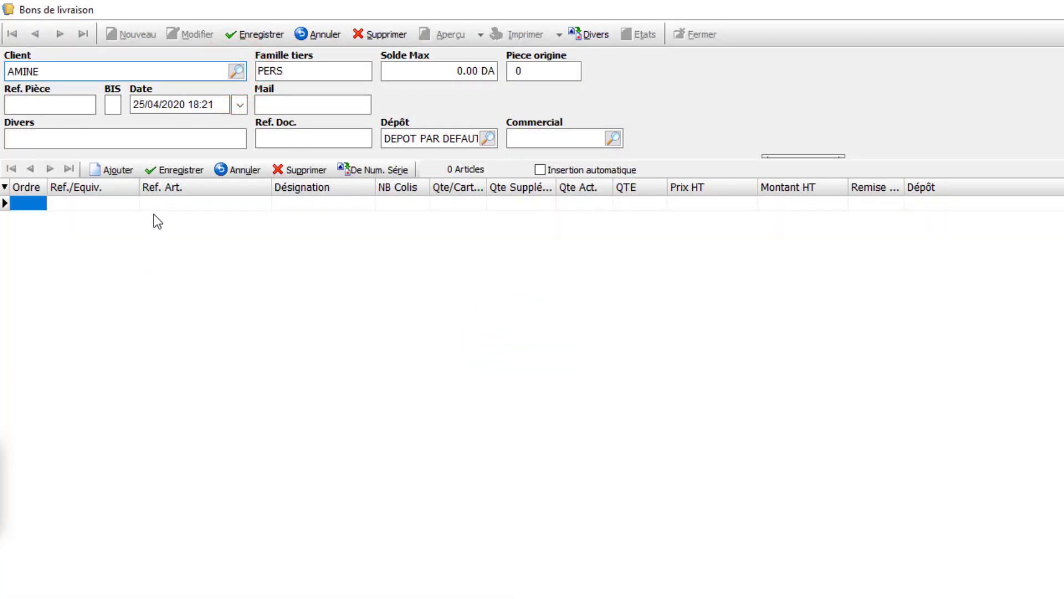
drag(177, 185, 34, 188)
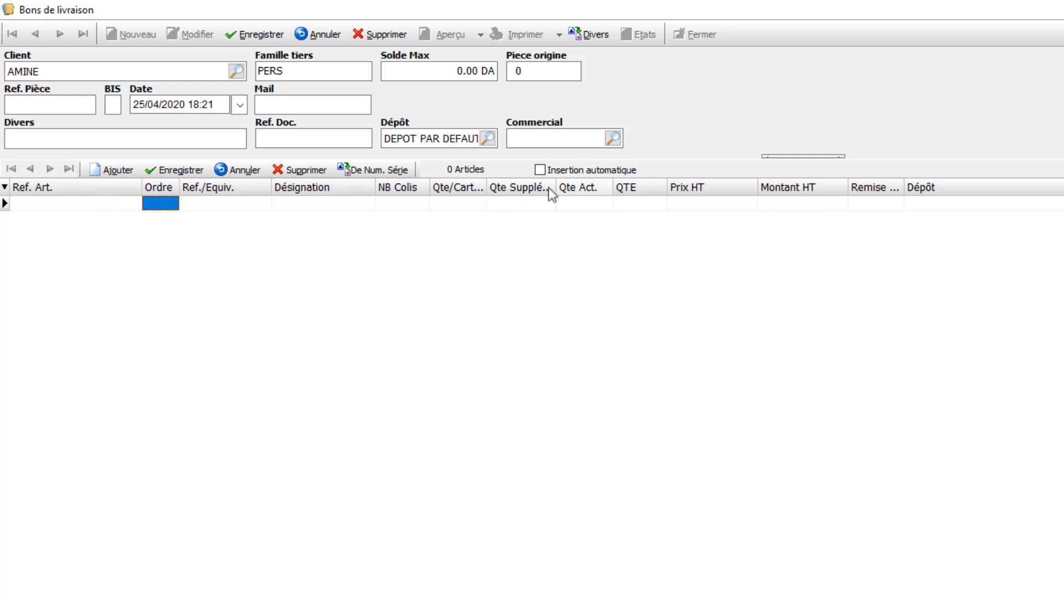
drag(633, 187, 165, 199)
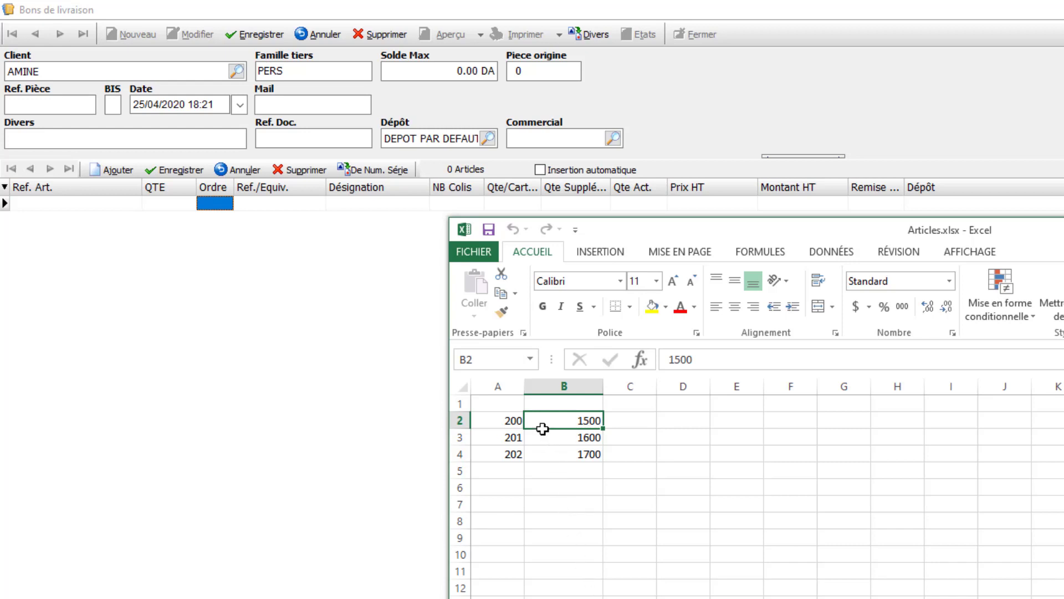
- Set the quantities in B2:B4 of Articles.xlsx to 6, 10 and 15, and close the workbook with its changes saved
click(574, 418)
text(6)
key(Return)
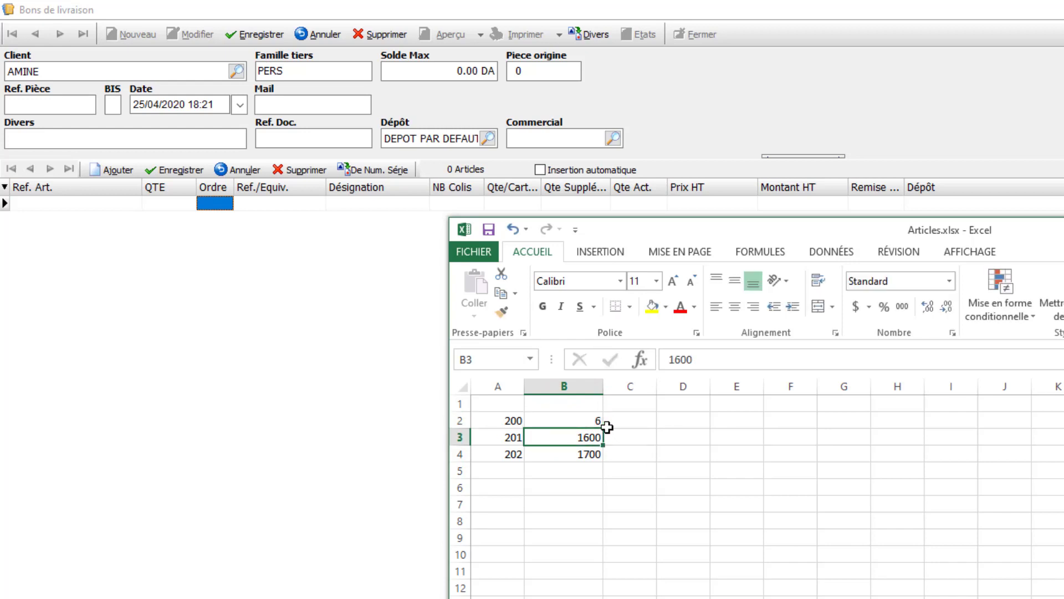
text(10)
key(Return)
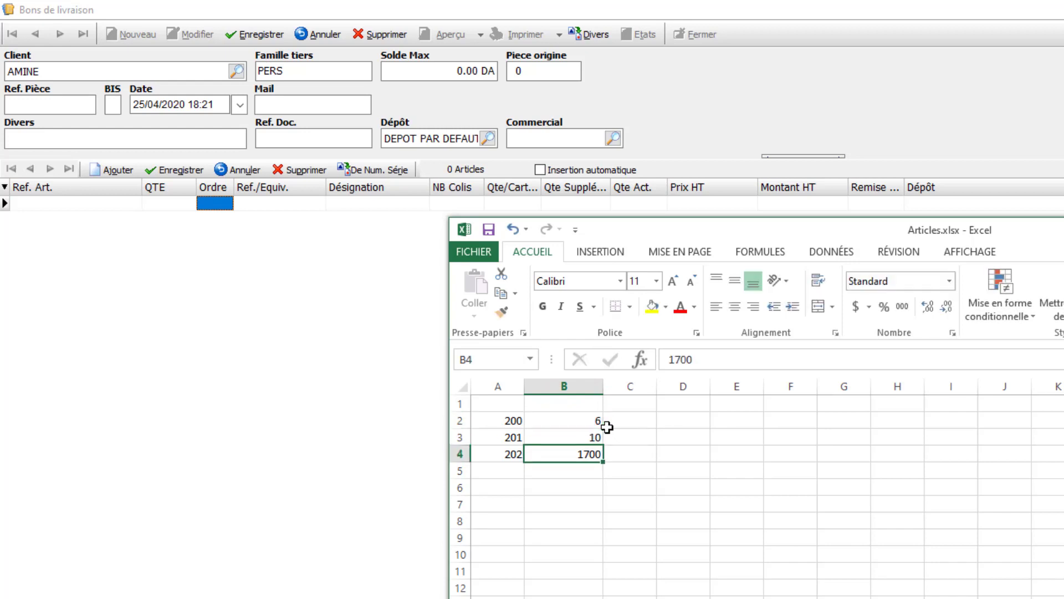
text(15)
key(Return)
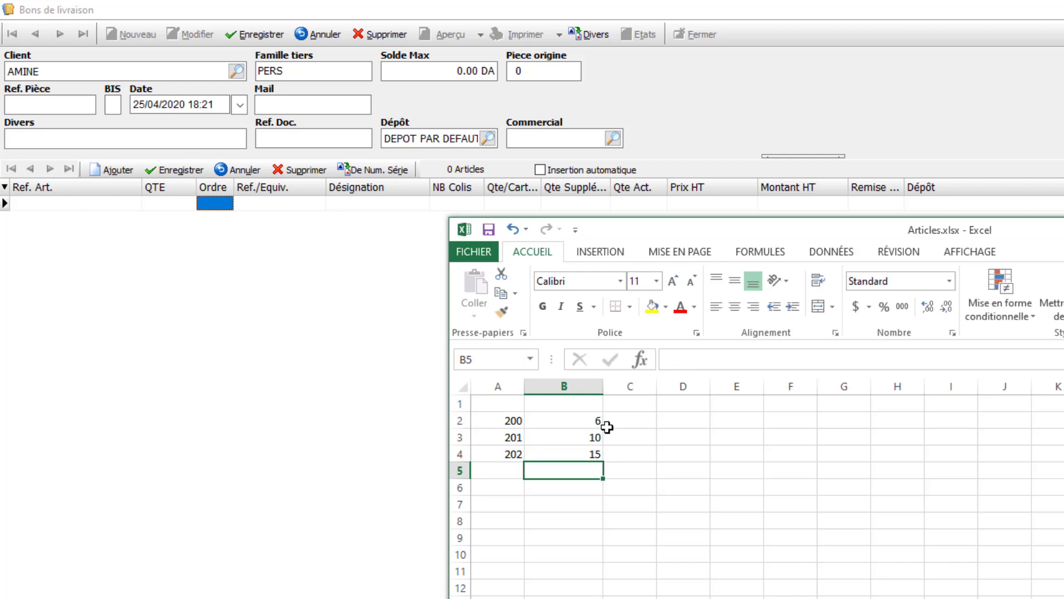
key(alt+F4)
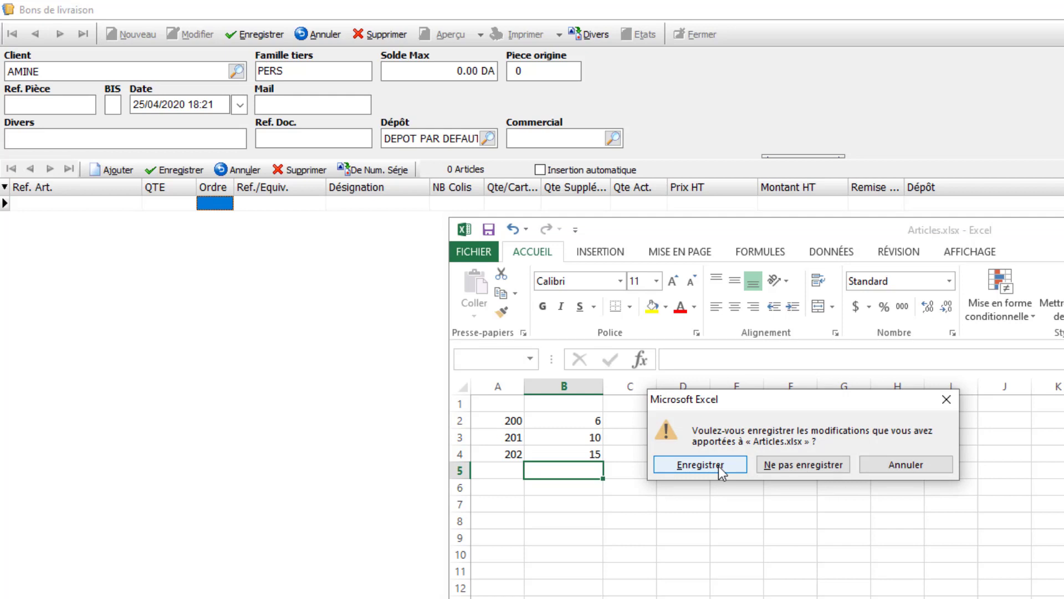
click(719, 466)
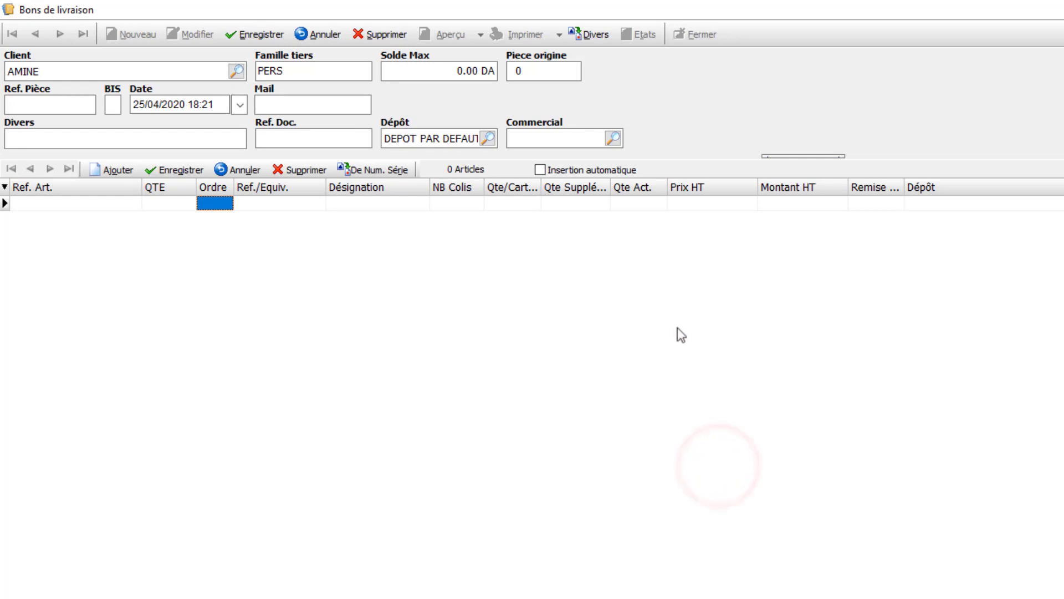
- Import the Excel file Articles.xlsx from the Desktop into the delivery note
click(590, 34)
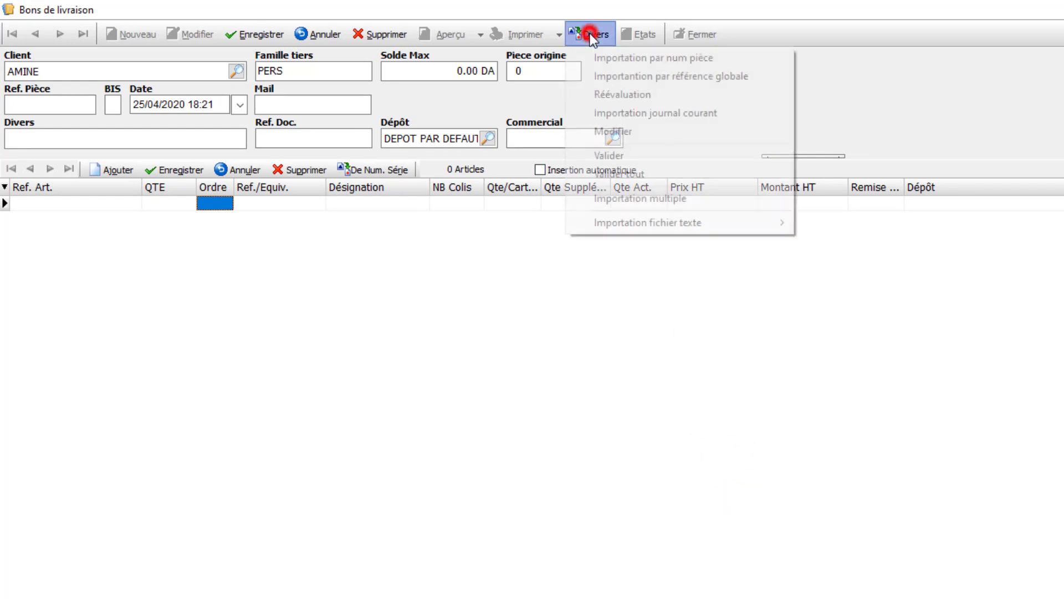
click(625, 223)
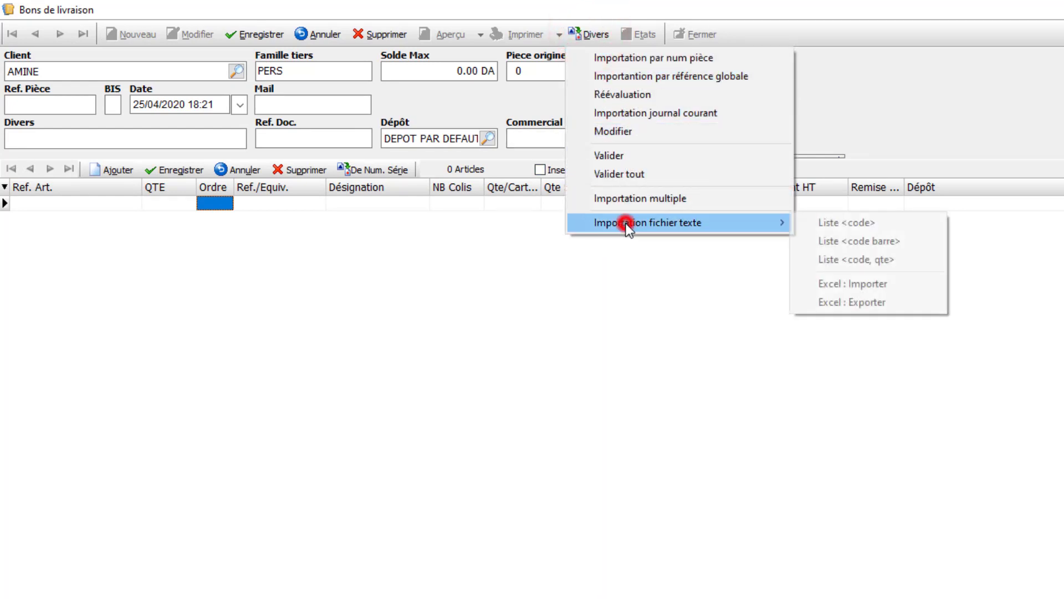
click(899, 283)
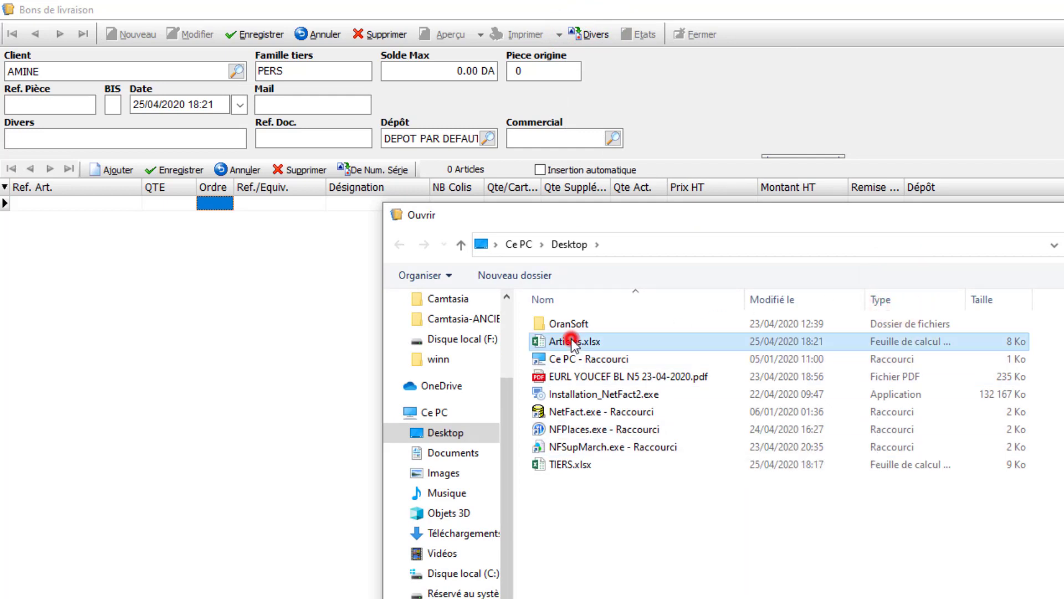
double_click(571, 340)
click(830, 461)
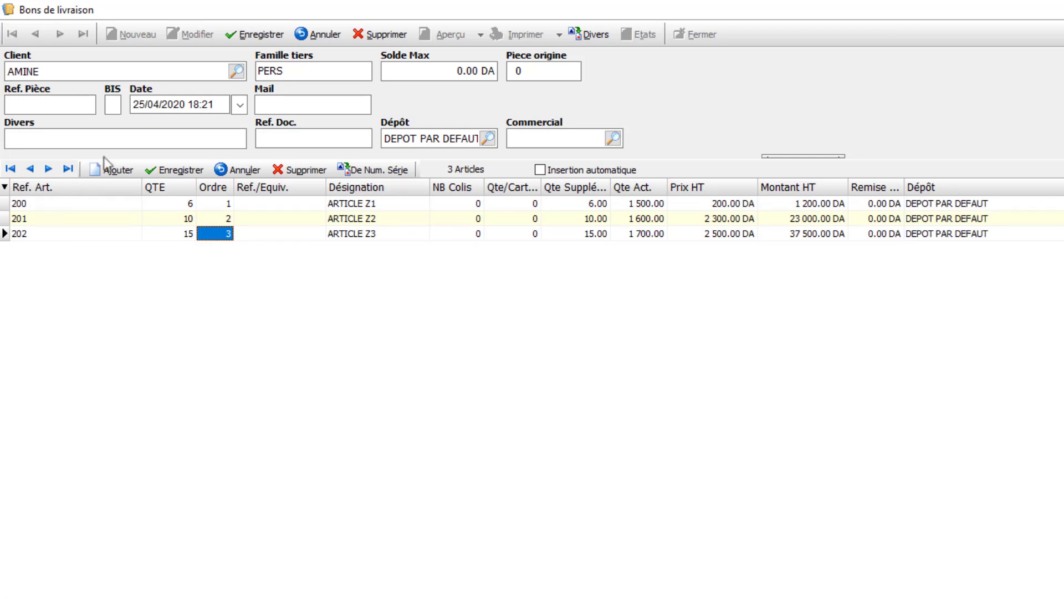
- Save and close the delivery note, and refresh the article list to check the stock quantities
click(254, 36)
click(709, 33)
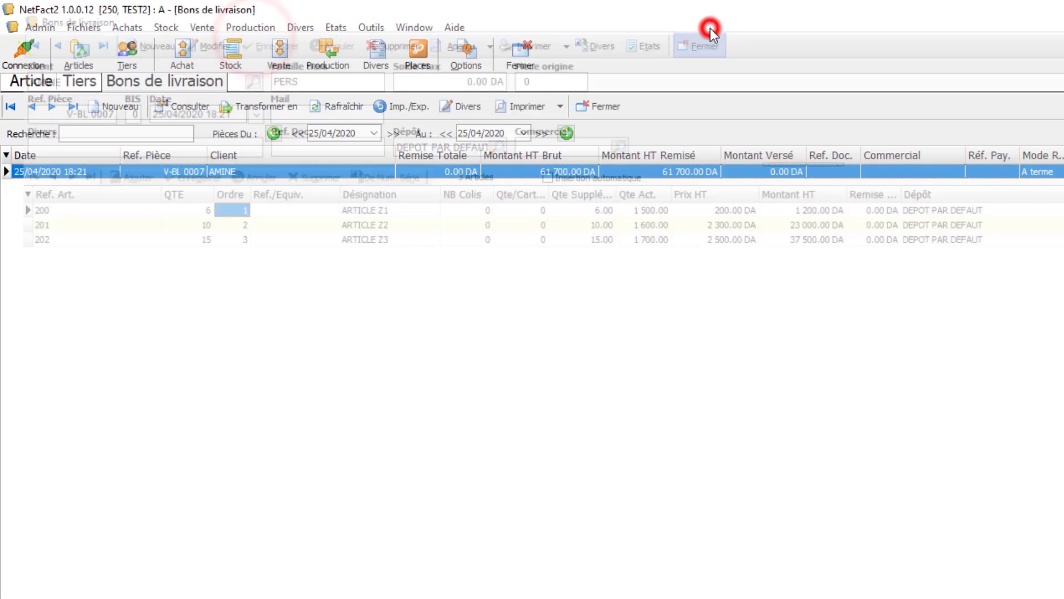
click(31, 81)
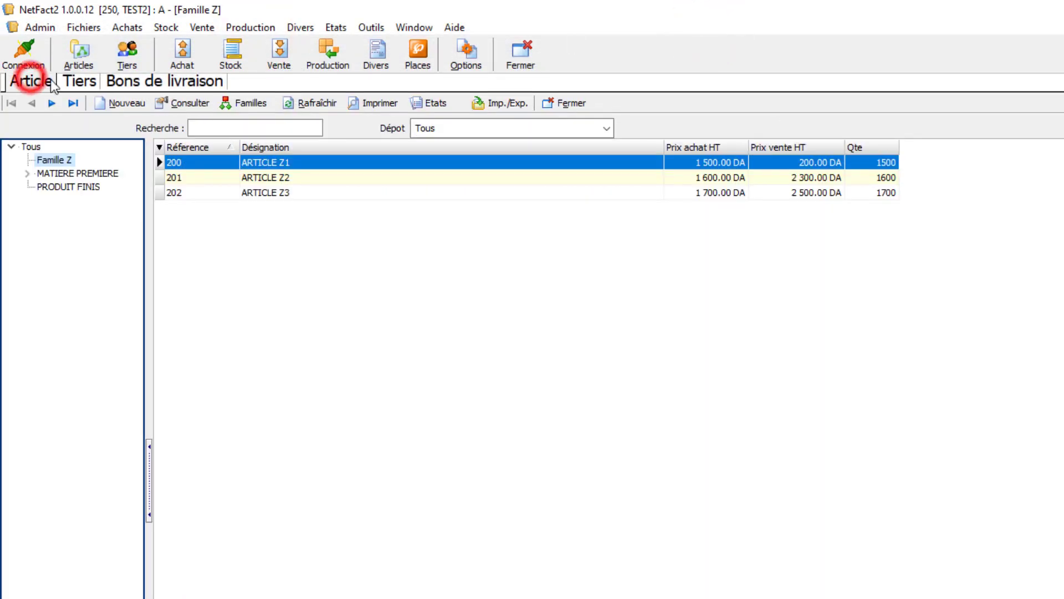
click(316, 103)
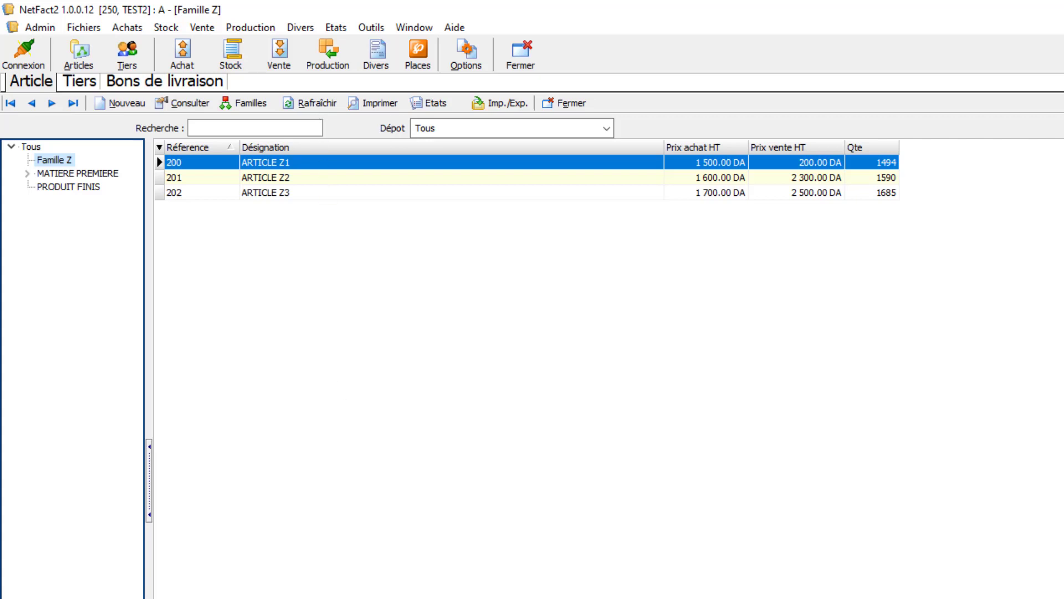
- Extend the delivery notes list back to 22/04/2020 and open the EURL YOUCEF delivery note
click(186, 81)
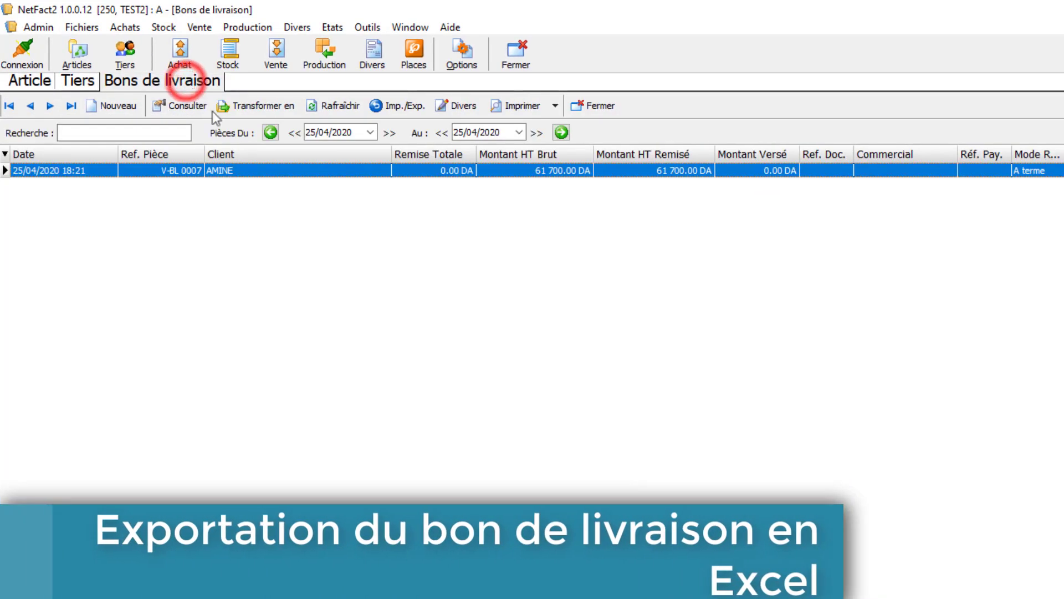
double_click(269, 174)
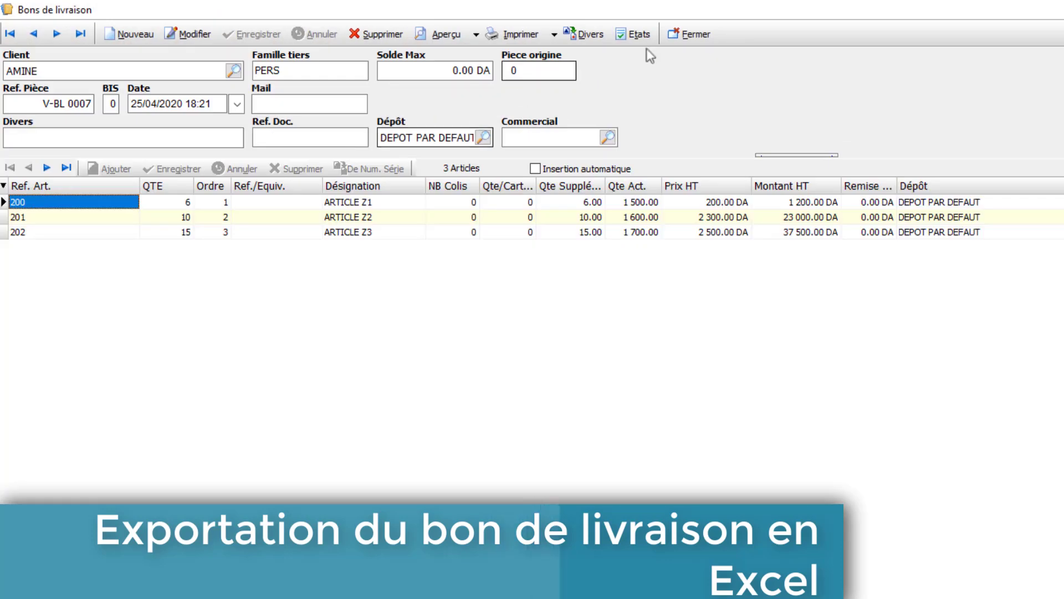
click(676, 37)
click(293, 132)
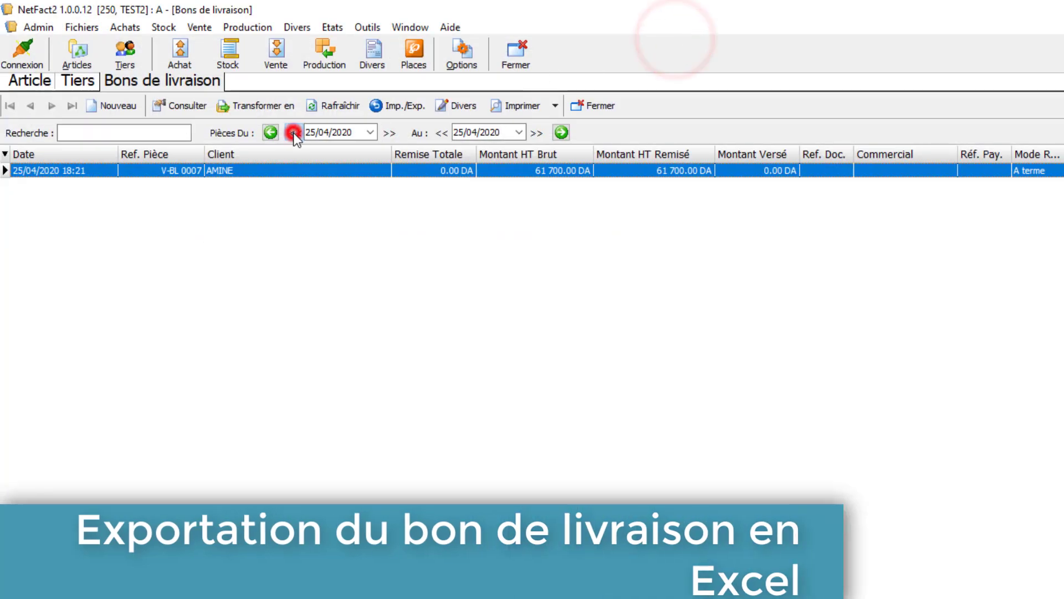
click(294, 132)
click(294, 132)
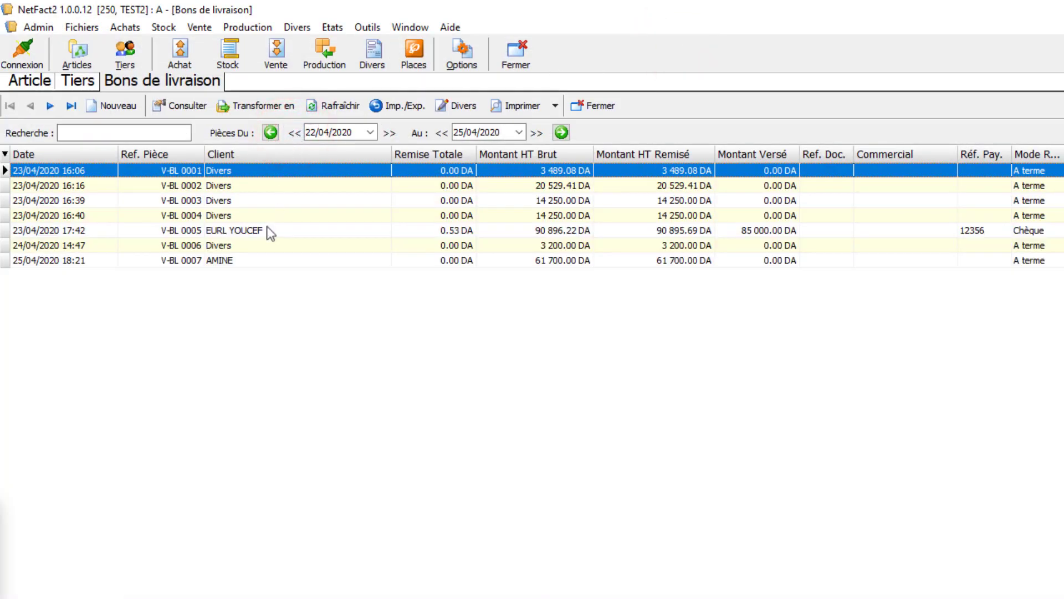
double_click(268, 230)
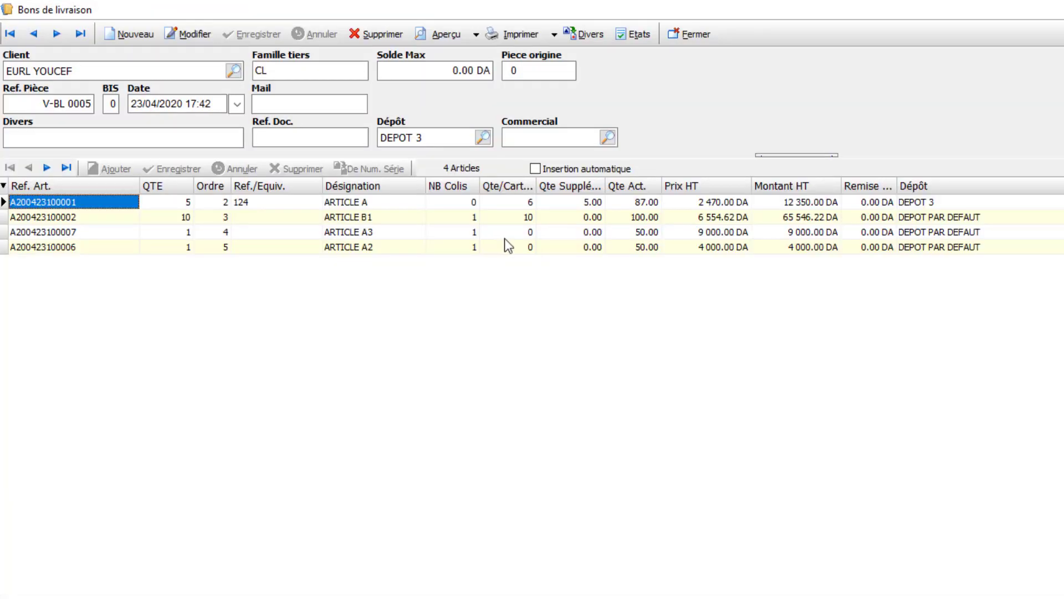
- Preview the EURL YOUCEF delivery note with the print model Imp. Modéle 01
click(476, 34)
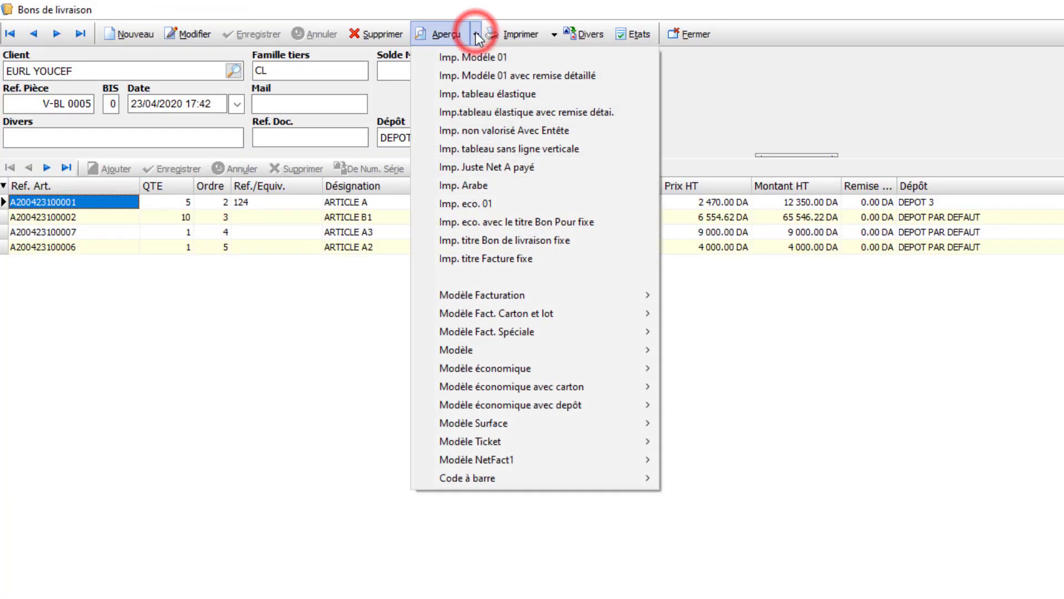
key(Down)
key(Up)
key(Up)
key(Up)
key(Up)
key(Up)
key(Up)
key(Up)
key(Up)
key(Up)
key(Up)
key(Up)
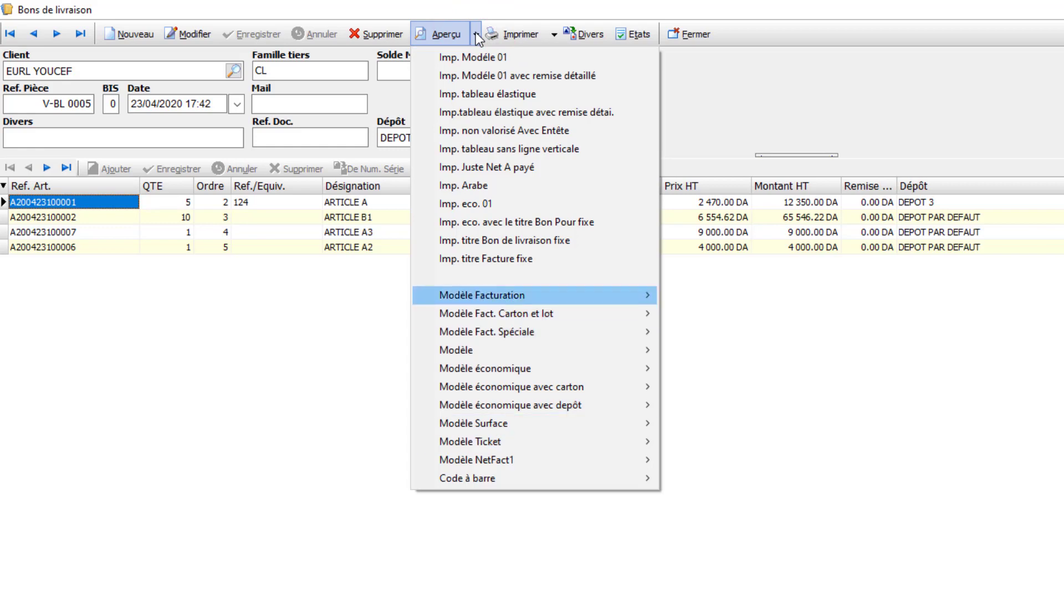
click(556, 58)
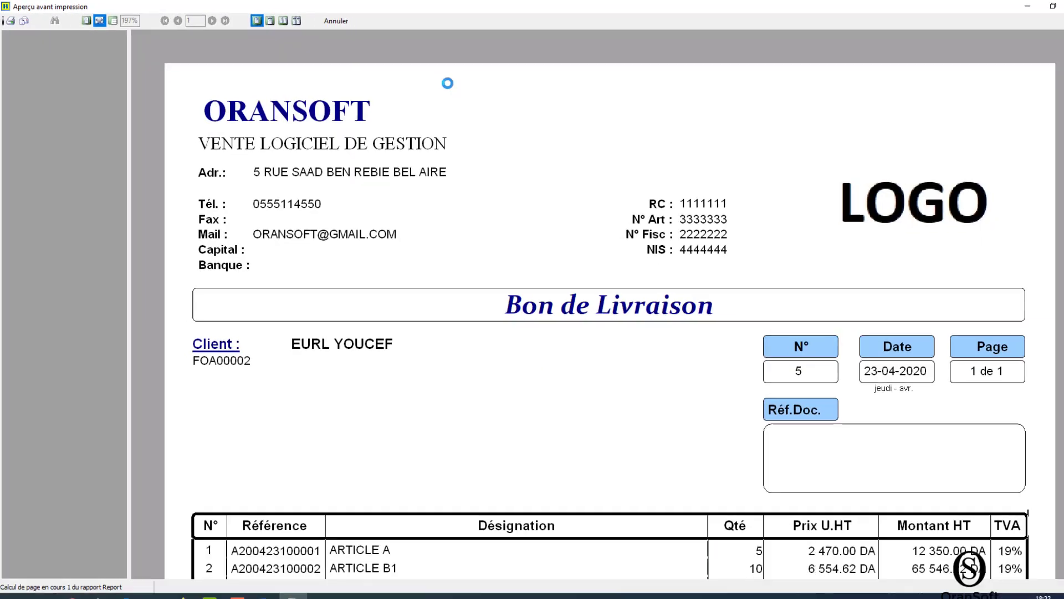
- Set the previewed delivery note to print to a file of type Xlsx Rapport Fichier
click(9, 21)
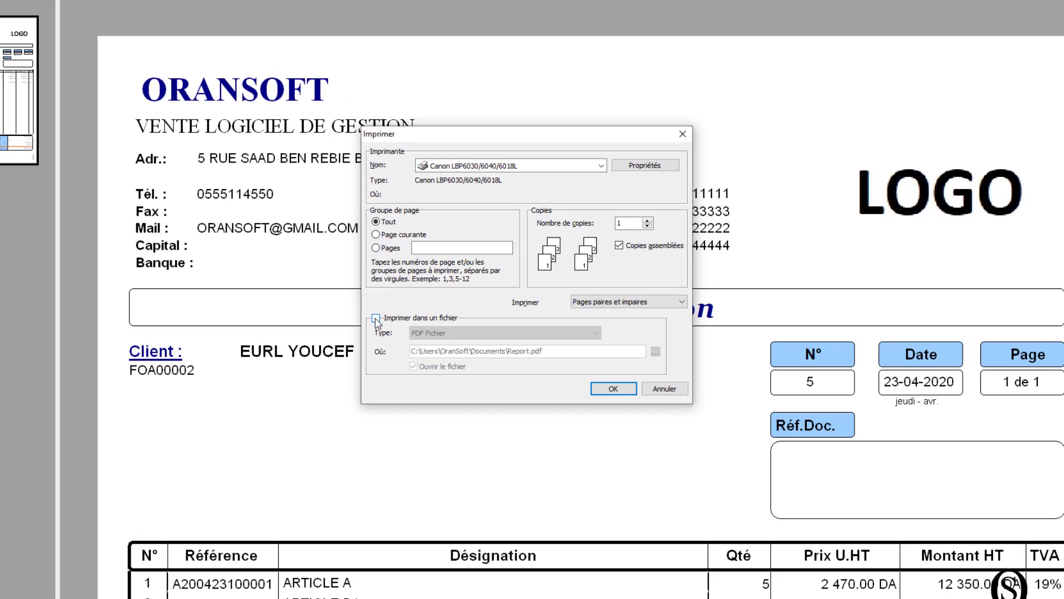
click(401, 306)
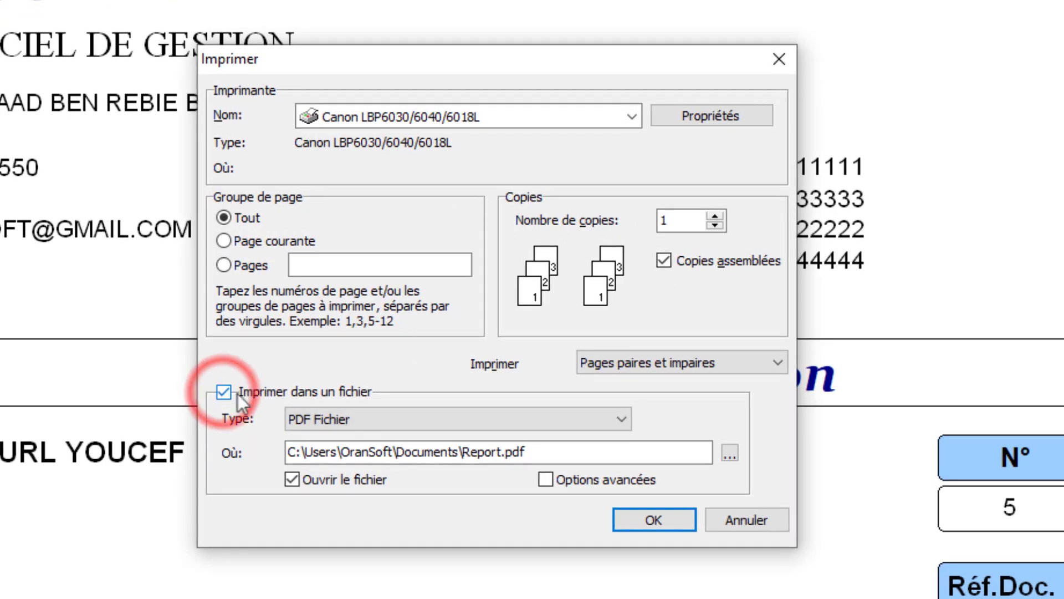
click(621, 419)
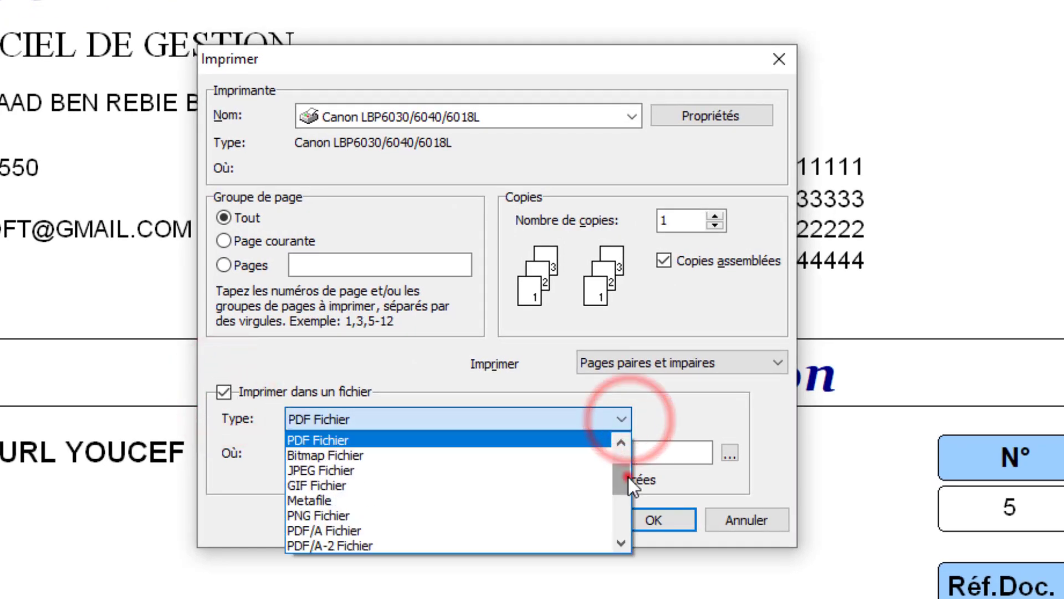
drag(627, 477, 633, 533)
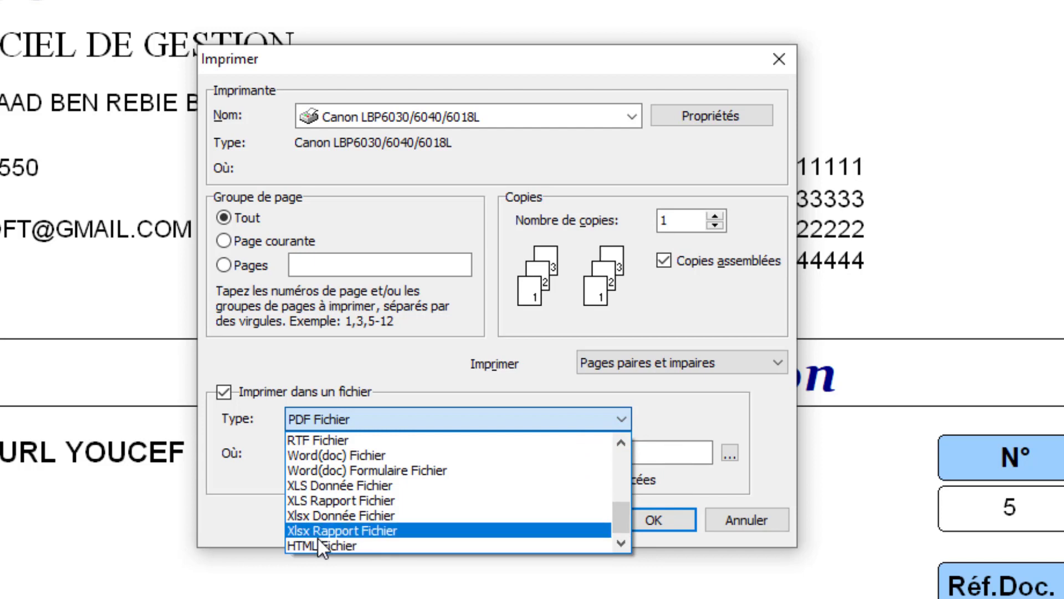
key(Up)
key(Up)
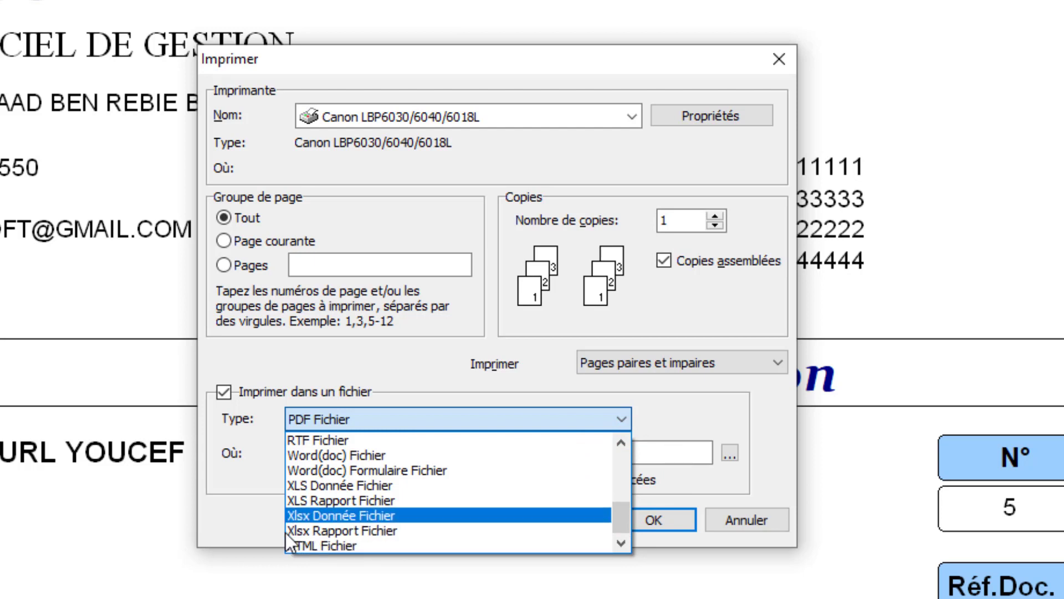
key(Up)
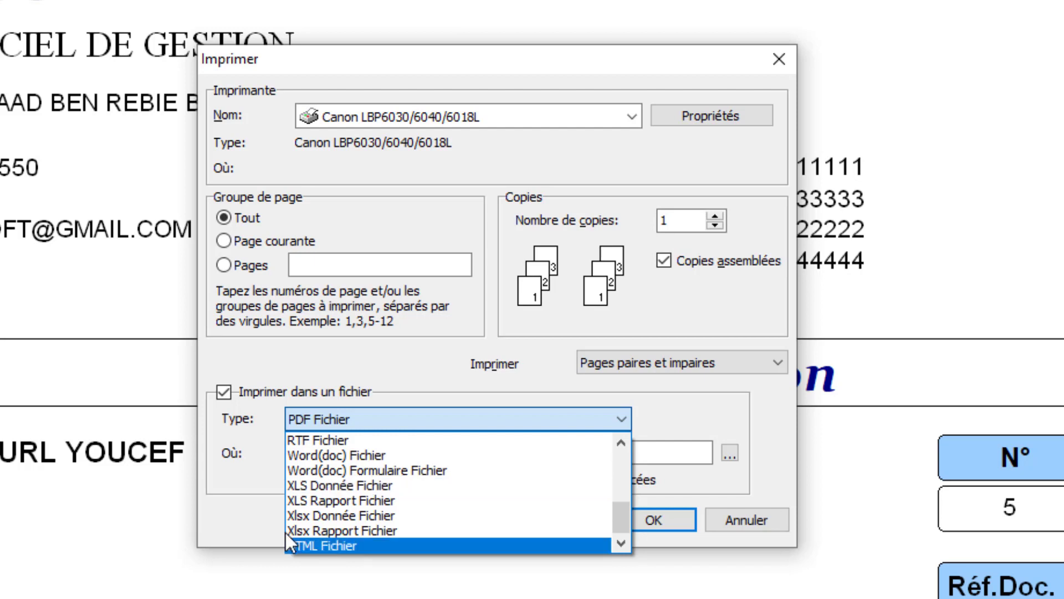
click(352, 530)
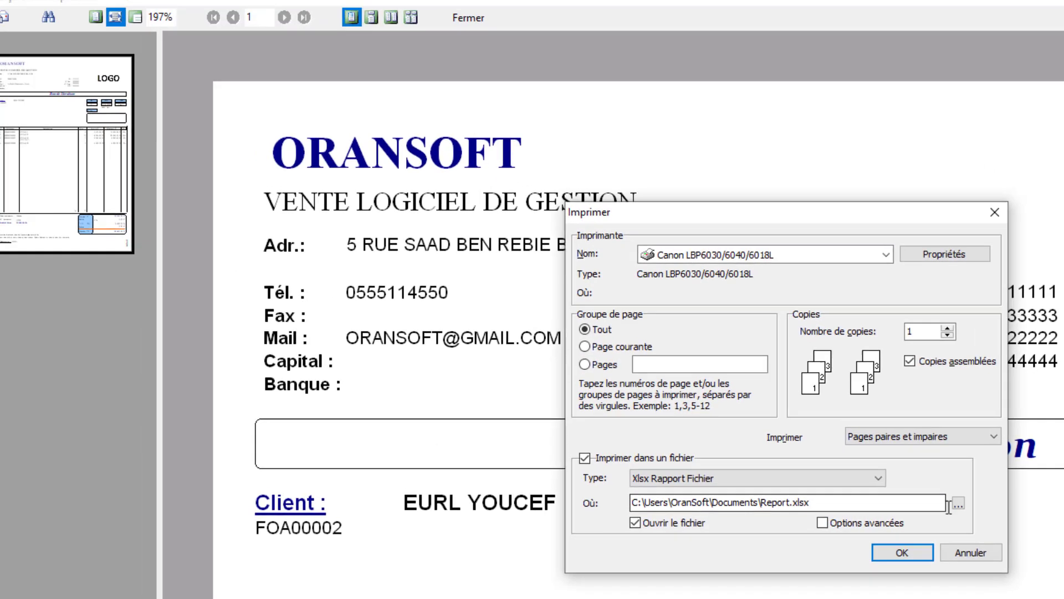
- Export the delivery note to the Desktop as EXEMPLE_BL01.xlsx, with the file opening after export
click(730, 453)
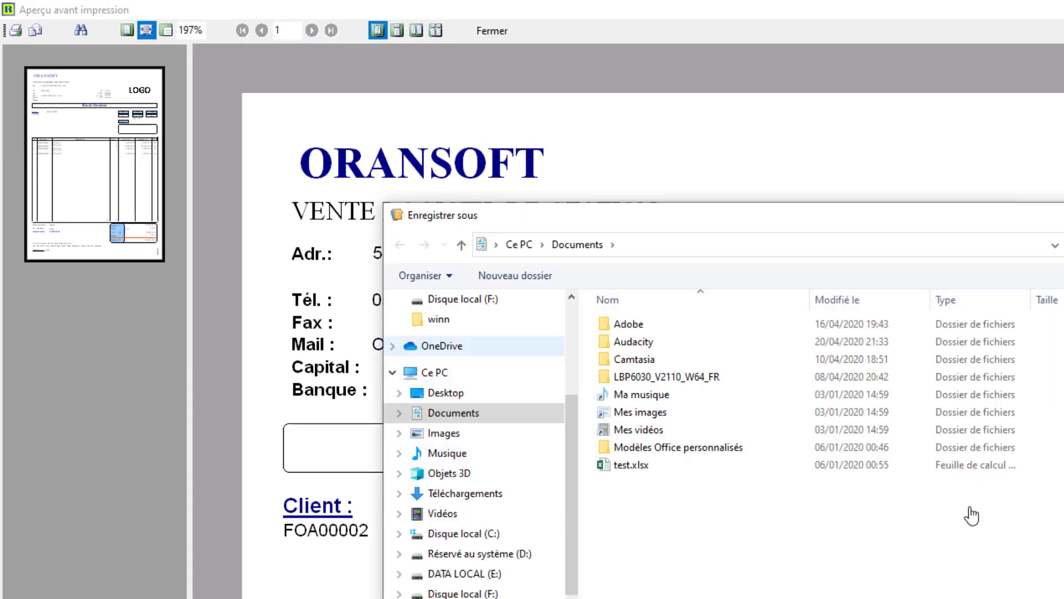
click(447, 453)
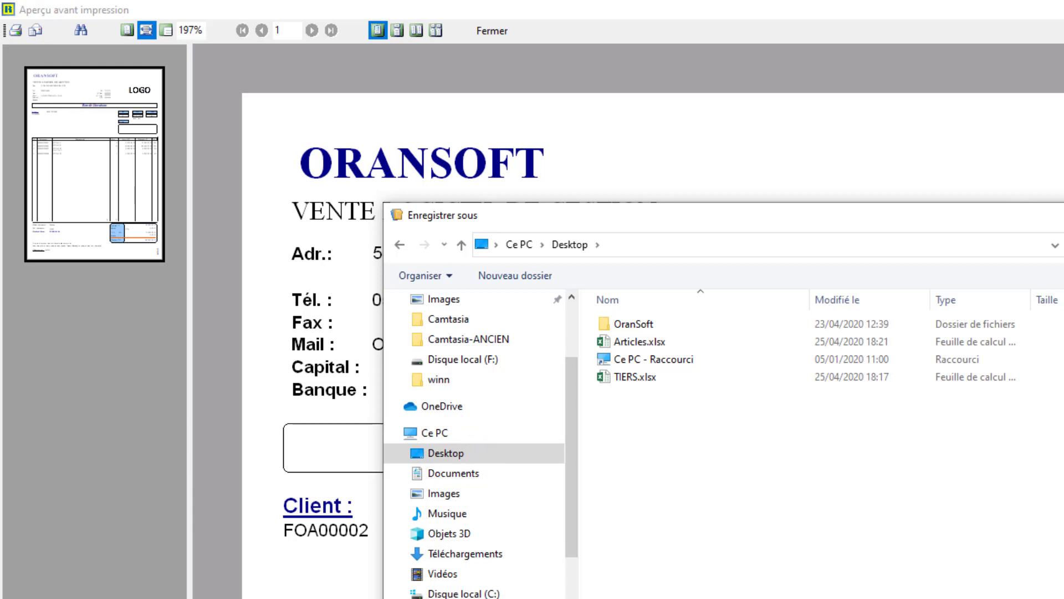
key(Return)
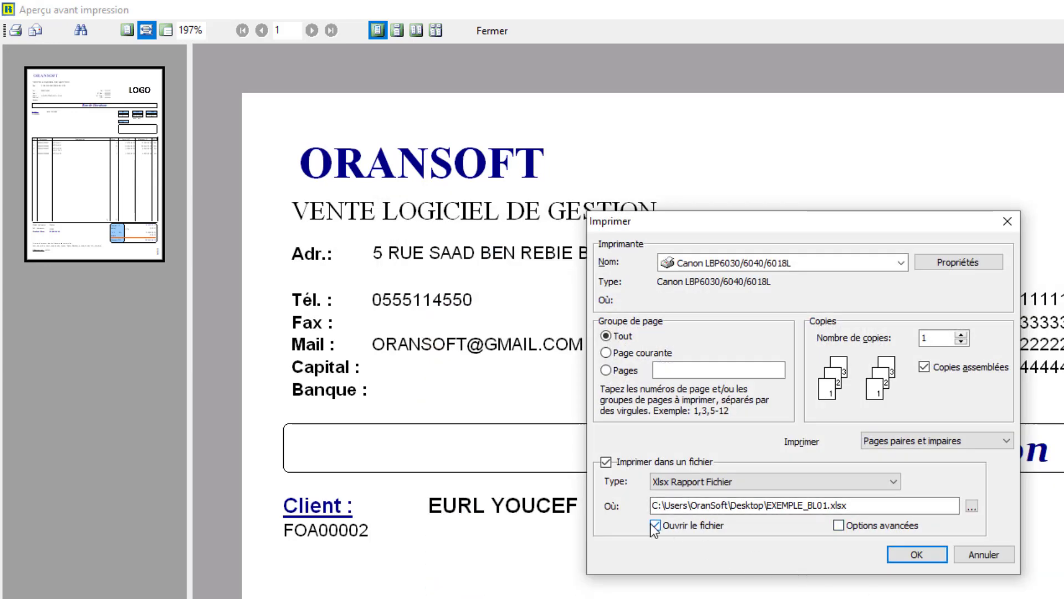
click(919, 553)
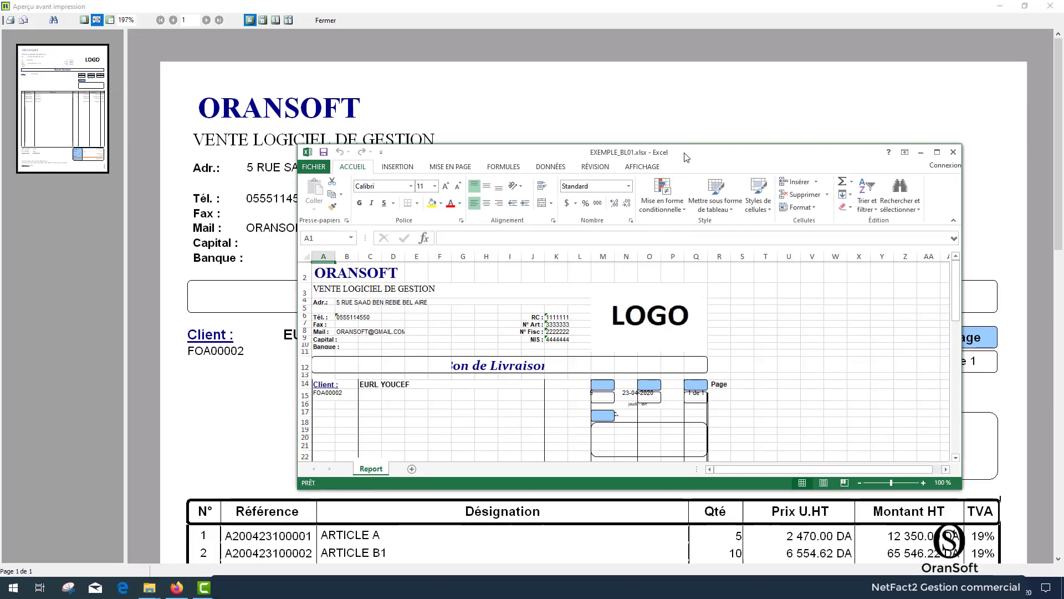
- Examine the header, article lines and layout of the exported EXEMPLE_BL01.xlsx in a maximized Excel window, and close the workbook
double_click(685, 158)
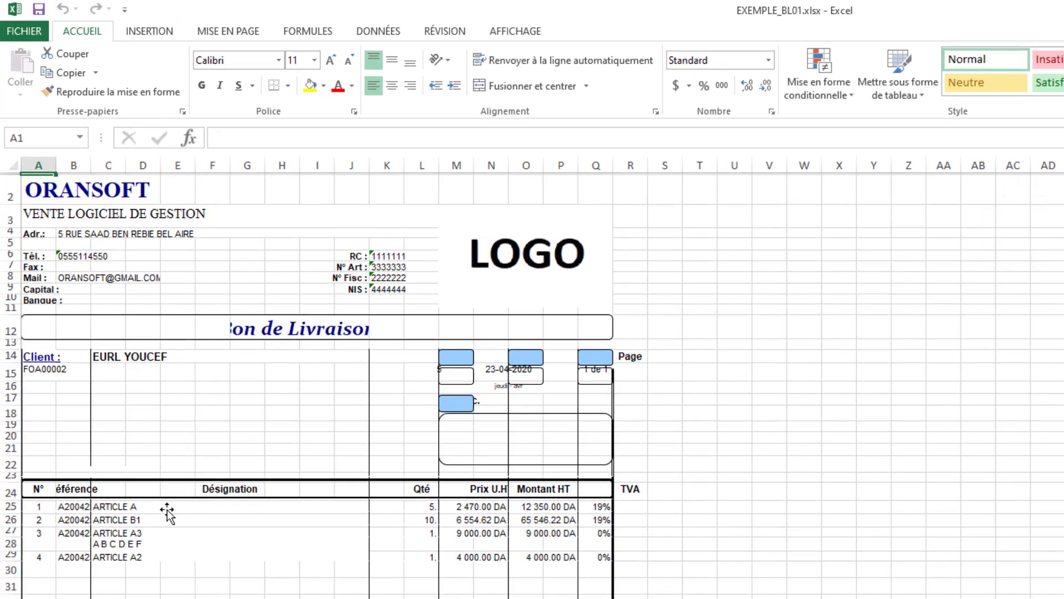
click(115, 353)
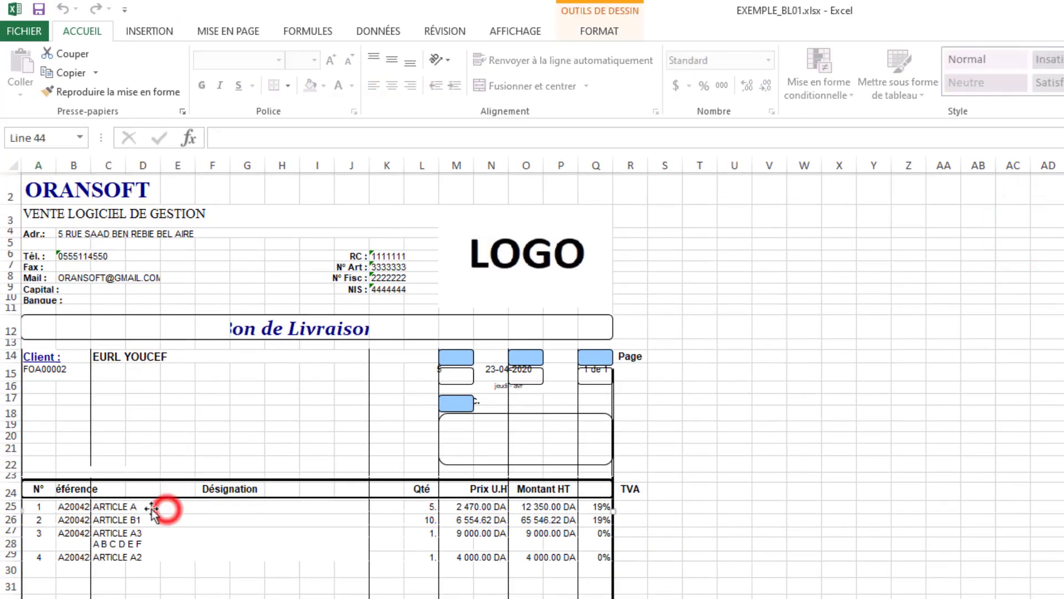
click(127, 546)
click(514, 556)
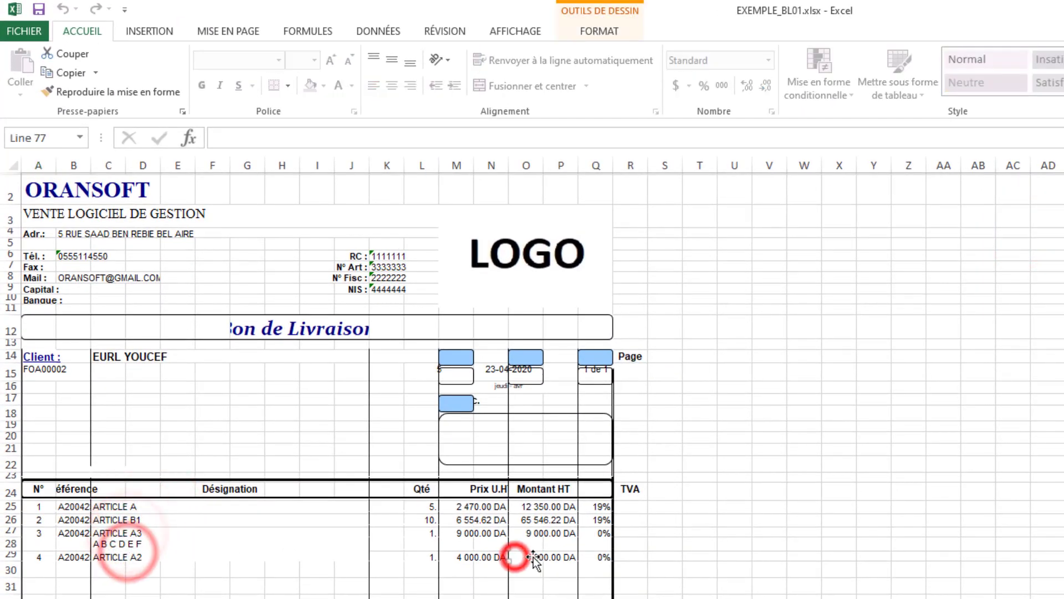
click(540, 534)
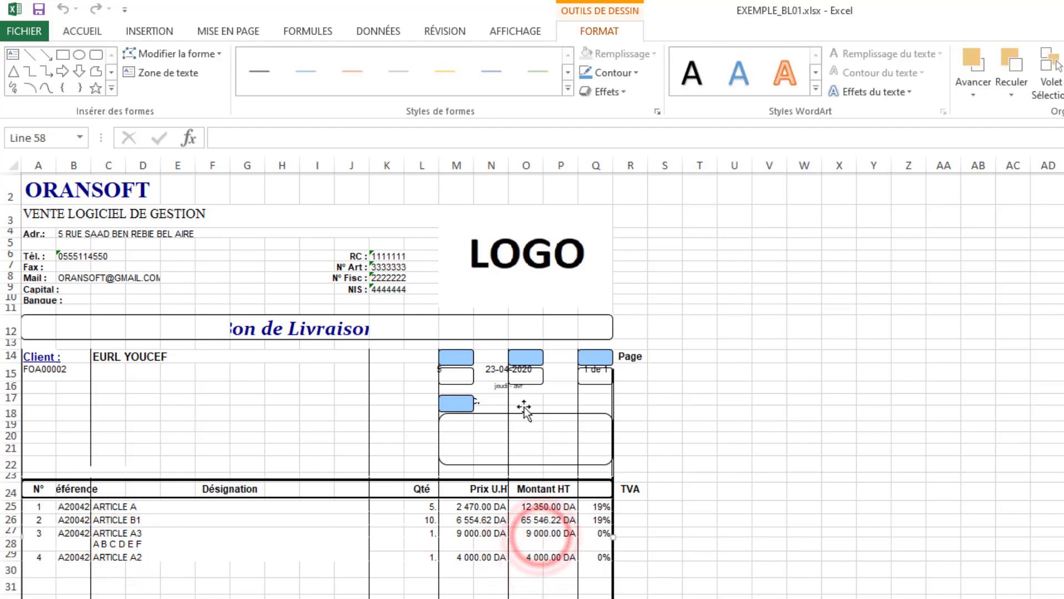
click(521, 384)
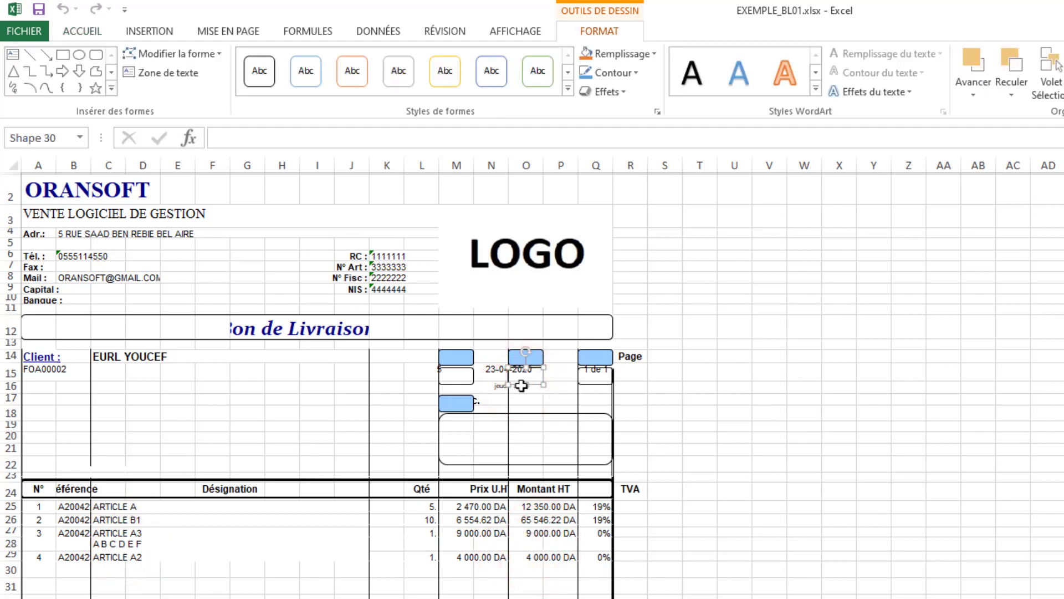
scroll(552, 545, down, 7)
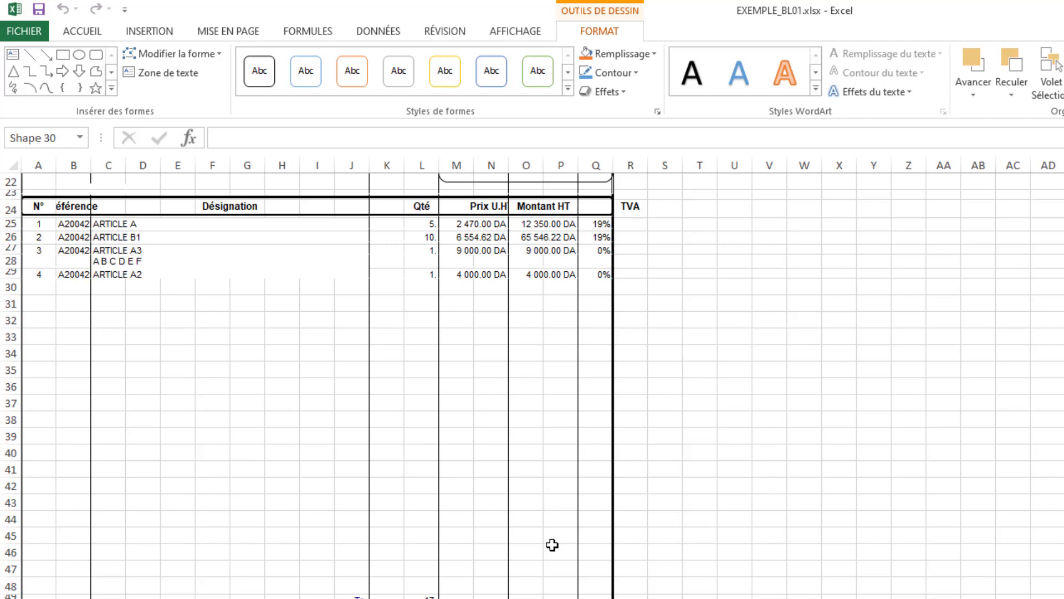
scroll(553, 545, up, 7)
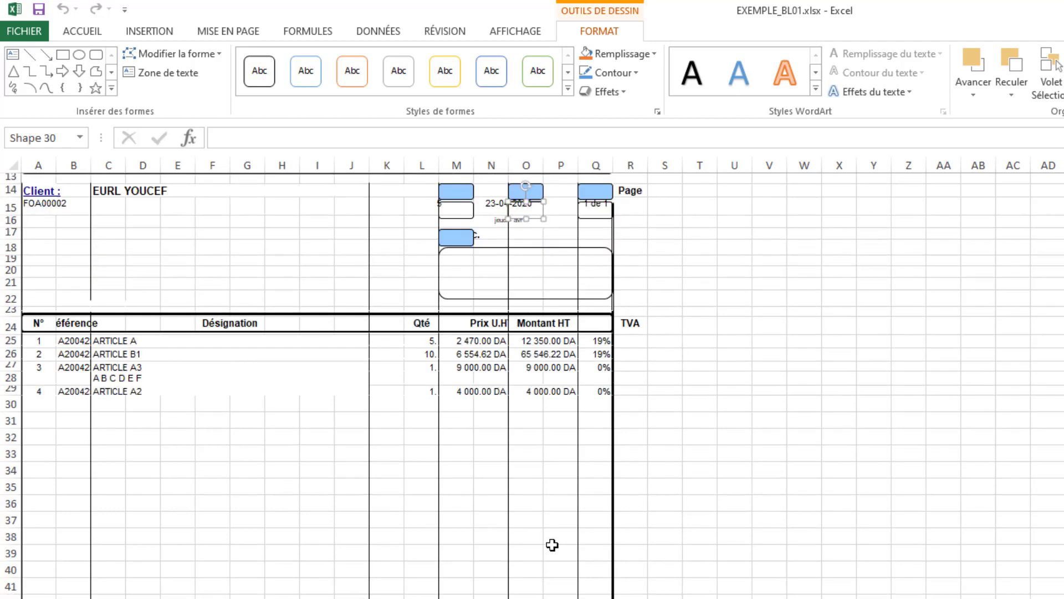
key(alt+F4)
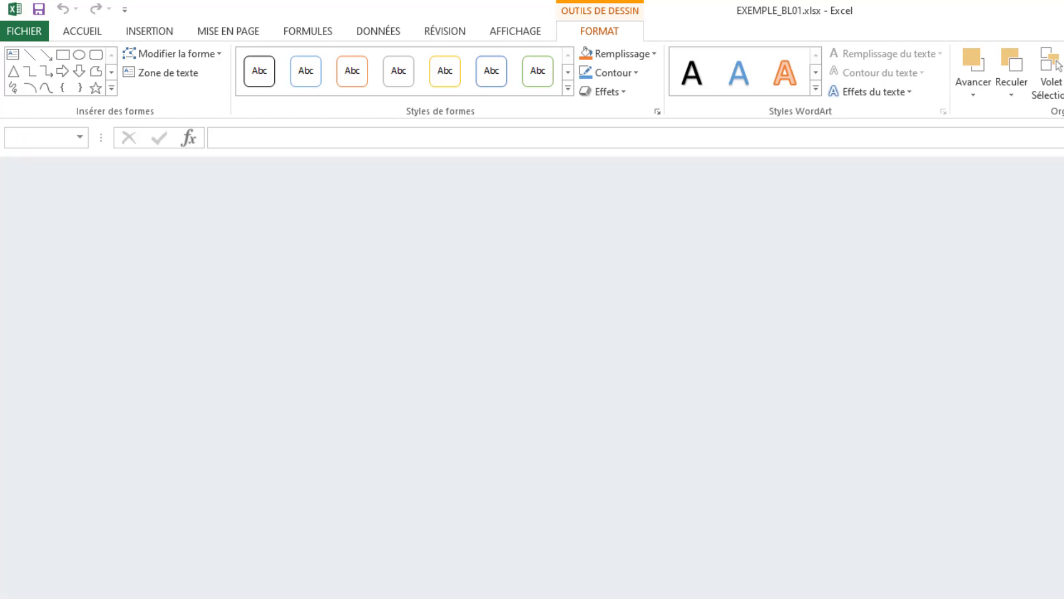
- Set up another print to file of the previewed delivery note, with the type Xlsx Donnée Fichier
click(12, 32)
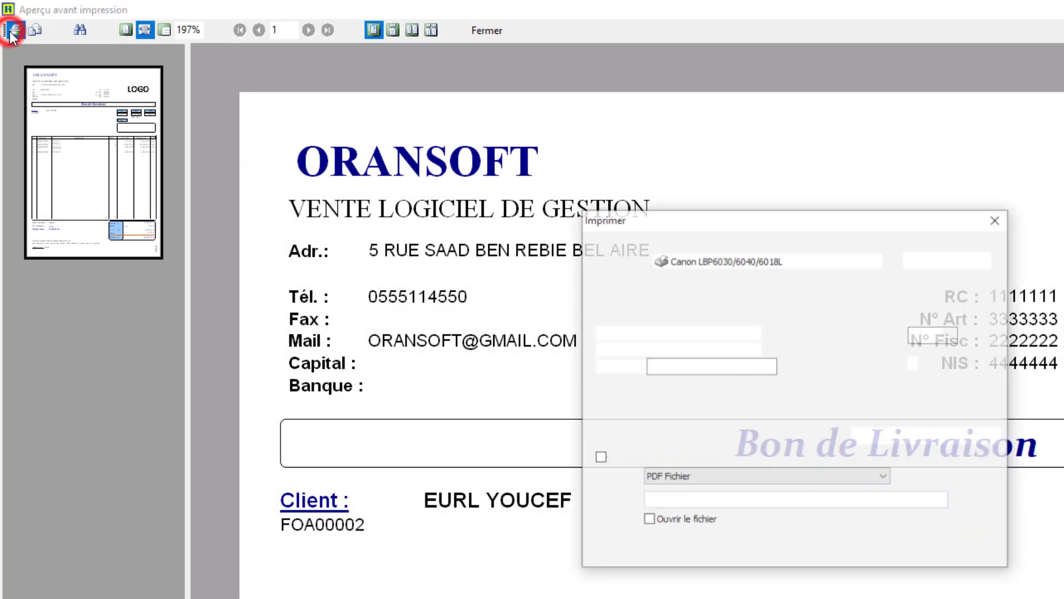
click(598, 458)
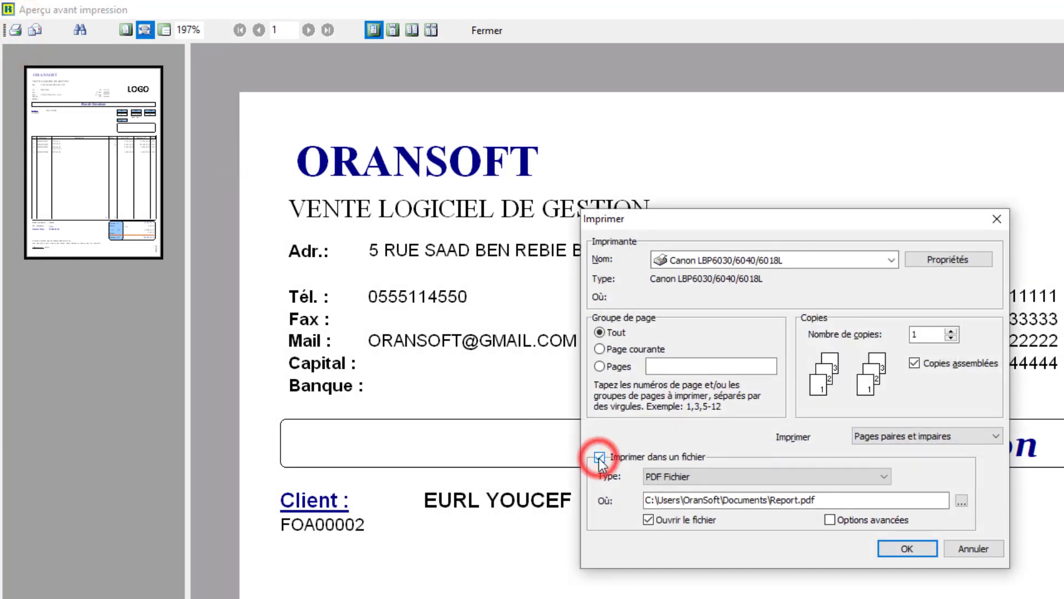
click(883, 476)
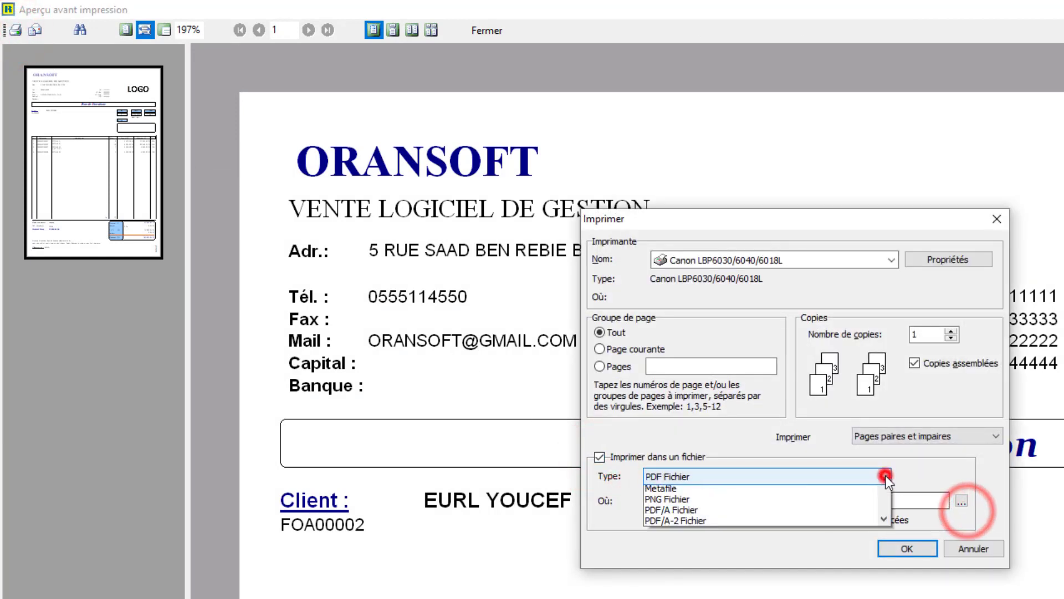
scroll(706, 514, down, 2)
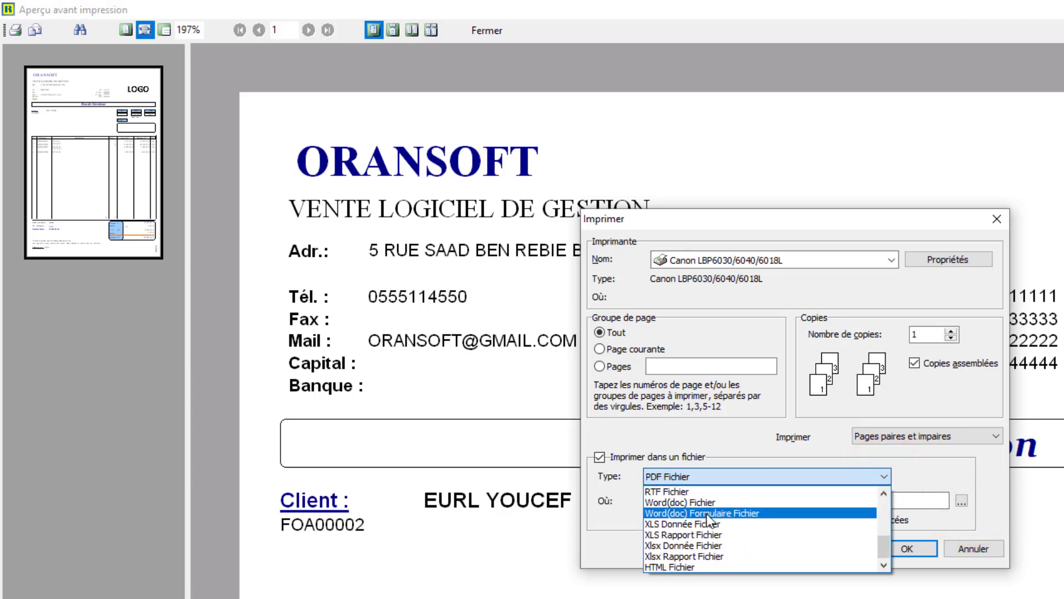
scroll(706, 513, down, 1)
key(Down)
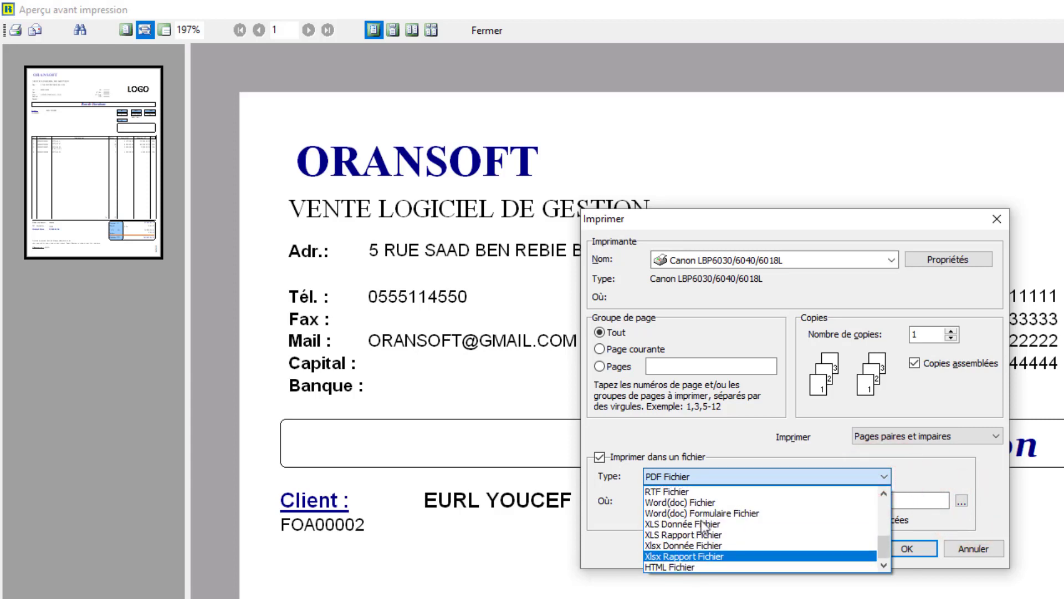
click(678, 547)
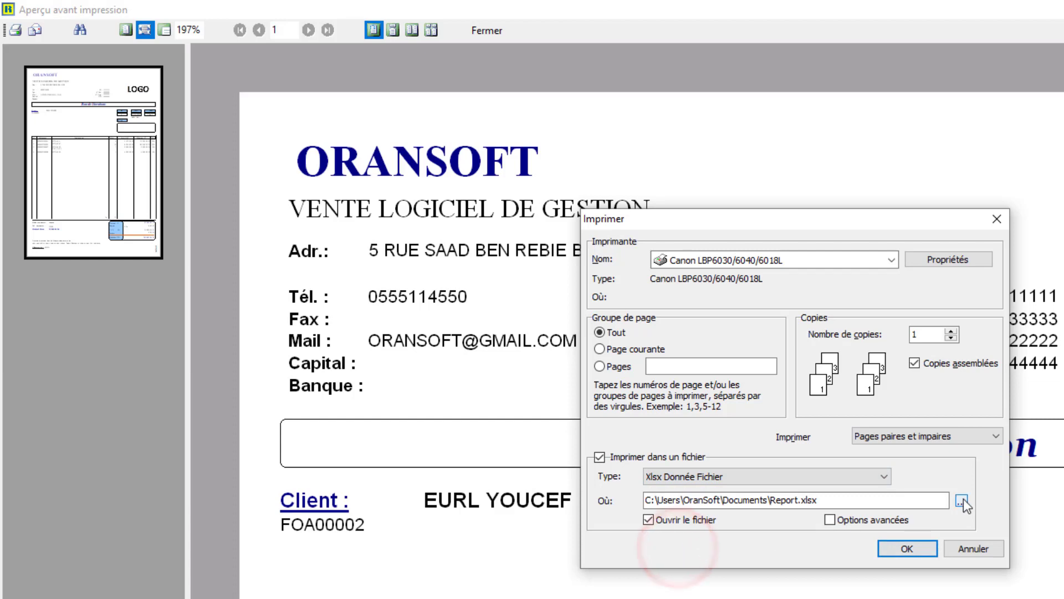
- Export the delivery note's data to the Desktop as EXEMPLE_BL02.xlsx, based on the existing EXEMPLE_BL01.xlsx file name
click(962, 499)
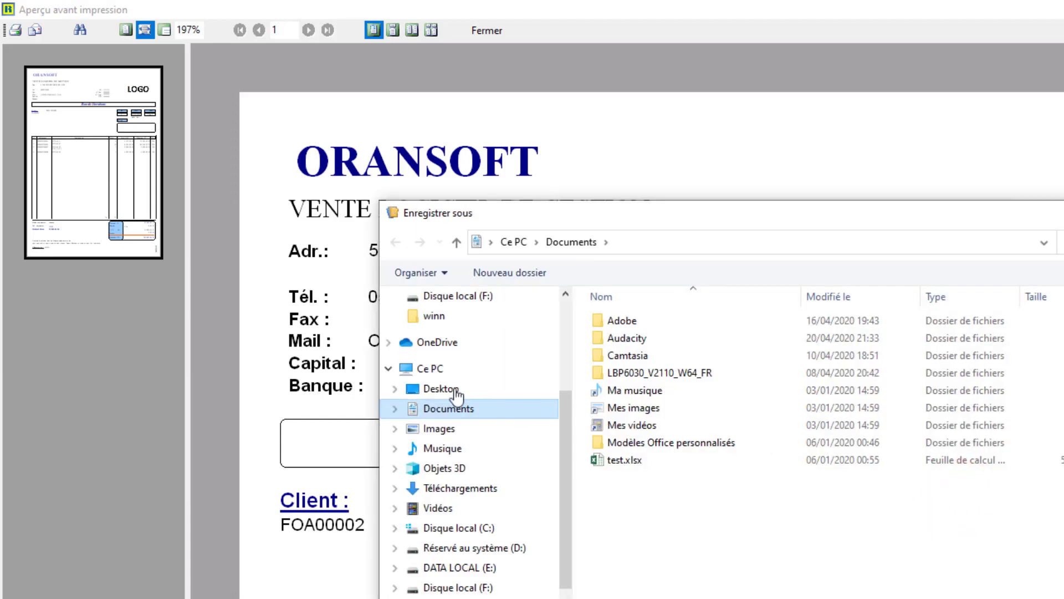
click(448, 388)
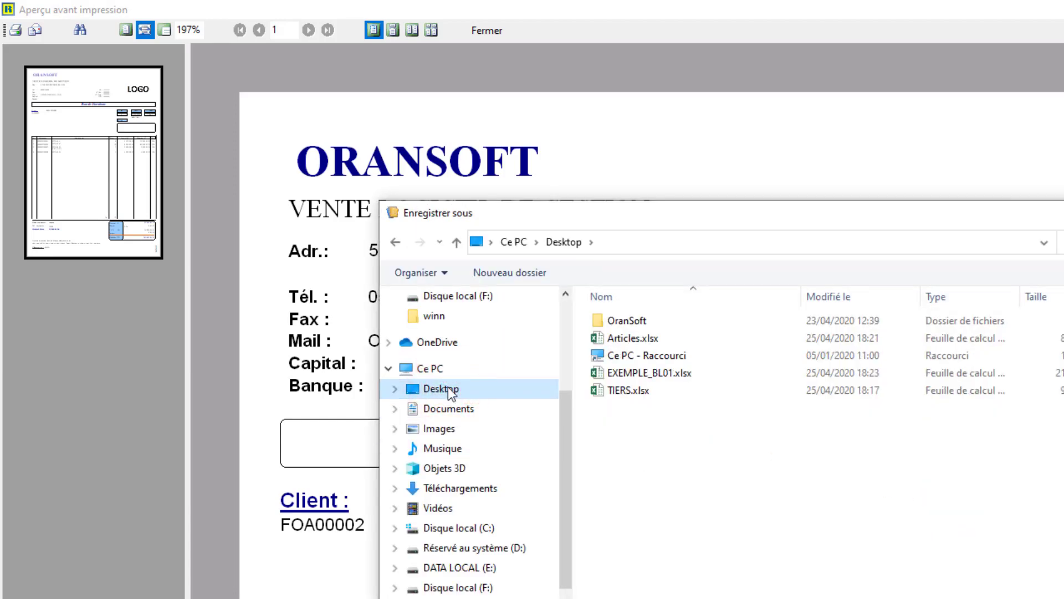
click(631, 373)
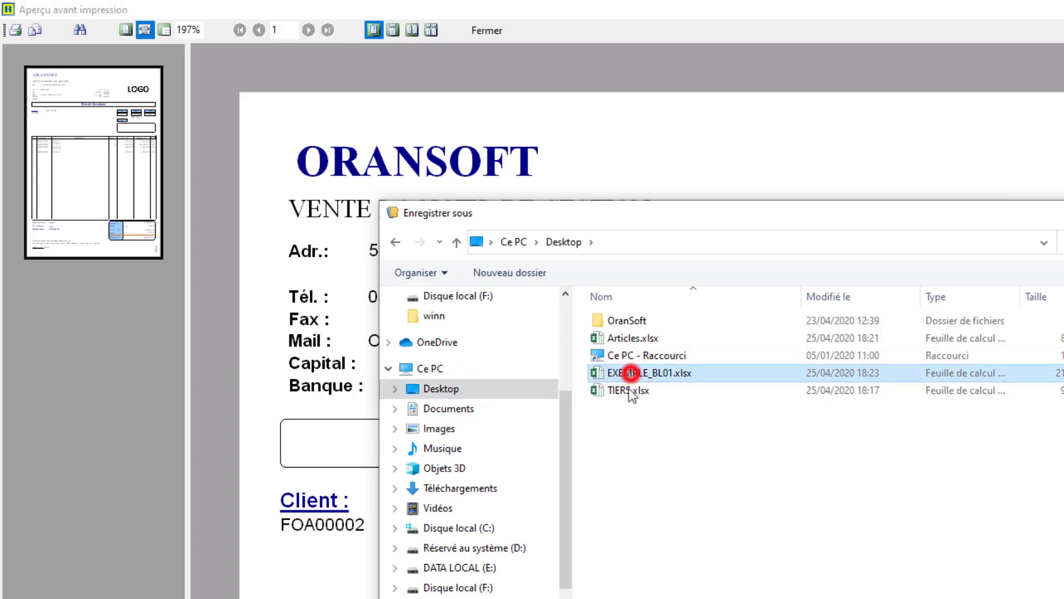
click(637, 597)
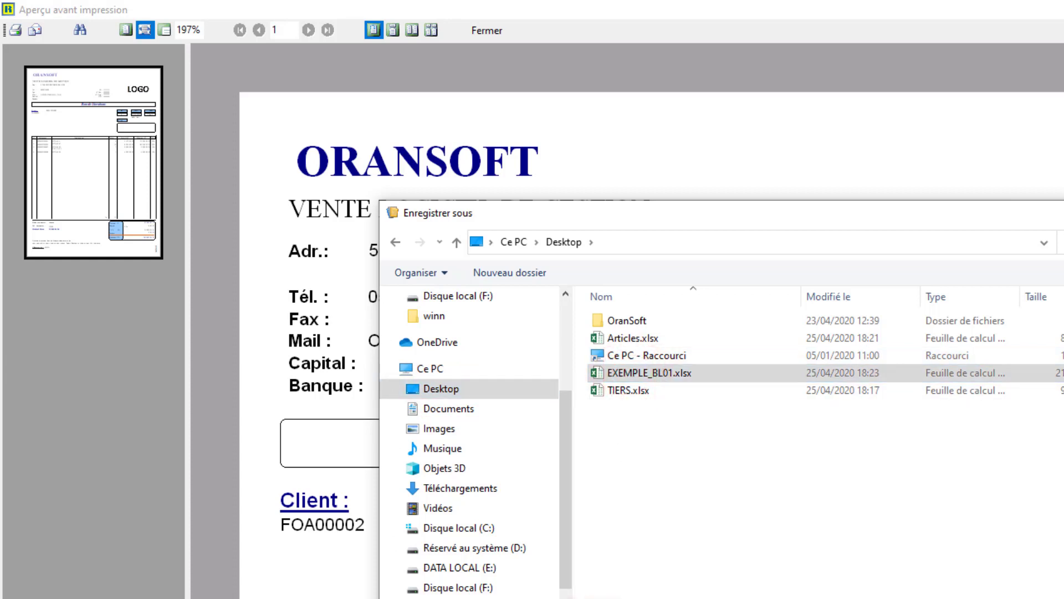
key(BackSpace)
key(Return)
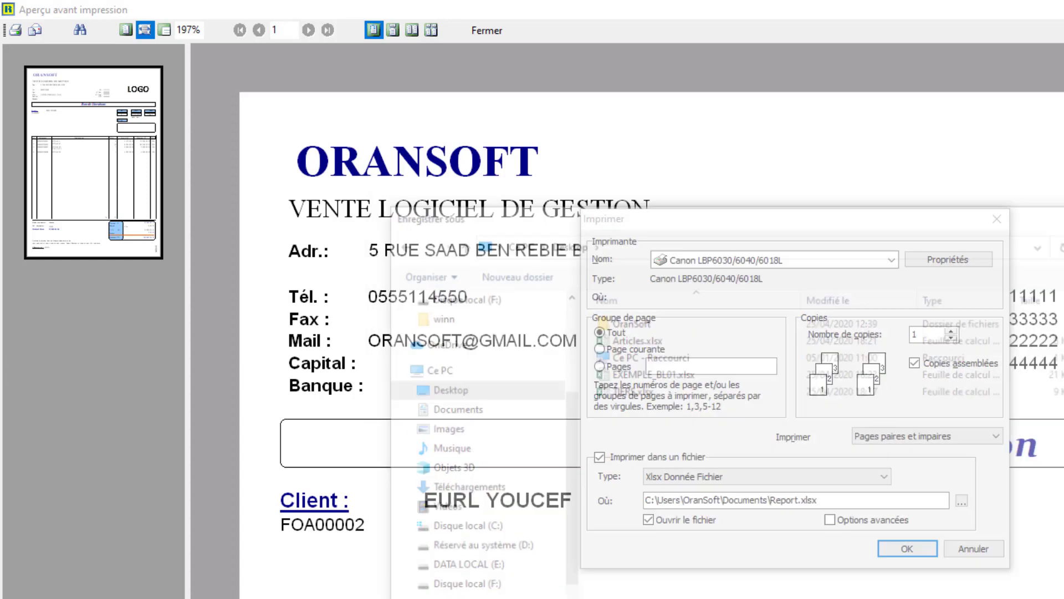
click(903, 551)
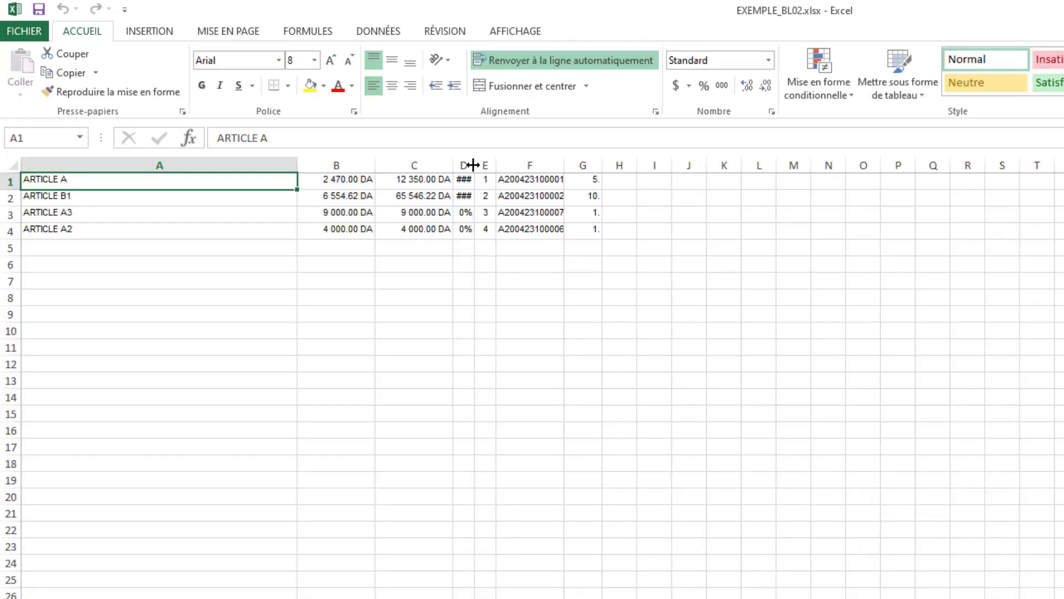
- Widen columns D and F of EXEMPLE_BL02.xlsx to show their full contents, and compare the rows with the delivery note preview's article lines
drag(473, 165, 484, 165)
drag(574, 164, 641, 164)
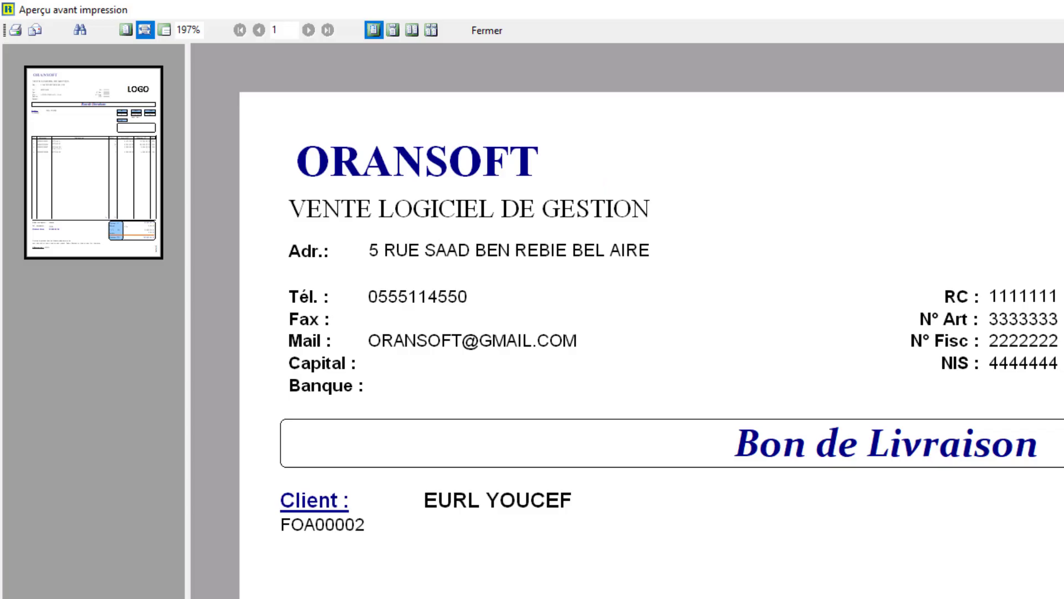
scroll(610, 316, down, 5)
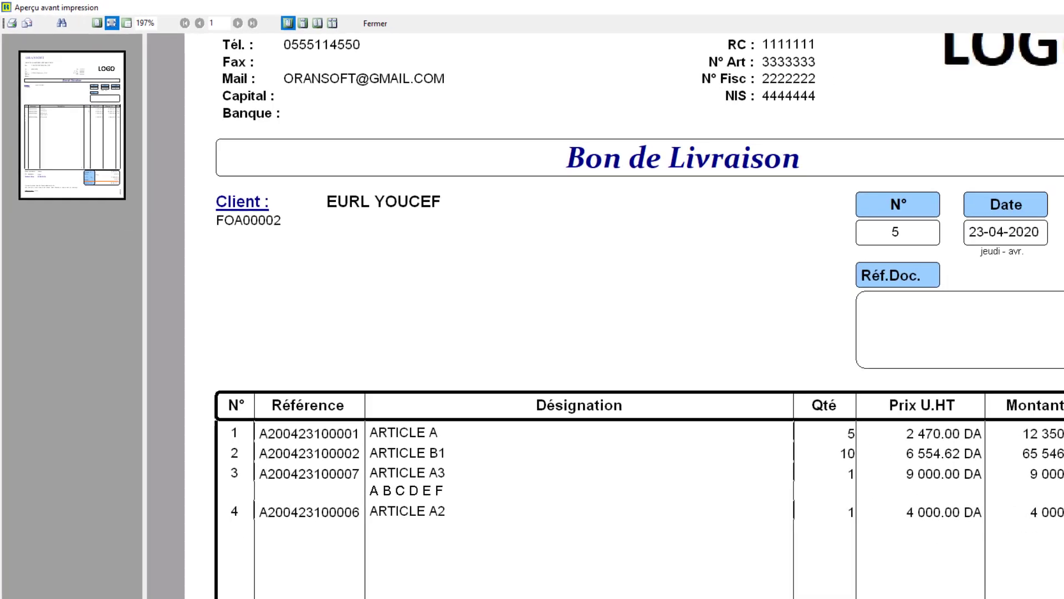